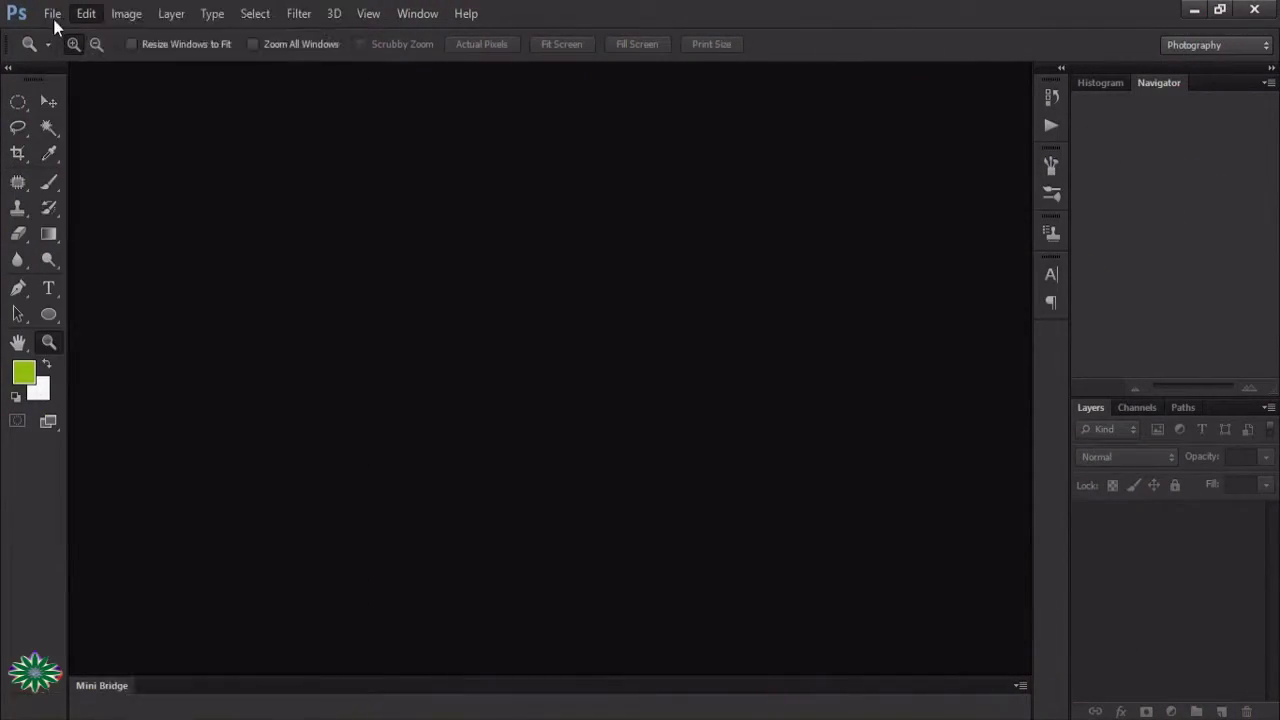
Open the fairy-and-birds painting
left_click(52, 13)
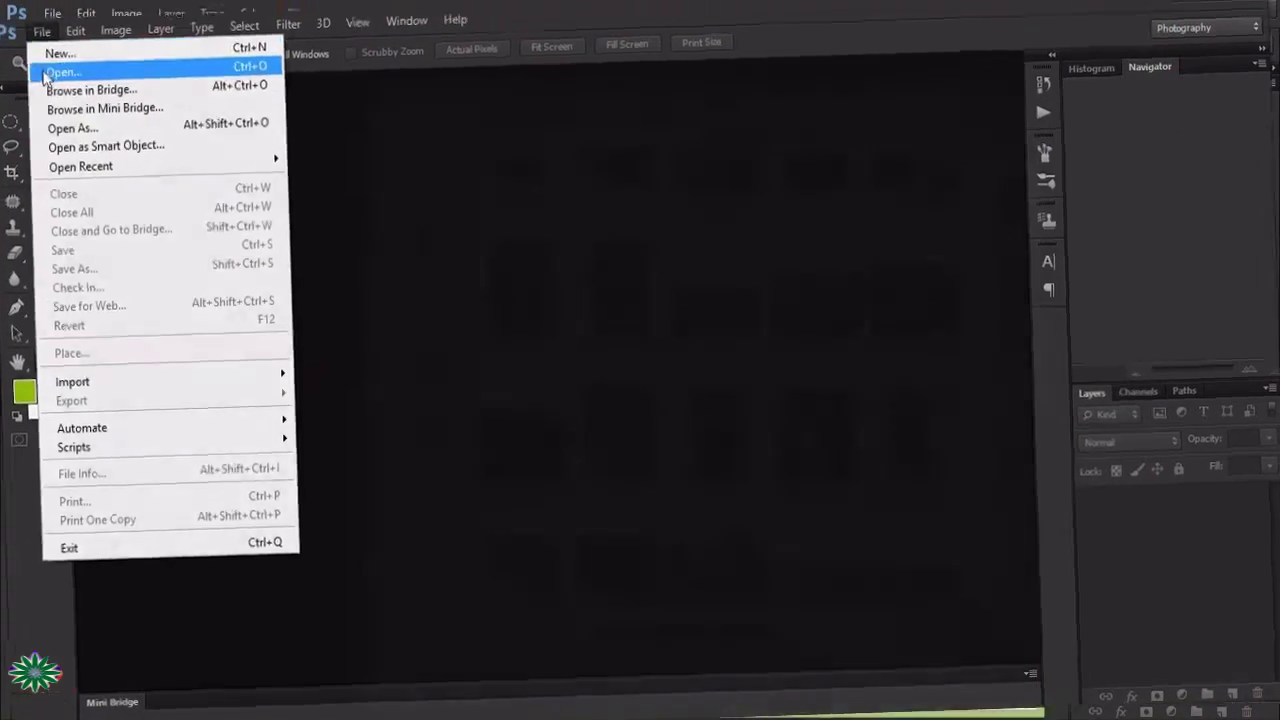
left_click(57, 71)
scroll(880, 307, "down", 1)
double_click(815, 322)
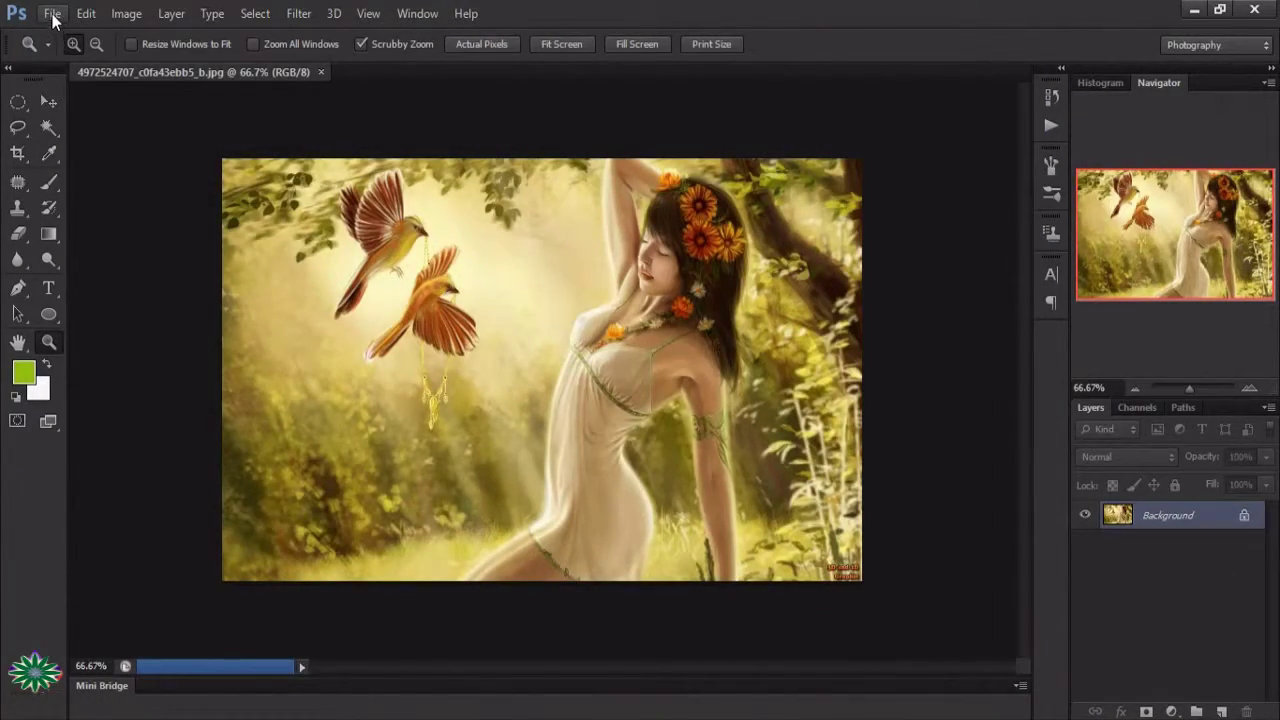
Open both butterfly screenshots from New folder (8)
left_click(52, 13)
left_click(72, 55)
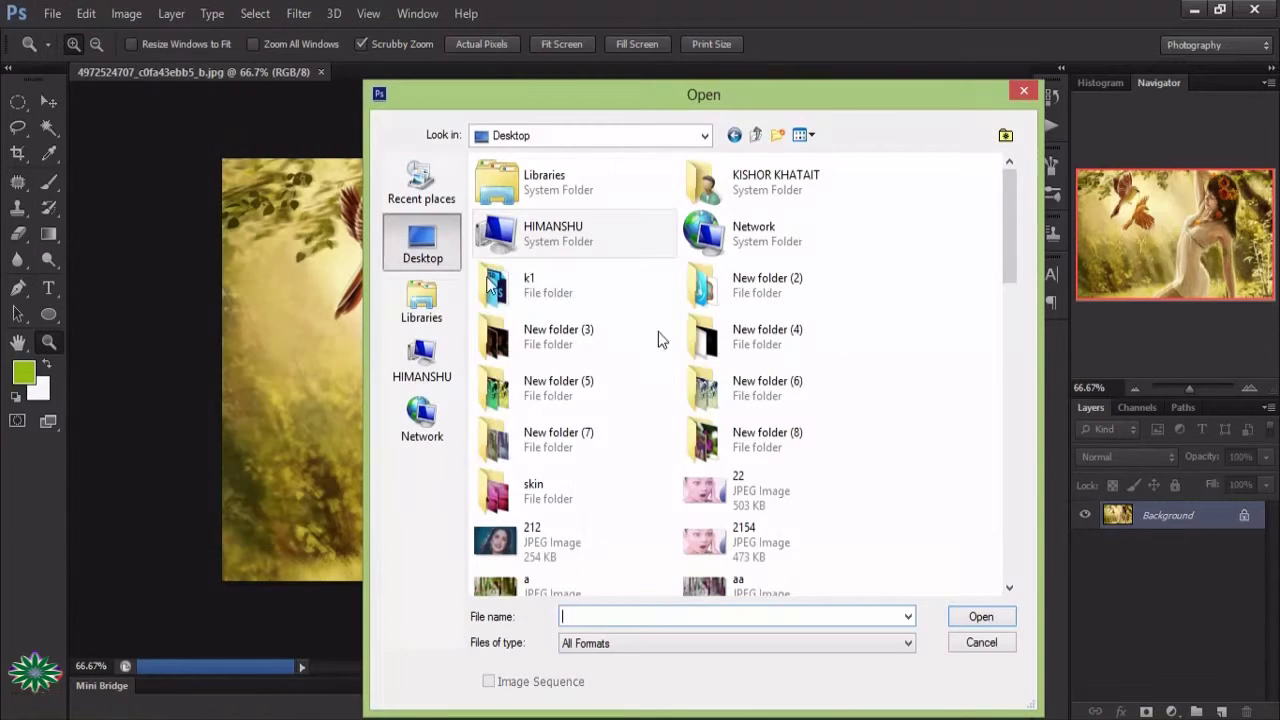
double_click(789, 425)
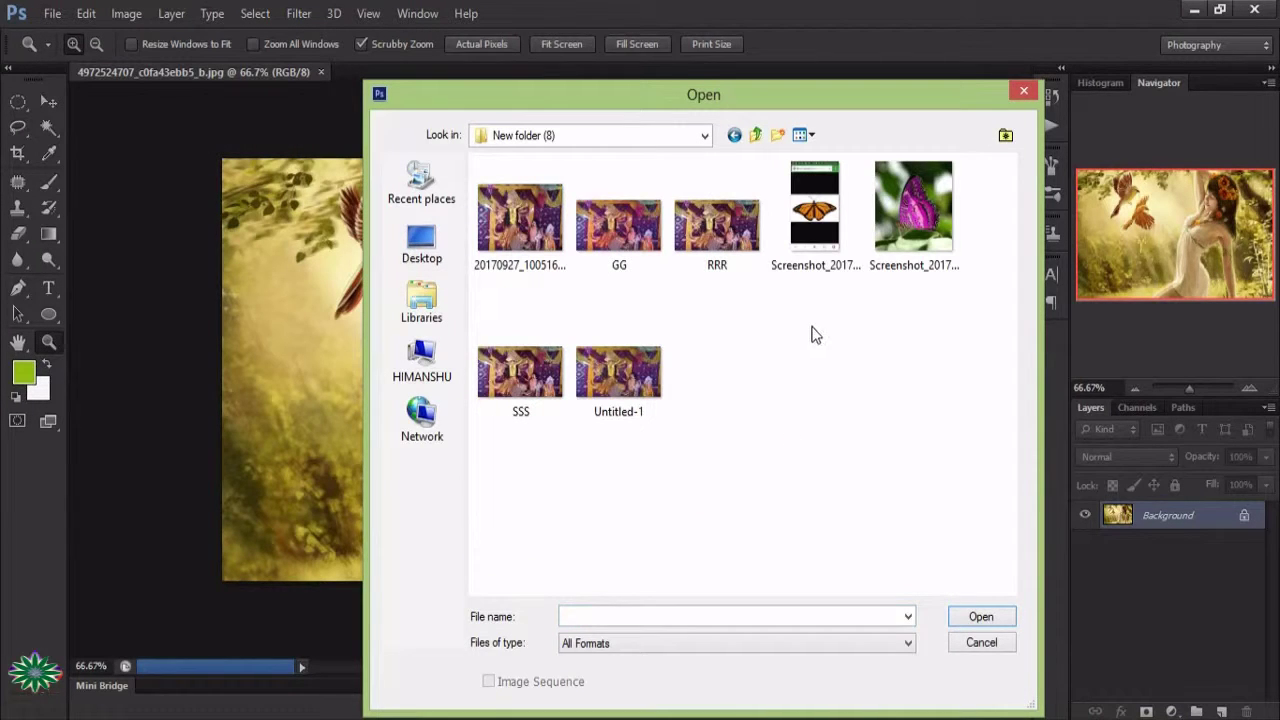
left_click_drag(812, 327, 924, 236)
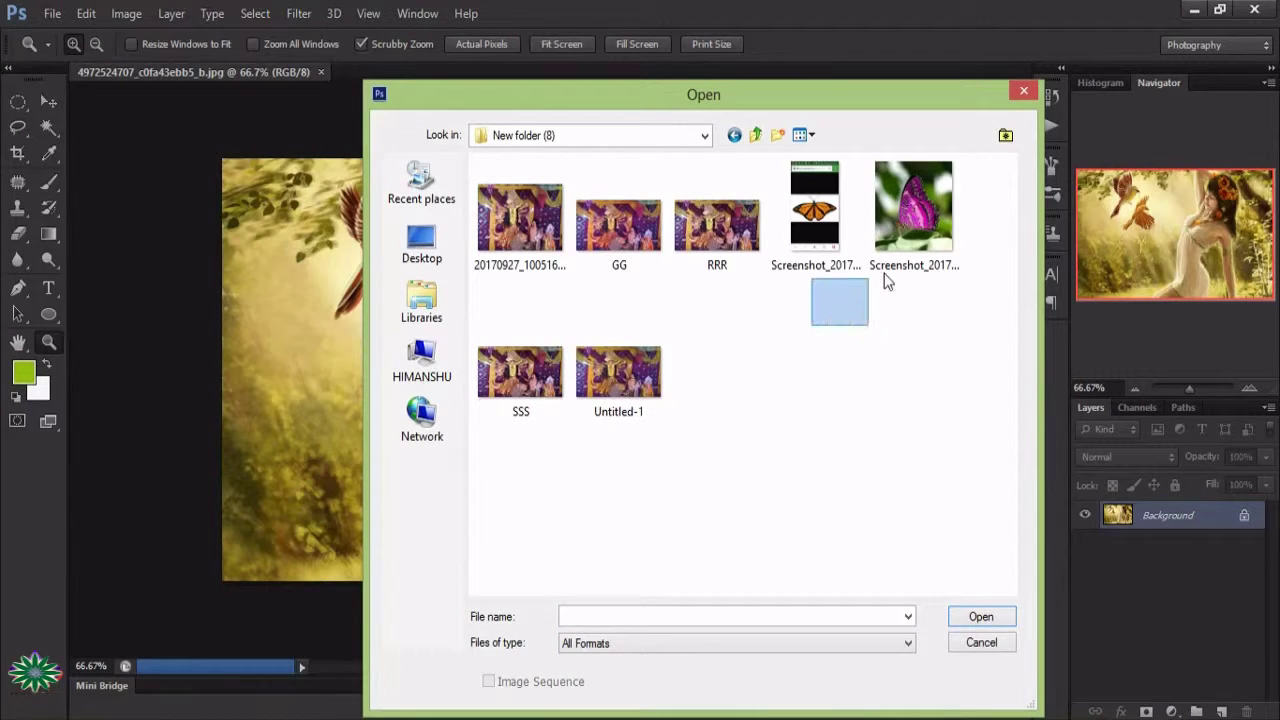
left_click(968, 617)
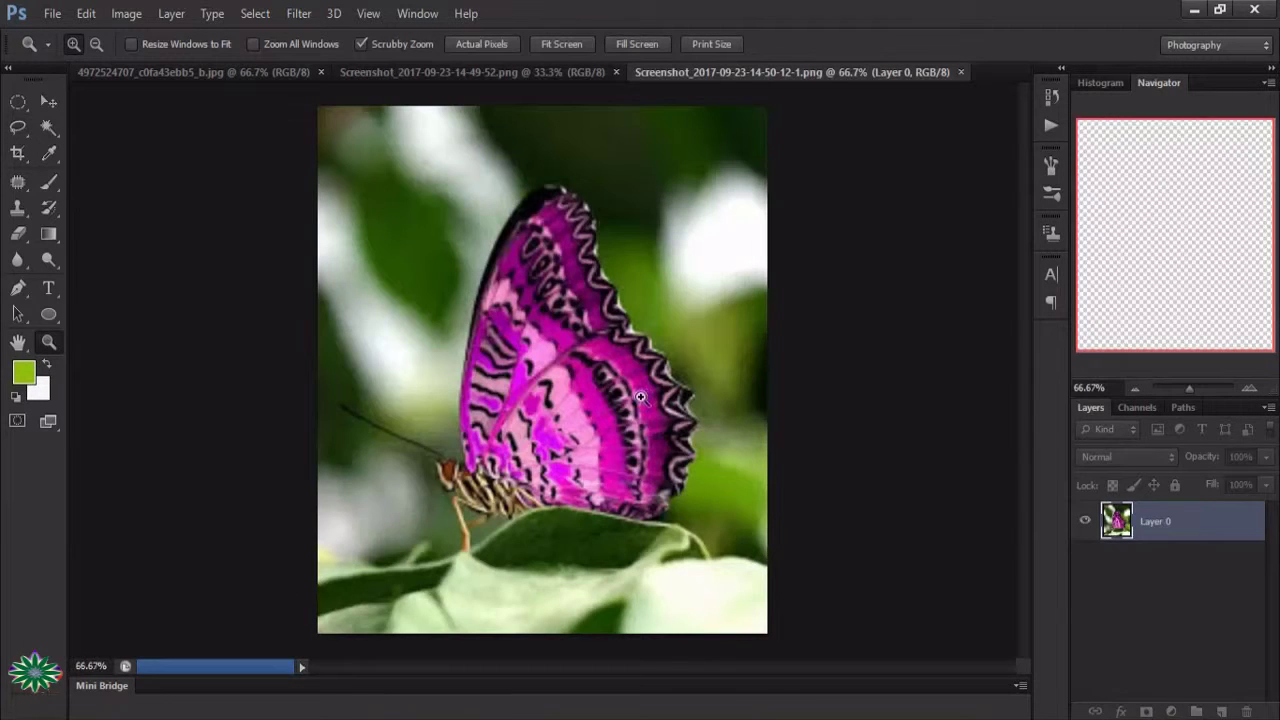
Look through the orange butterfly, magenta butterfly and fairy painting documents in turn
left_click(505, 74)
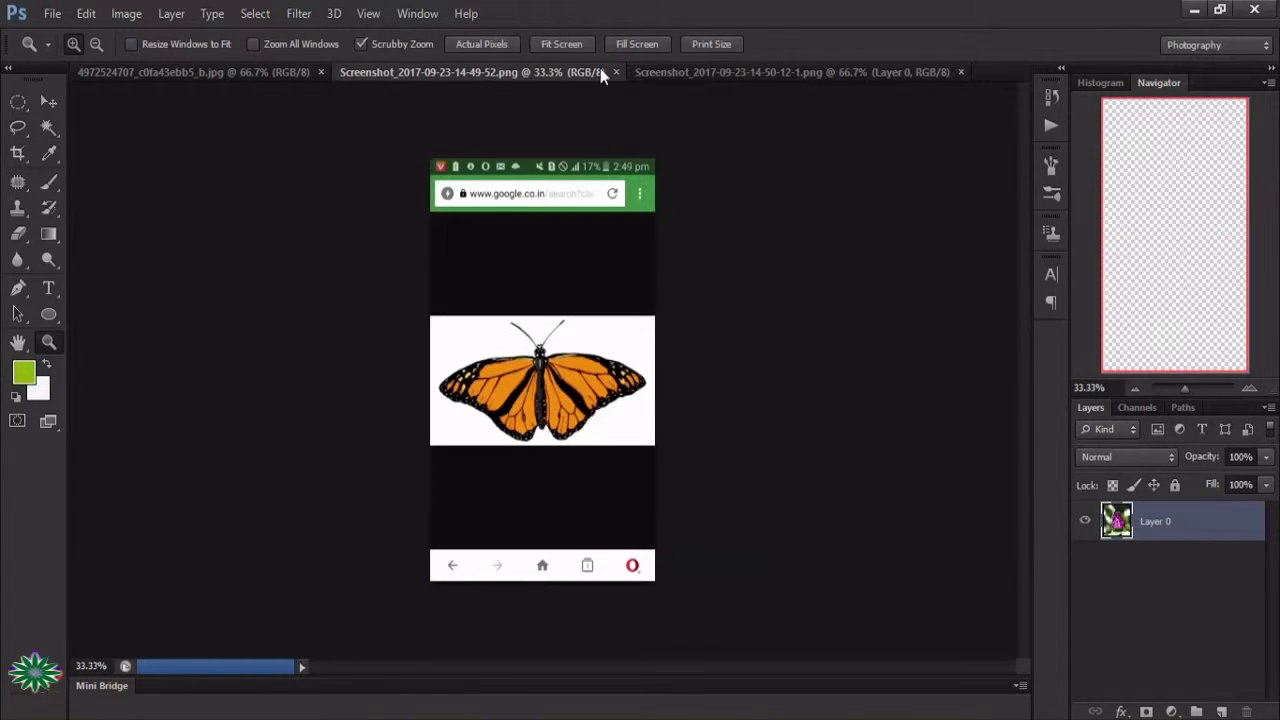
left_click(695, 67)
left_click(255, 70)
left_click(500, 74)
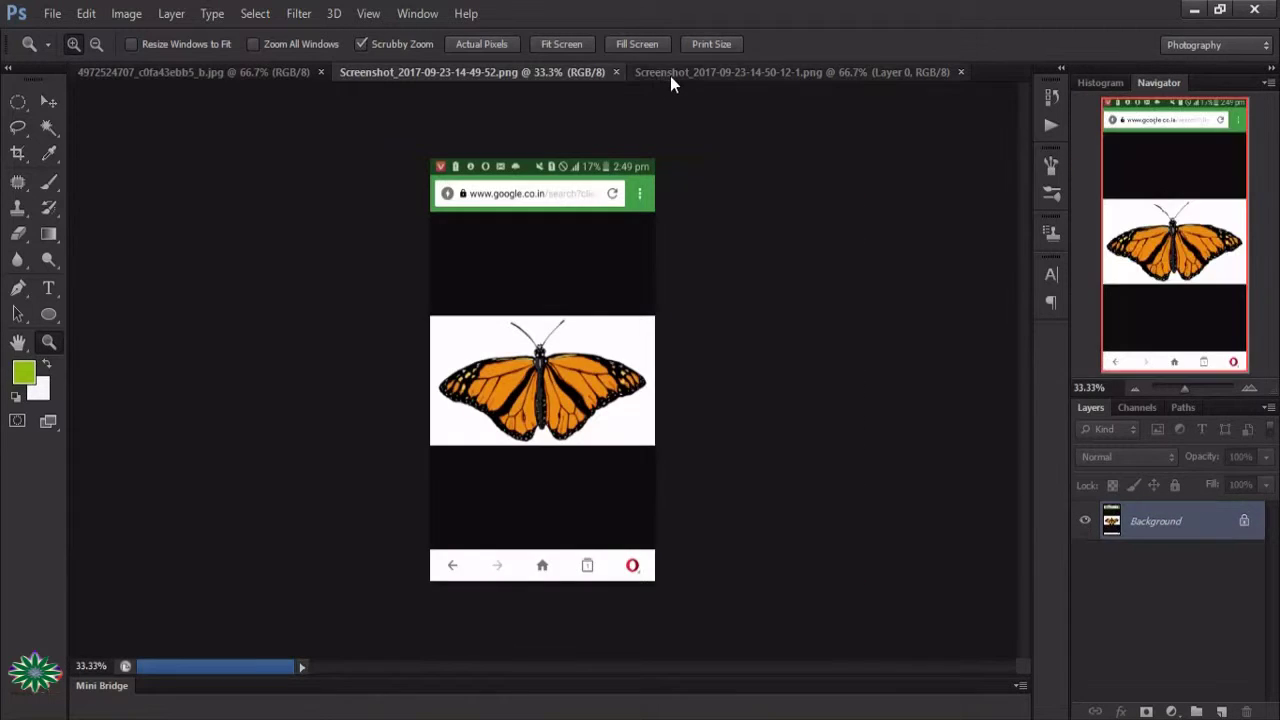
left_click(670, 76)
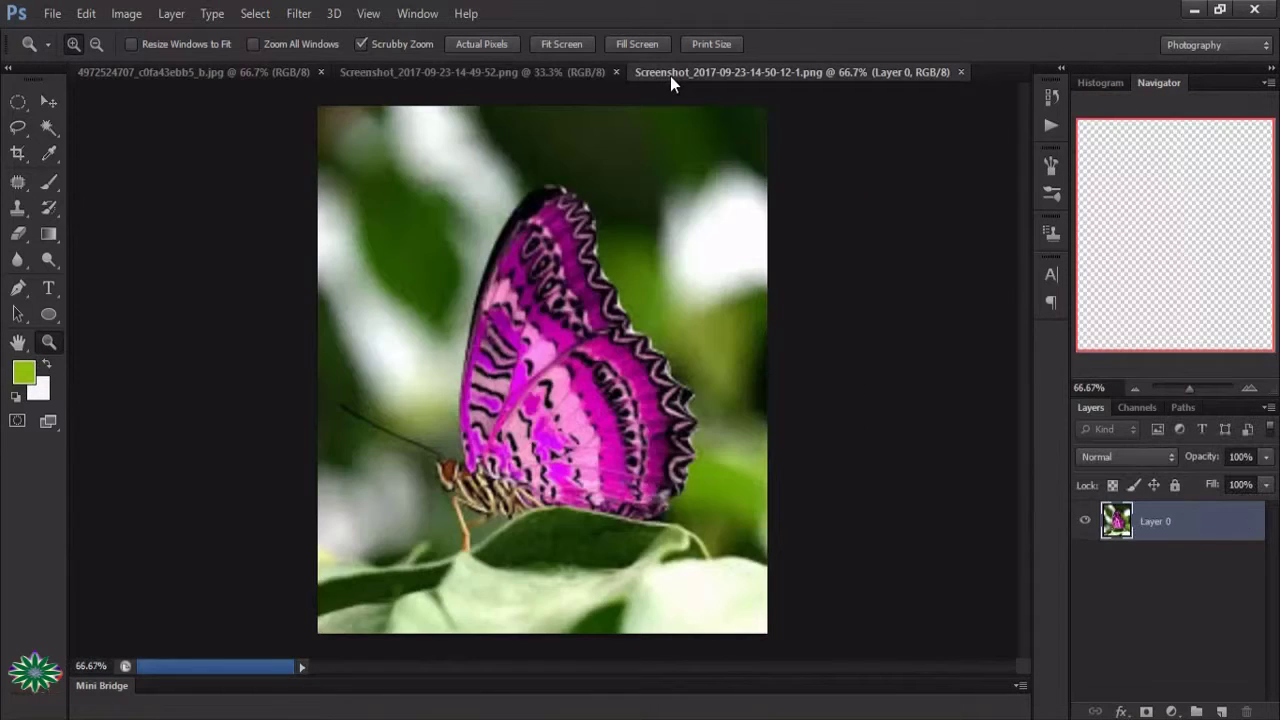
Open the girl photo xxc.jpg and view it at 200%
left_click(52, 14)
left_click(70, 48)
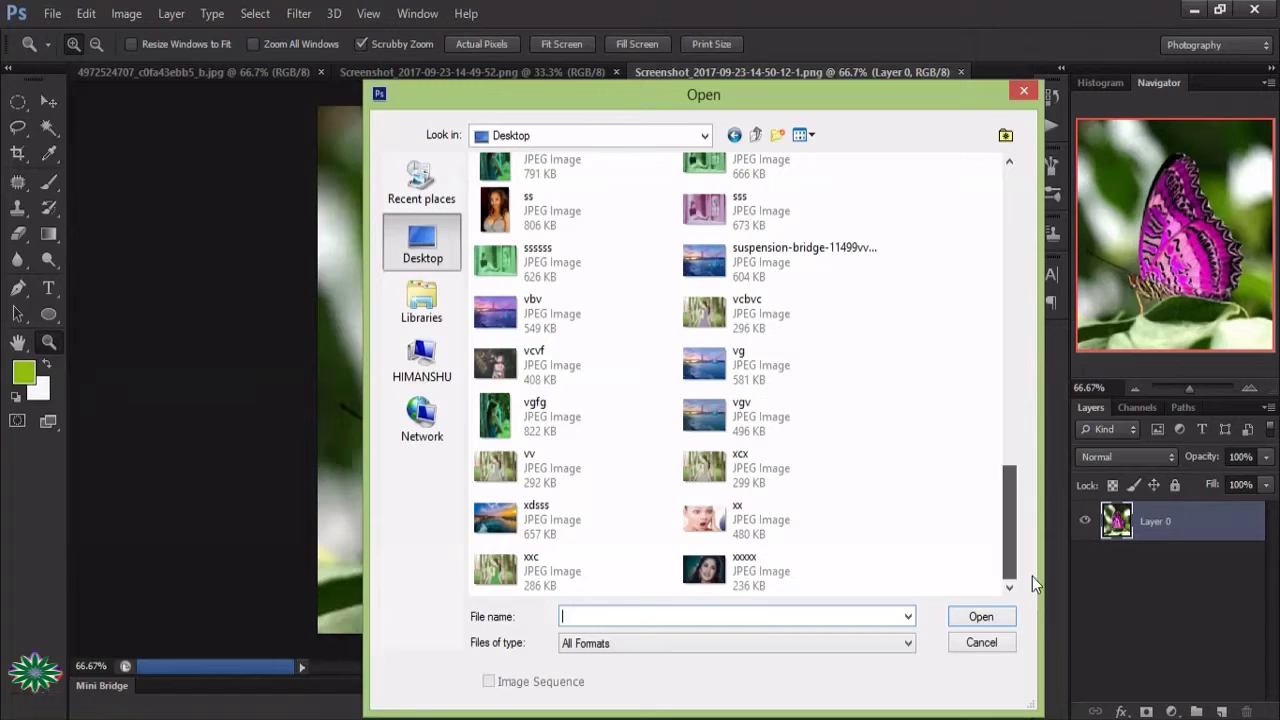
double_click(560, 575)
left_click(608, 366)
left_click(608, 366)
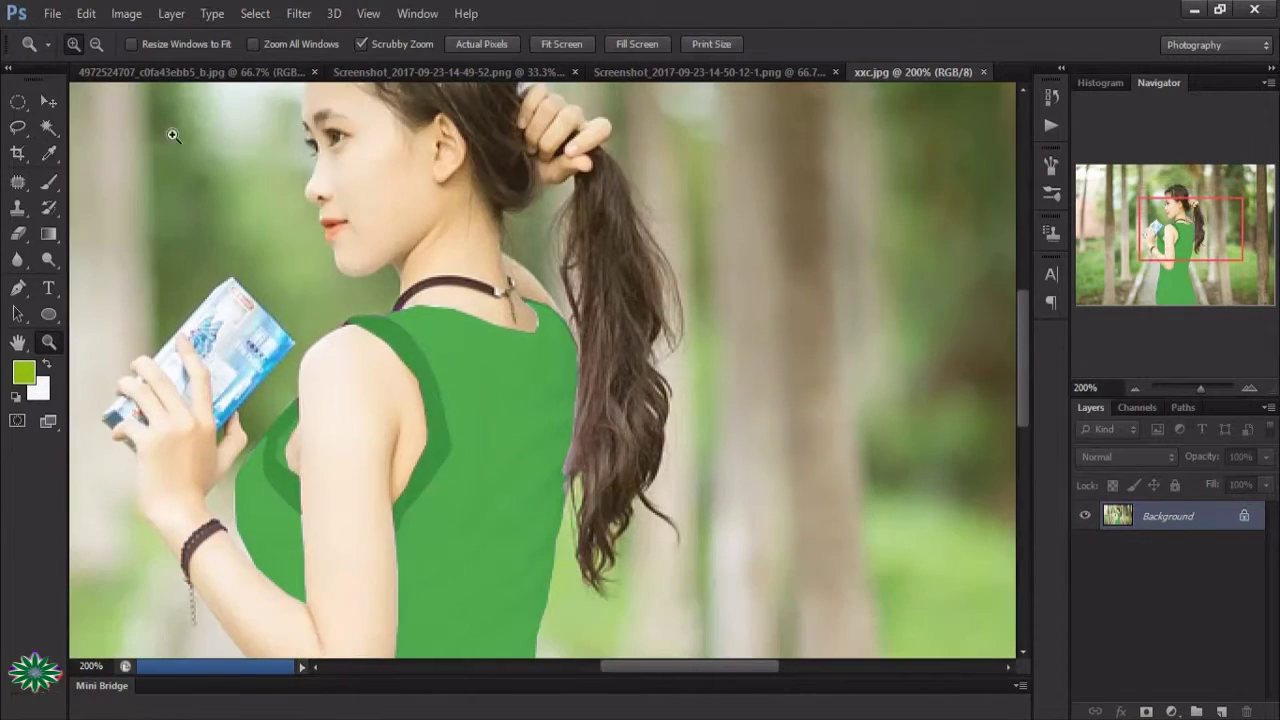
Duplicate xxc.jpg's Background layer into a new Background copy layer
left_click(173, 135, "alt")
left_click(700, 72)
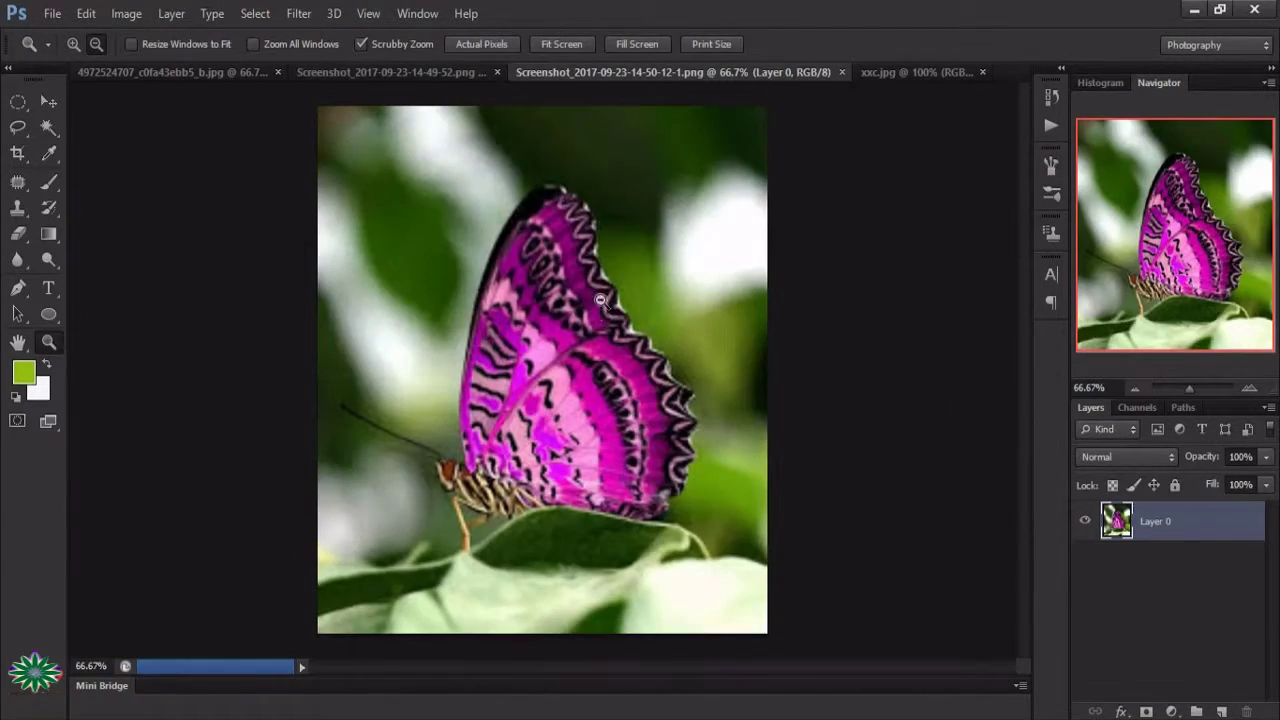
left_click(897, 76)
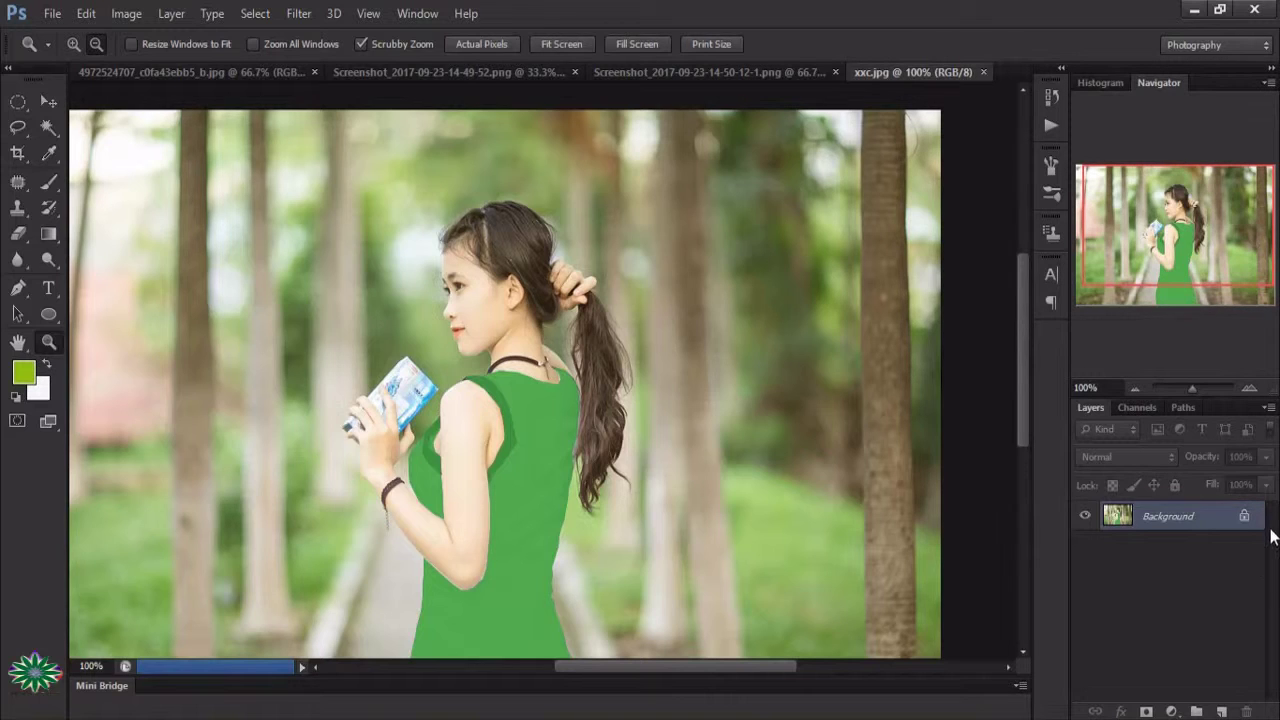
left_click_drag(1218, 517, 1224, 711)
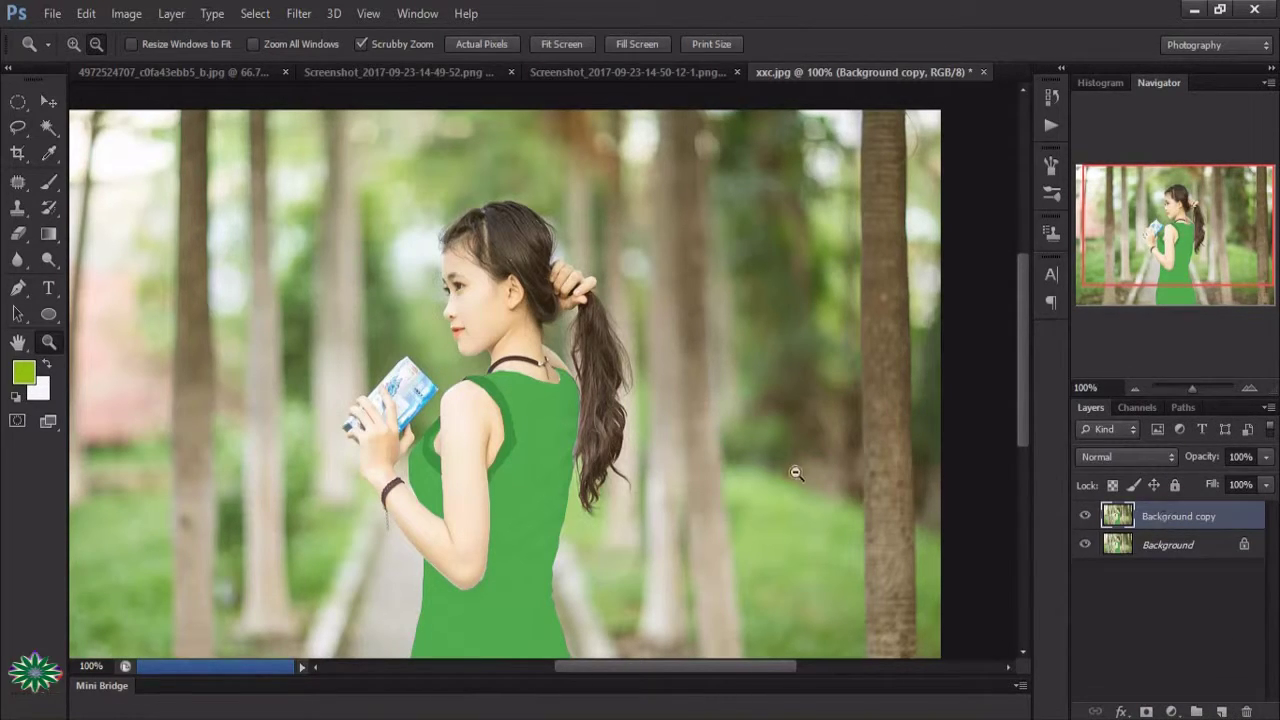
left_click(625, 441, "alt")
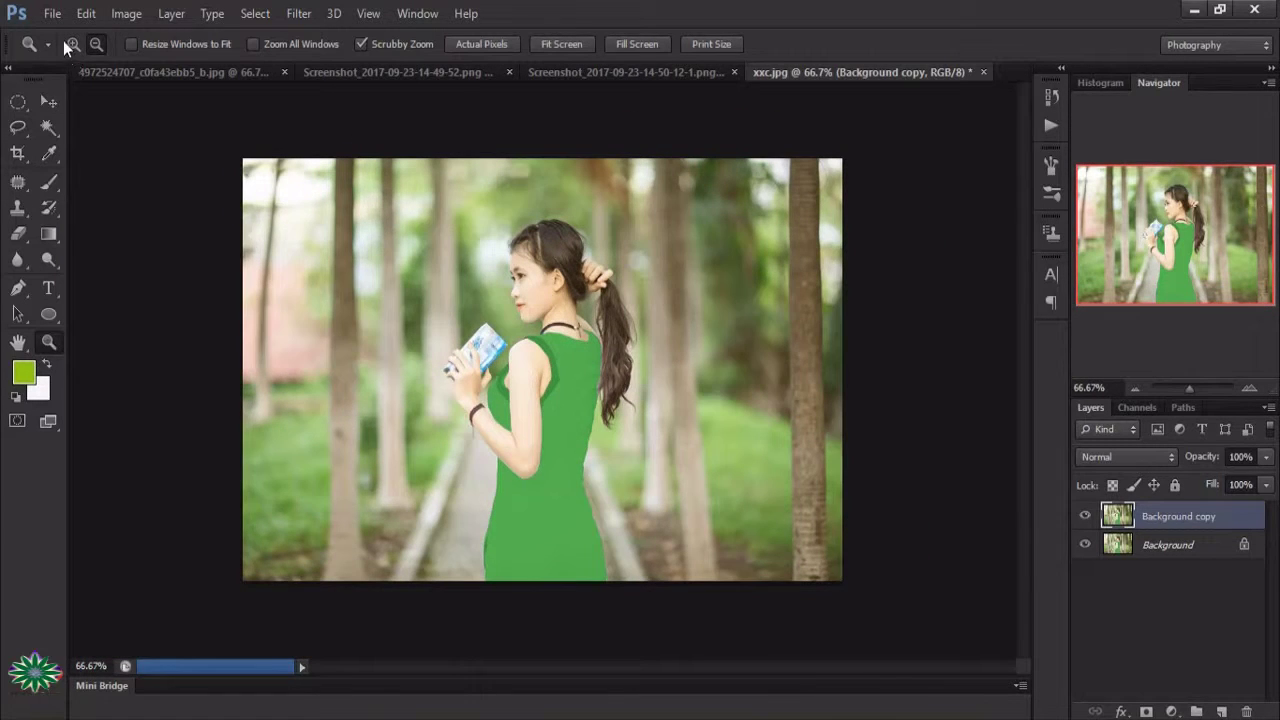
left_click(548, 364)
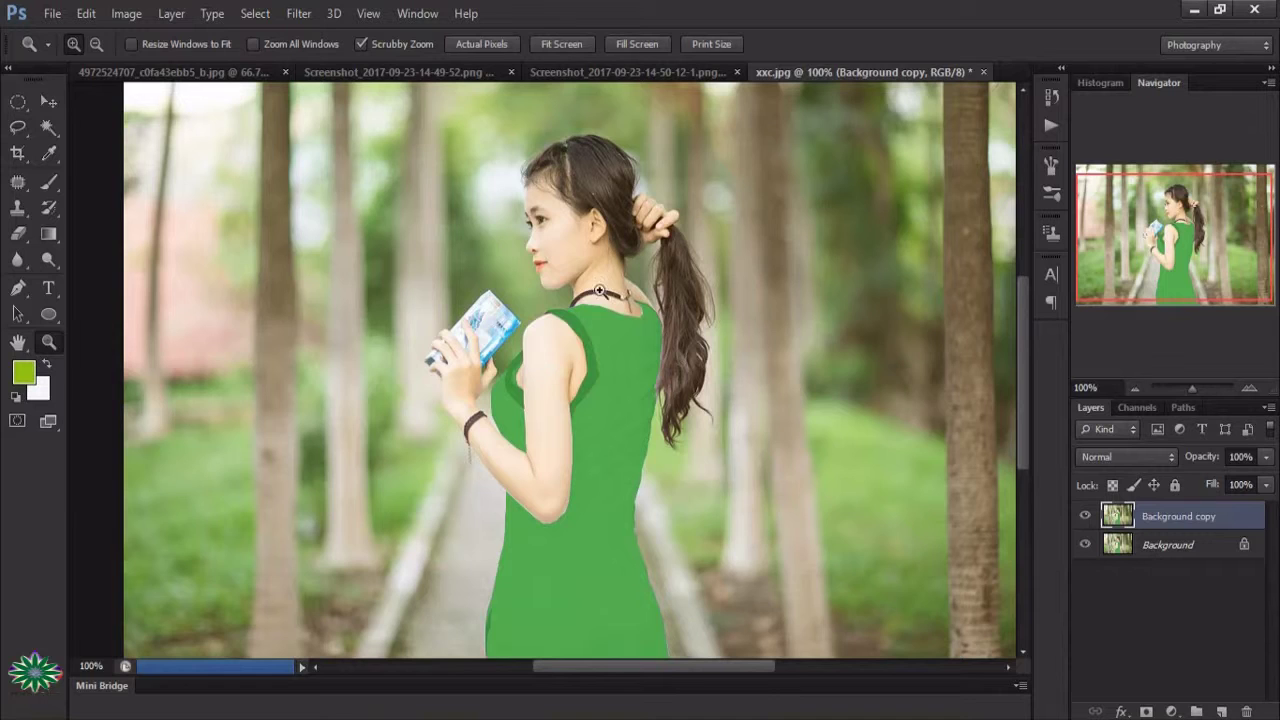
left_click(655, 73)
Zoom the magenta butterfly to 200% and start a Pen path down its leg to the foot
left_click(529, 412)
left_click(529, 412)
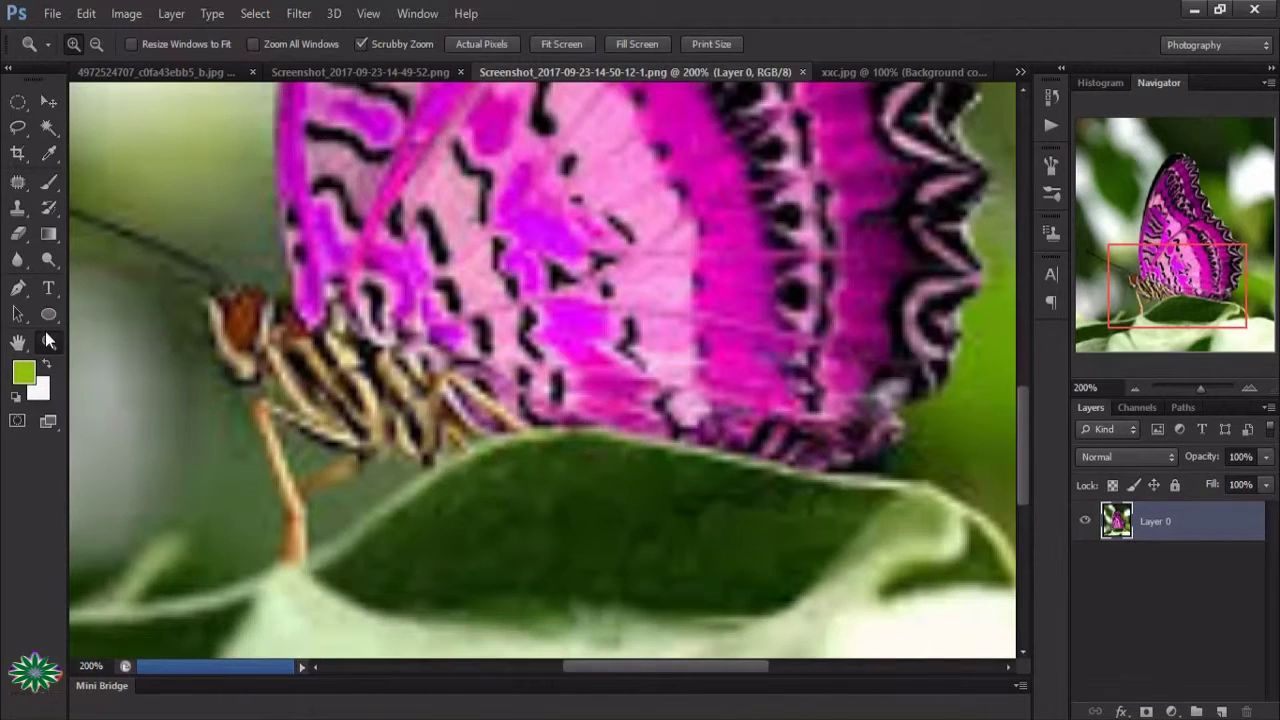
left_click(17, 288)
left_click(249, 418)
left_click(257, 439)
left_click(268, 460)
left_click(279, 480)
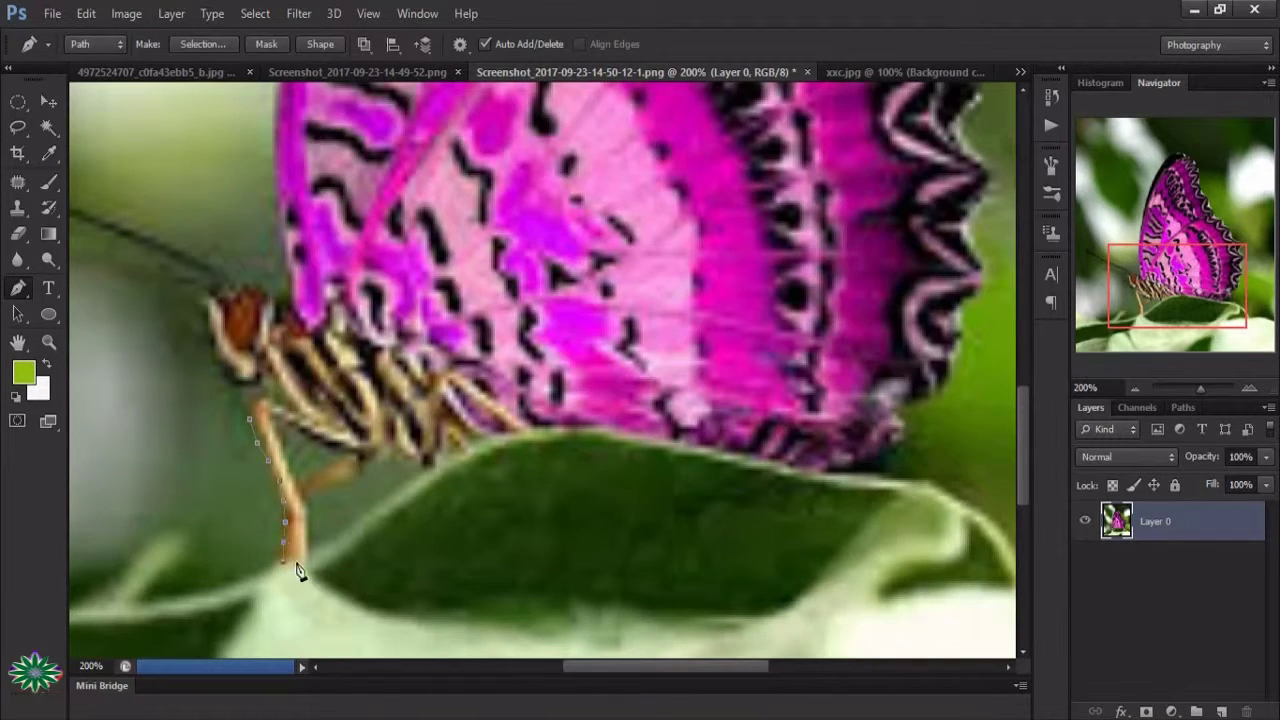
Trace the path along the butterfly's underside, leaf edge, and lower-right wing edge
left_click(298, 562)
left_click(310, 500)
left_click(356, 464)
left_click(446, 457)
left_click(503, 437)
left_click(548, 431)
left_click(614, 437)
left_click(677, 446)
left_click(746, 457)
left_click(834, 467)
left_click(890, 454)
left_click(931, 394)
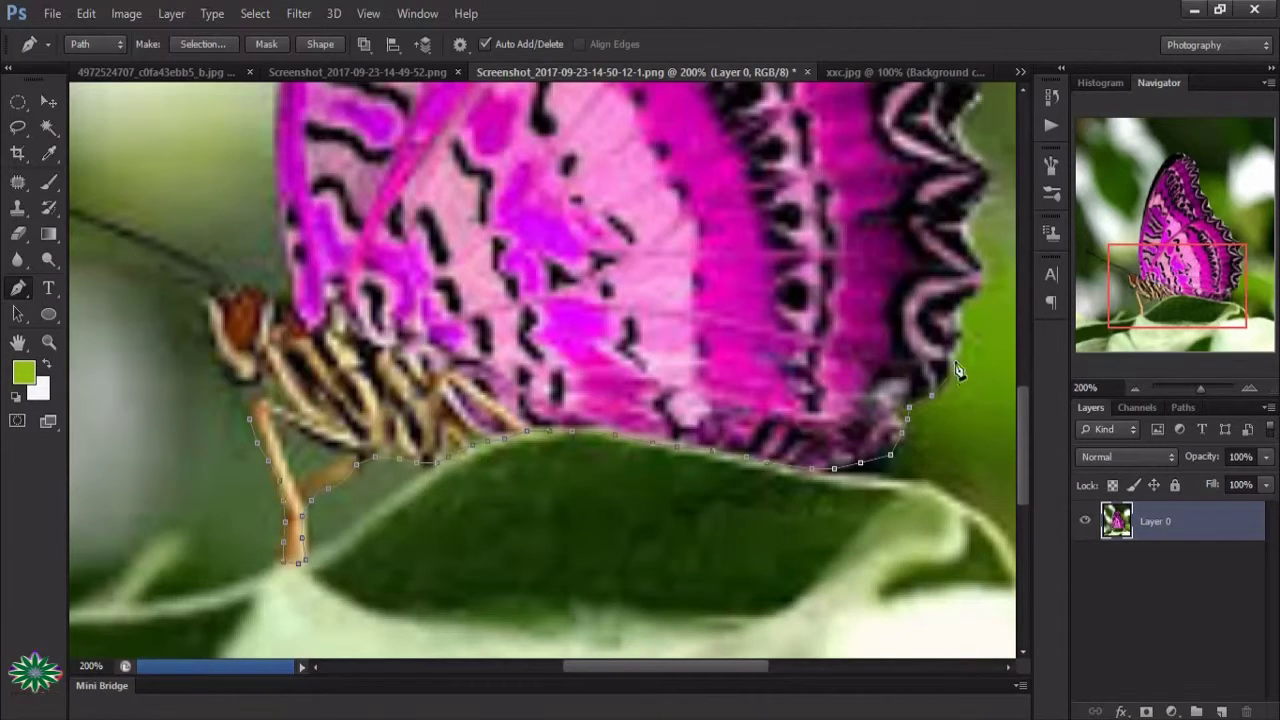
left_click(957, 368)
left_click(970, 298)
left_click(966, 230)
Continue the path up the right wing edge to the wing tip
scroll(1018, 382, "up", 5)
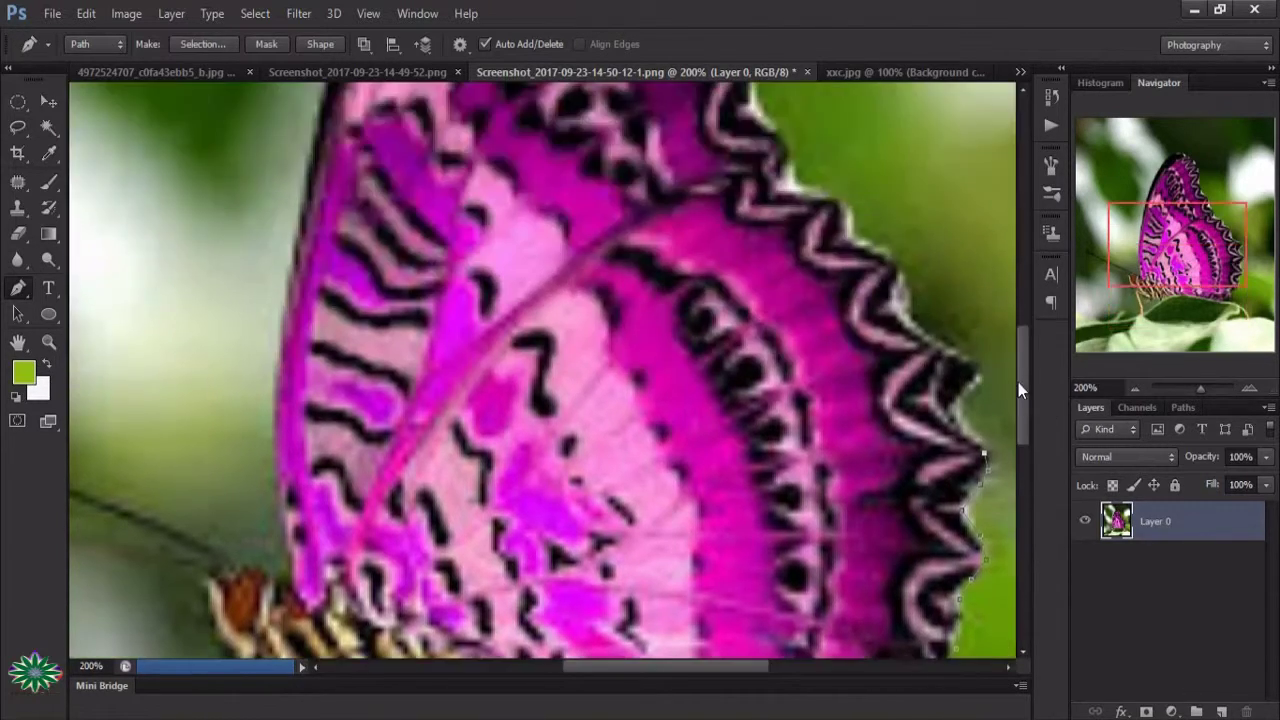
left_click(971, 365)
left_click(891, 267)
left_click(797, 190)
scroll(1030, 352, "up", 6)
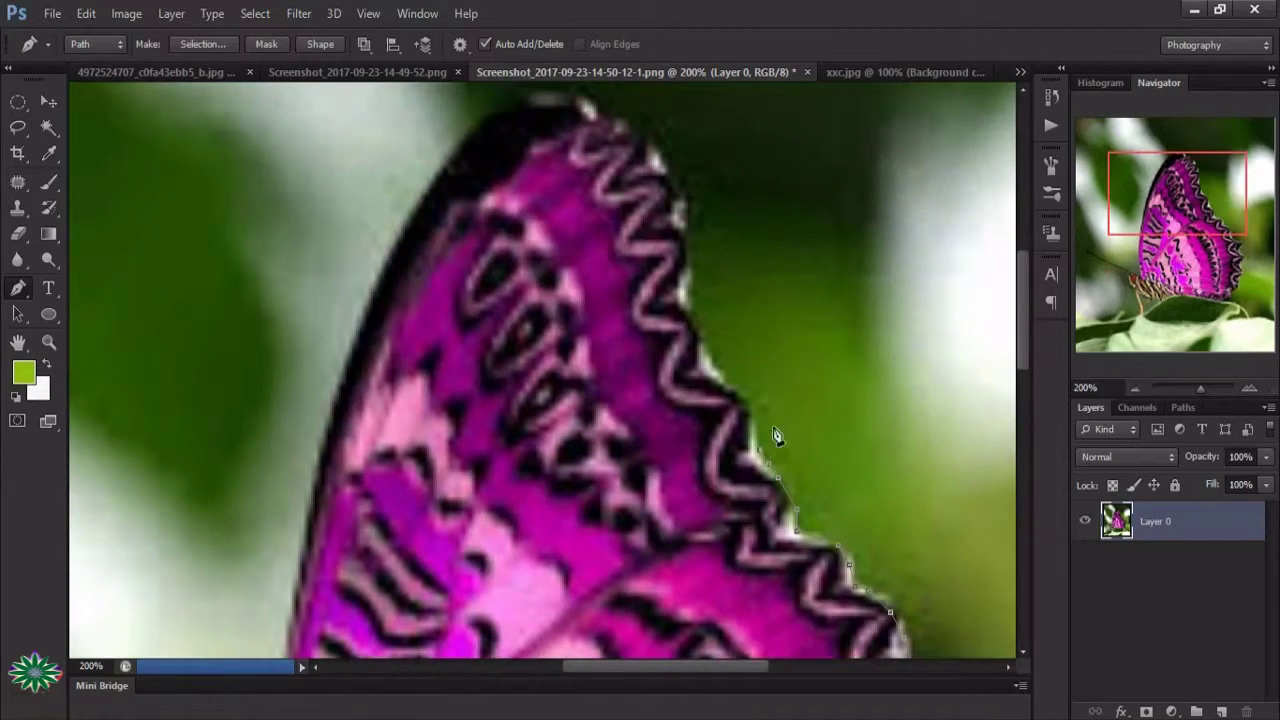
left_click(742, 398)
left_click(701, 338)
left_click(690, 251)
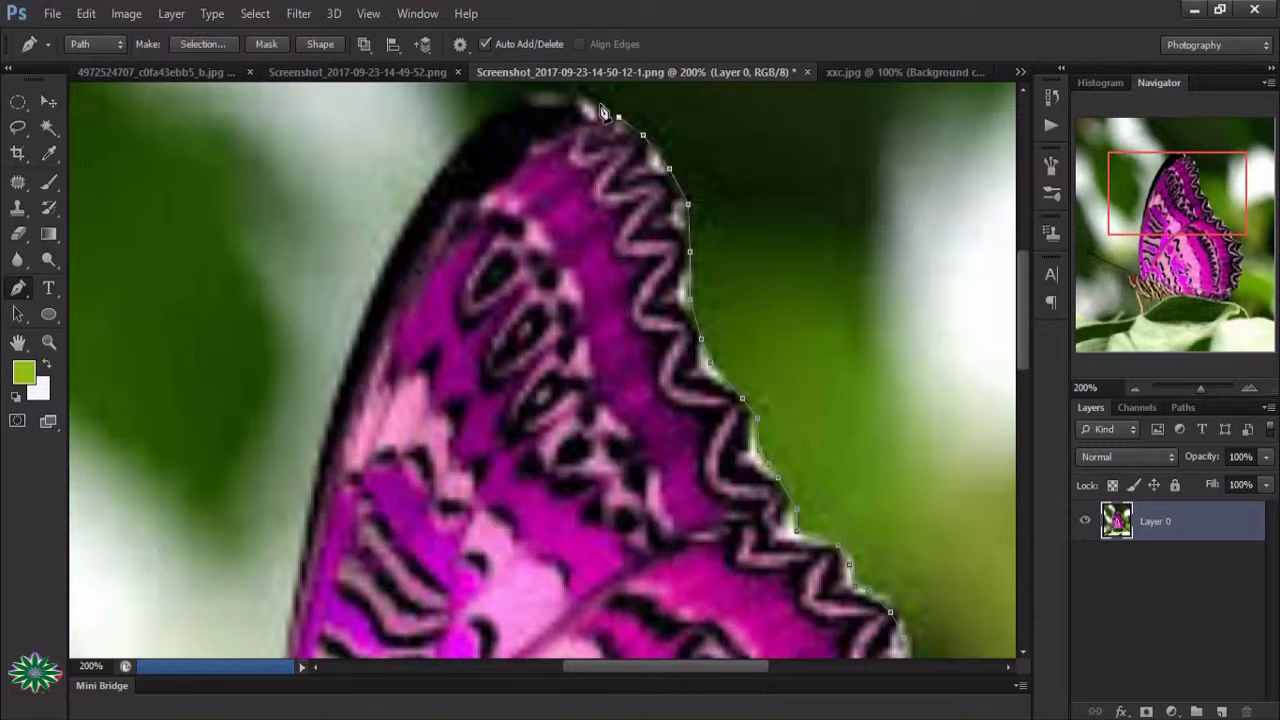
left_click(669, 168)
left_click(619, 117)
left_click(536, 89)
Trace down the left wing edge toward the base of the antenna
left_click(385, 266)
left_click(362, 331)
left_click(345, 388)
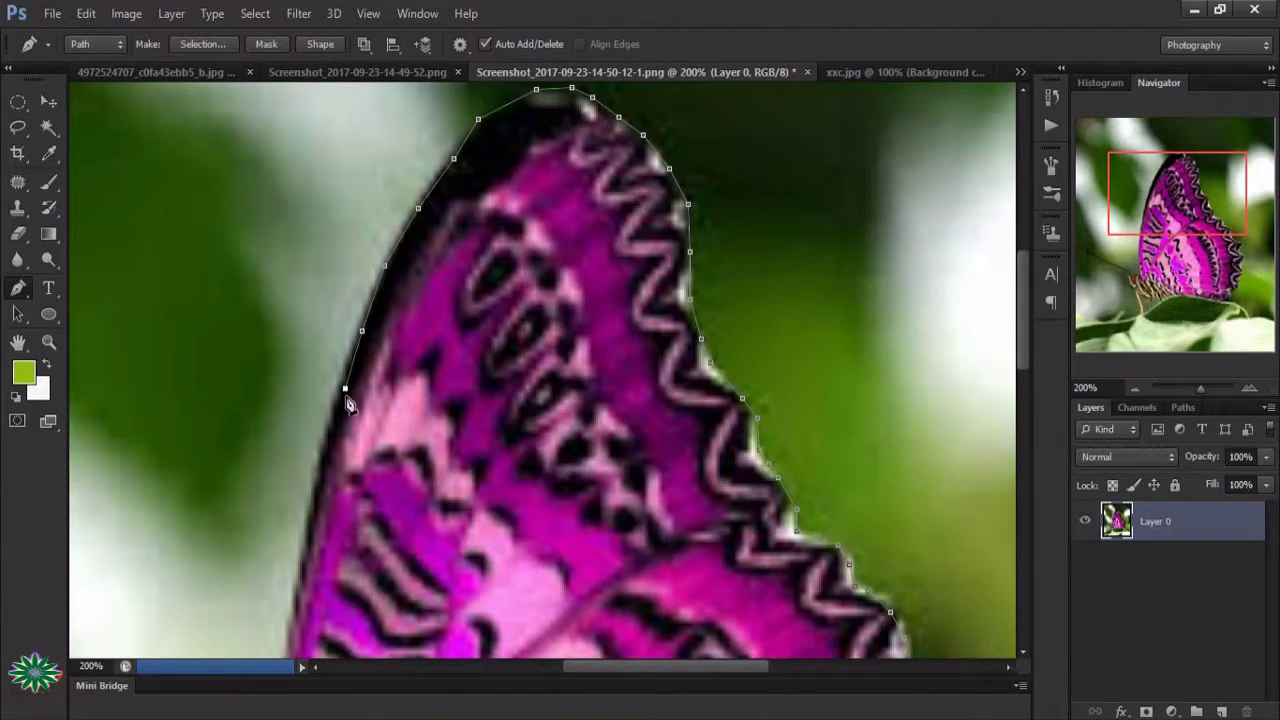
scroll(347, 398, "down", 3)
left_click(326, 300)
left_click(315, 367)
left_click(301, 424)
left_click(290, 488)
scroll(288, 532, "down", 3)
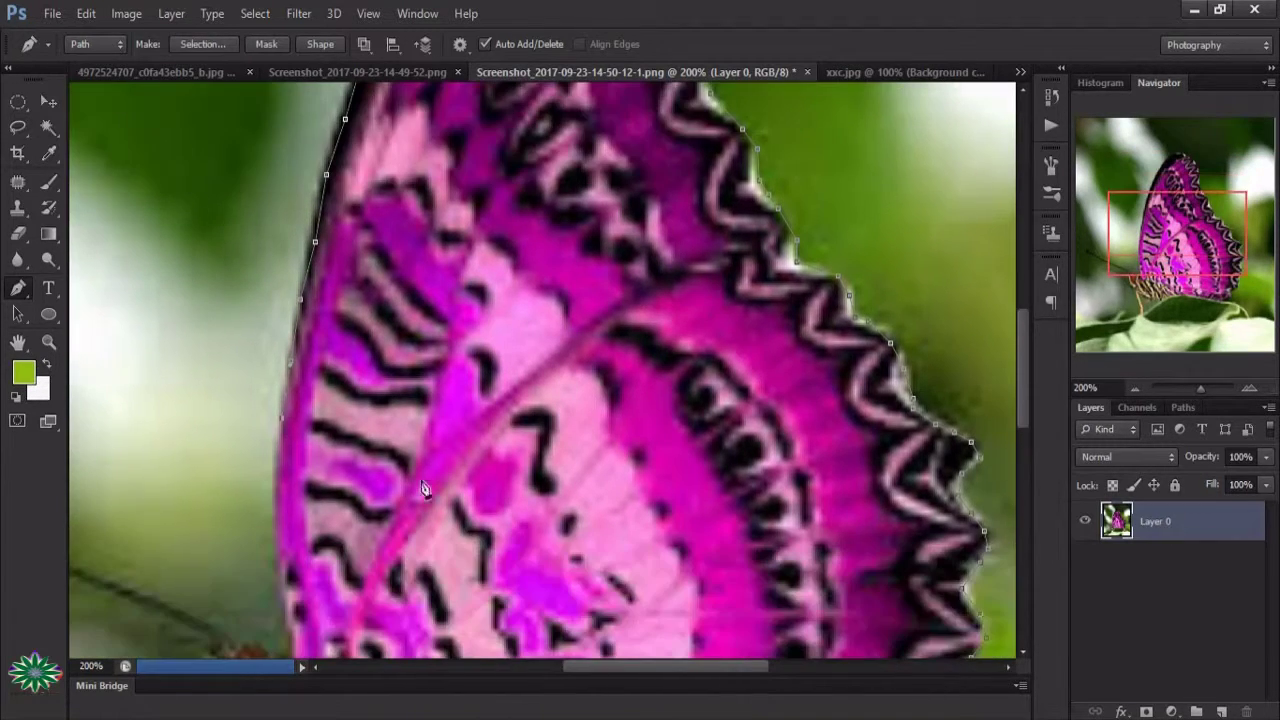
scroll(280, 562, "down", 3)
left_click(272, 547)
left_click(245, 533)
left_click(217, 509)
left_click(172, 497)
left_click(140, 484)
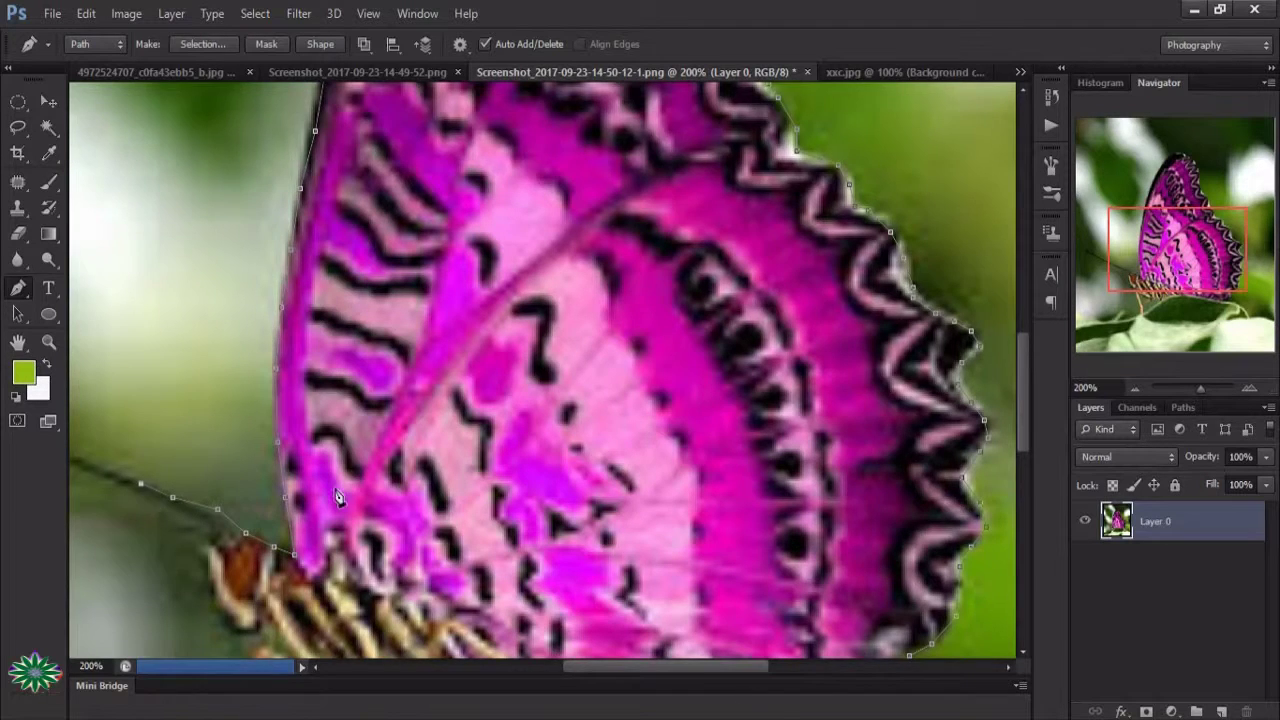
Outline the antenna out to its tip and back toward the head
scroll(337, 497, "down", 3)
left_click_drag(555, 665, 480, 665)
left_click(415, 367)
left_click(376, 343)
left_click(331, 321)
left_click(299, 298)
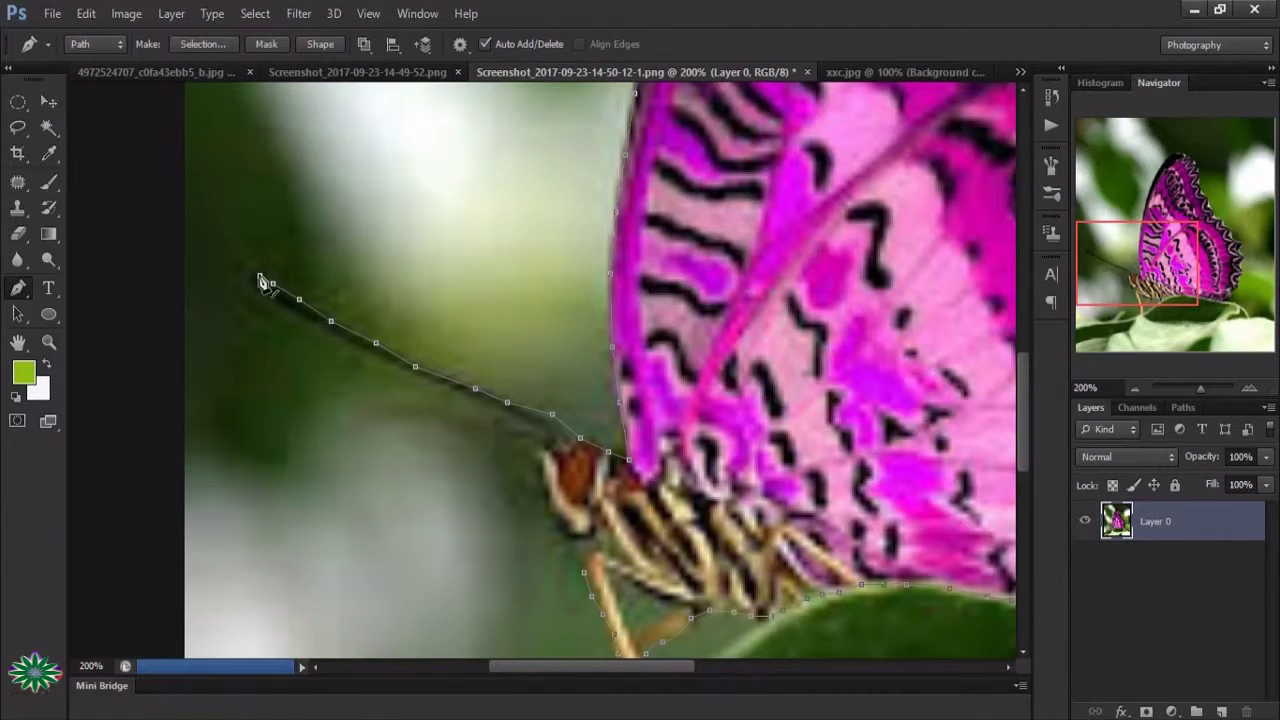
left_click(274, 301)
left_click(297, 314)
left_click(338, 342)
left_click(389, 364)
left_click(447, 392)
left_click(471, 402)
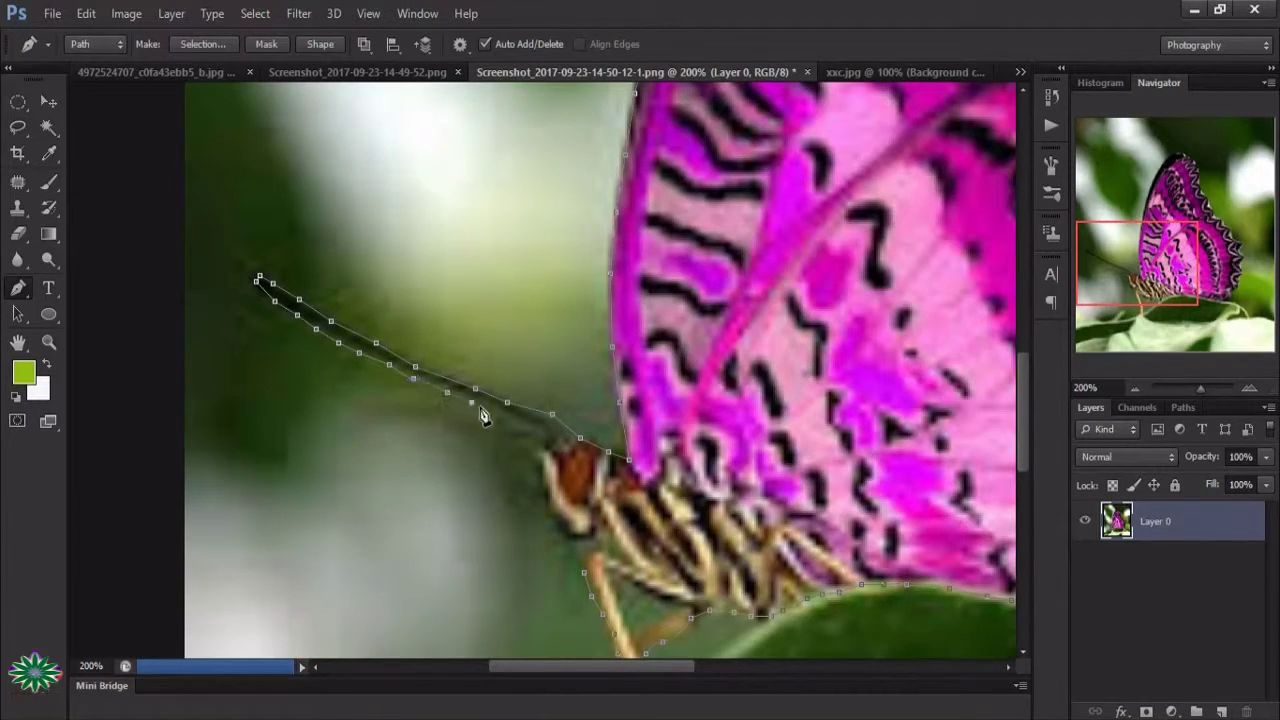
Trace around the head, close the path, and convert it to a selection with Ctrl+Enter
left_click(495, 410)
left_click(523, 422)
left_click(544, 436)
left_click(538, 467)
left_click(541, 492)
left_click(555, 519)
left_click(585, 571)
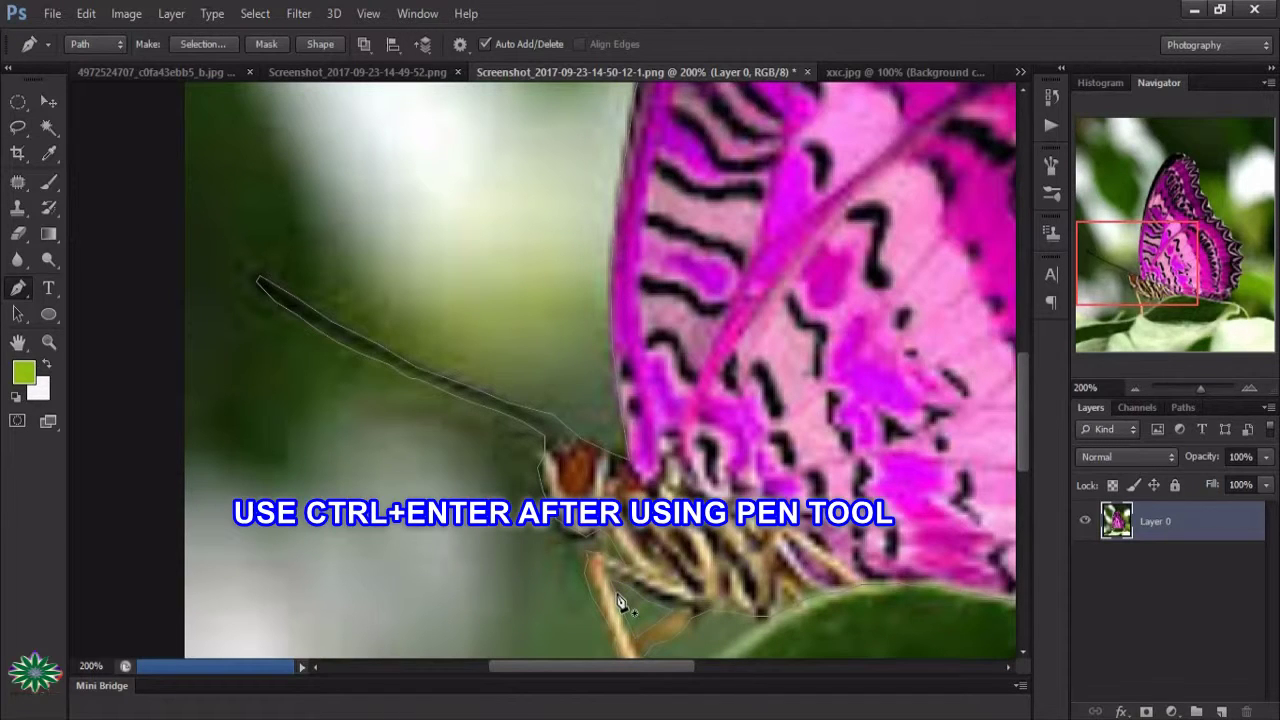
key("ctrl+Return")
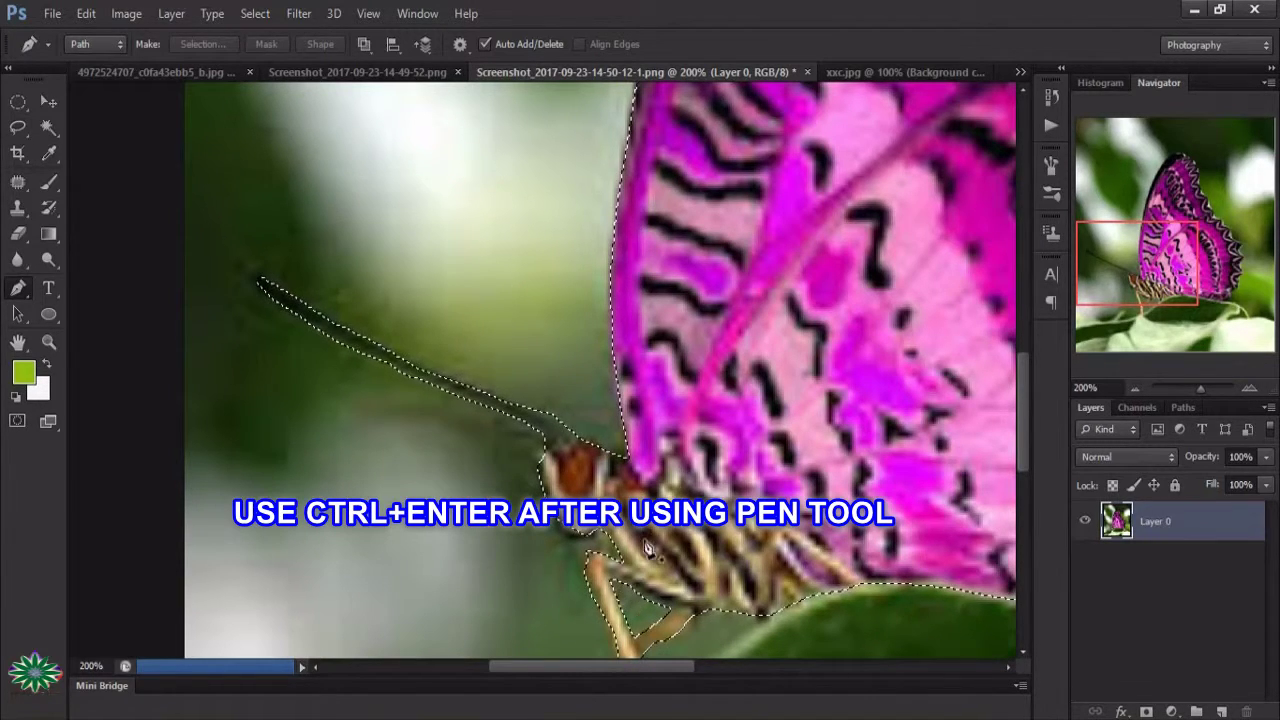
Zoom into the orange butterfly's left wing and start a pen outline along its lower edge
left_click(385, 72)
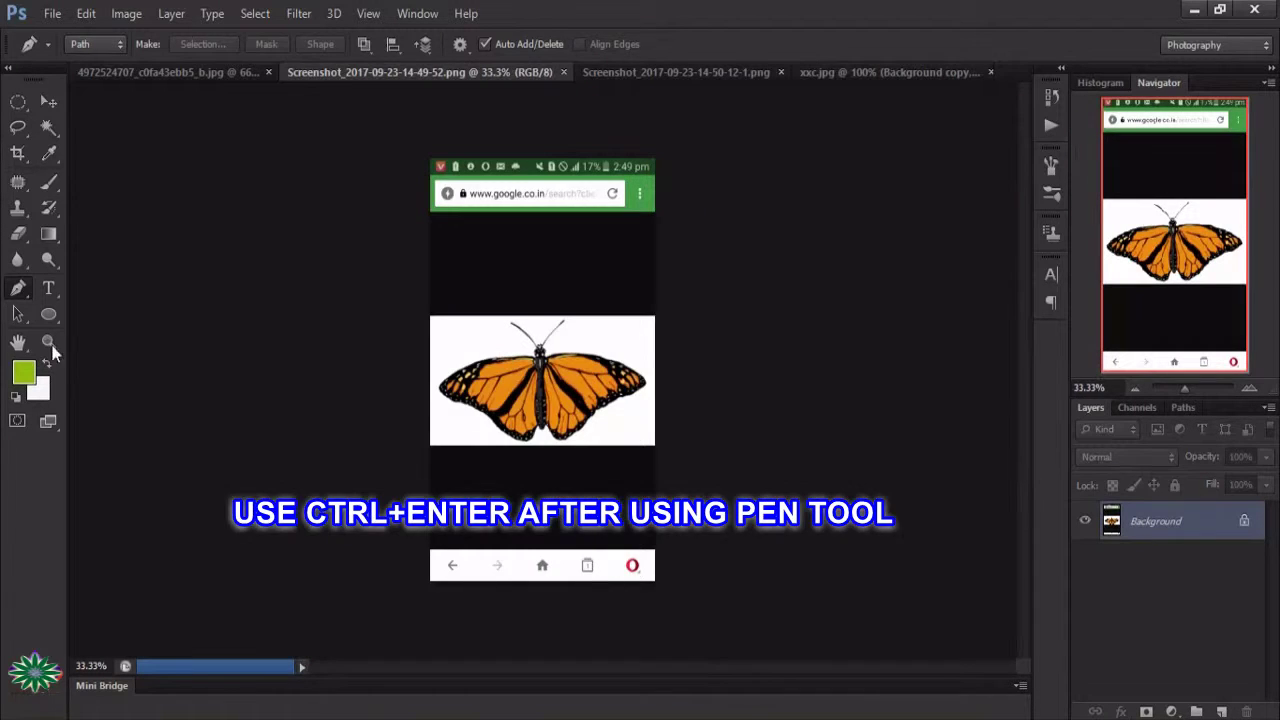
left_click(48, 341)
left_click_drag(433, 398, 540, 661)
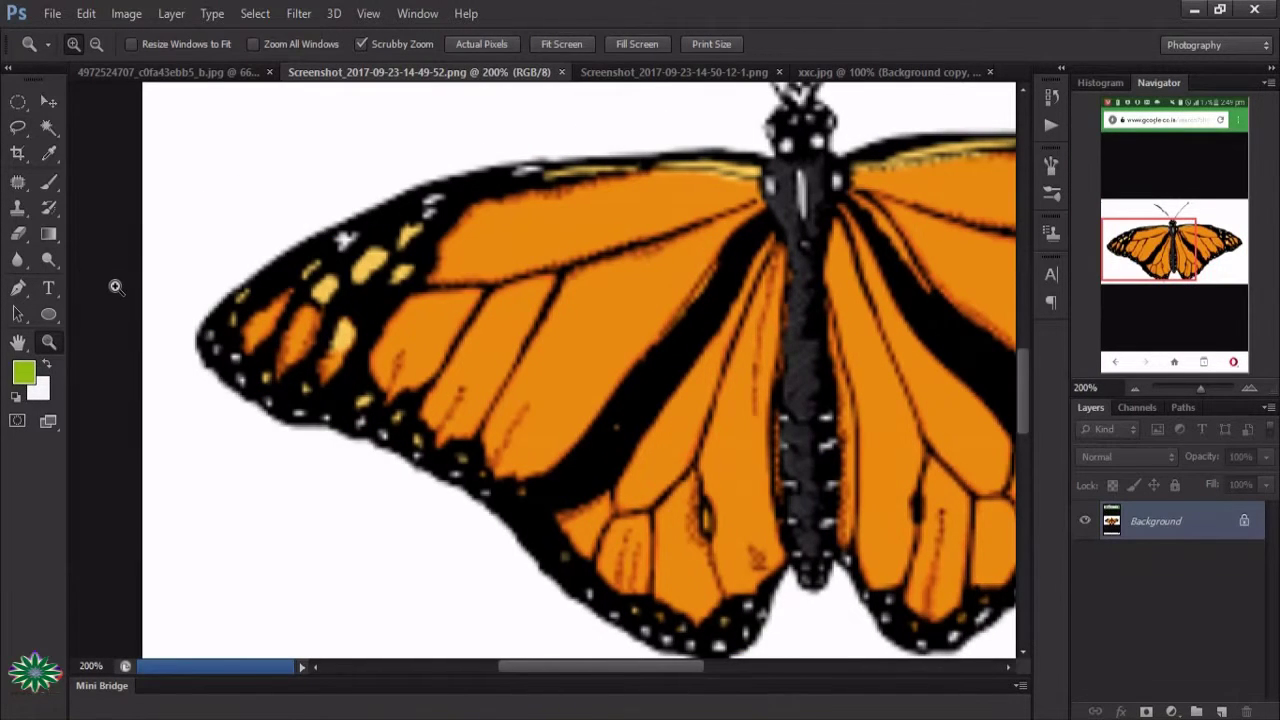
left_click(18, 290)
left_click(205, 360)
left_click(262, 410)
left_click(310, 425)
left_click(352, 435)
left_click(392, 455)
left_click(420, 466)
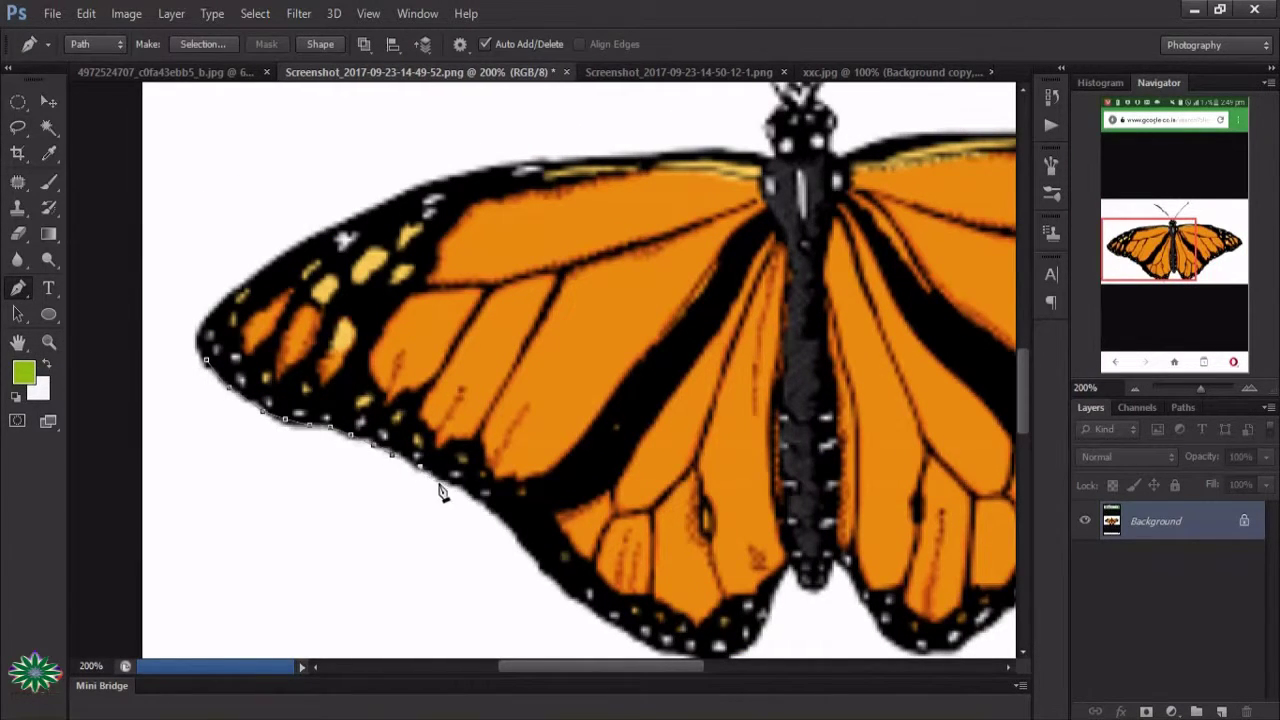
Continue the outline along the lower wing edge past the body to the right wing's outer edge
left_click(662, 650)
left_click(722, 656)
left_click(766, 614)
left_click(780, 590)
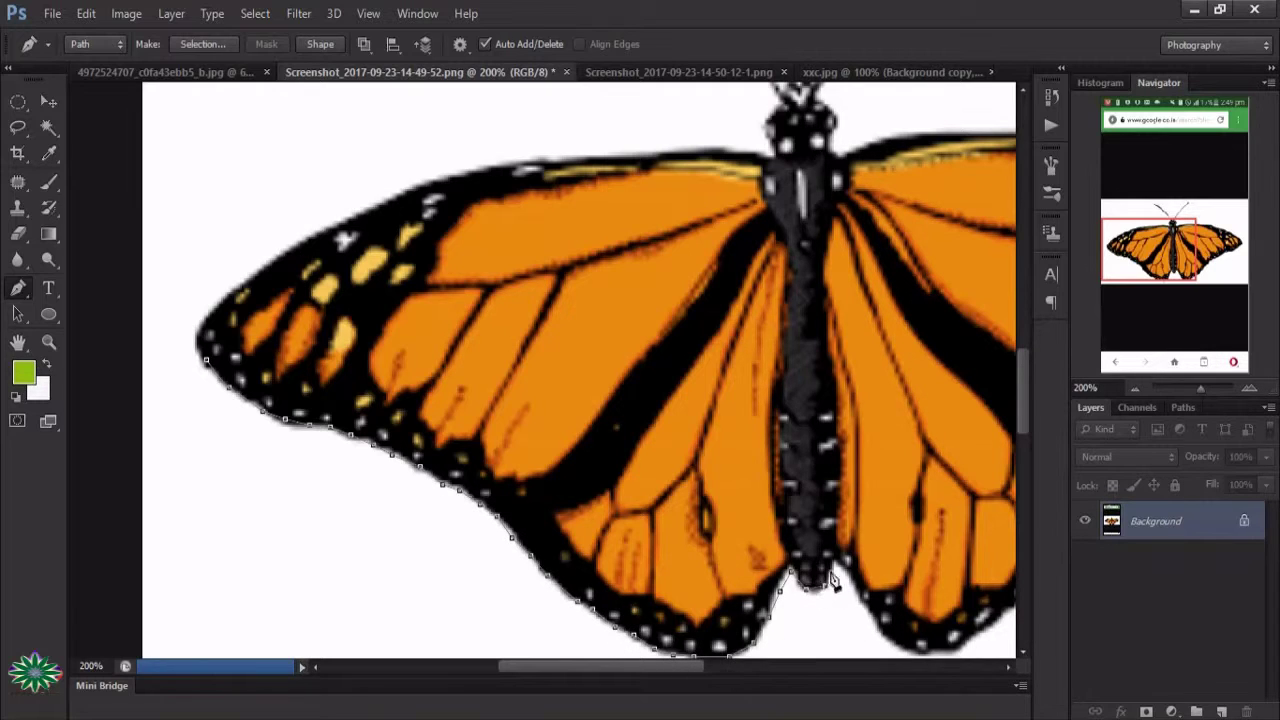
scroll(735, 677, "right", 5)
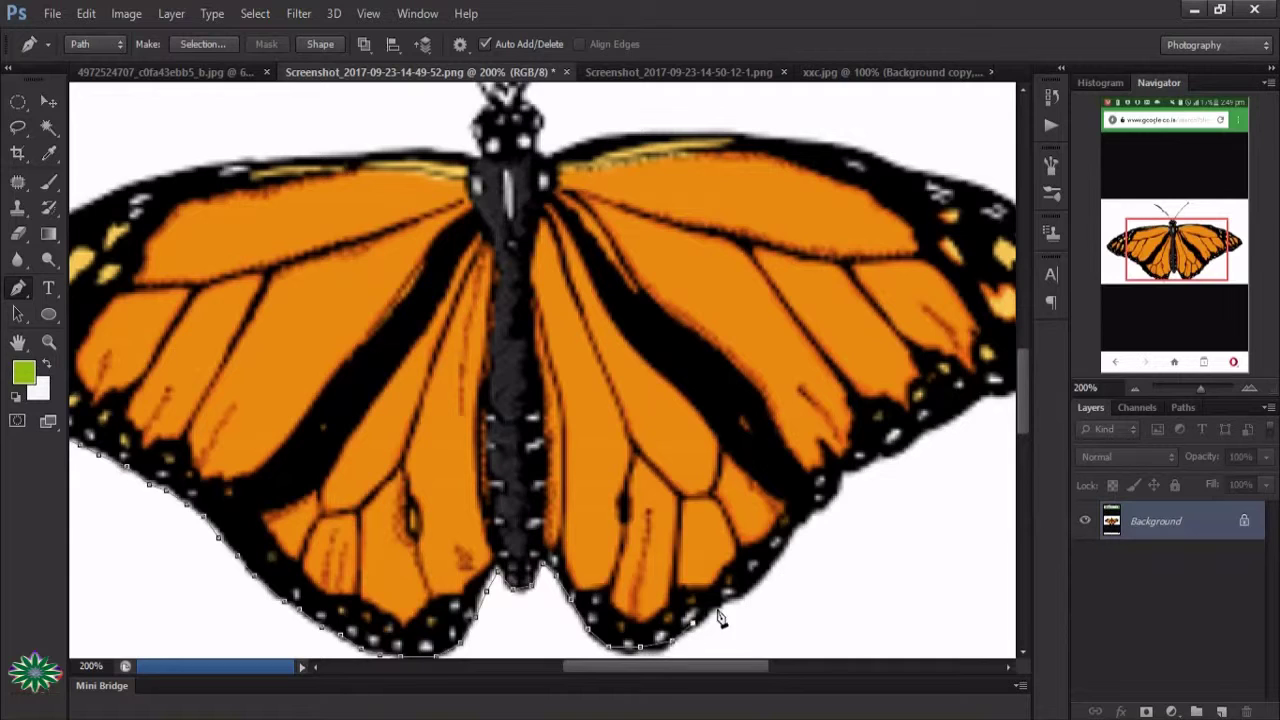
left_click(805, 522)
left_click(826, 508)
scroll(630, 550, "right", 3)
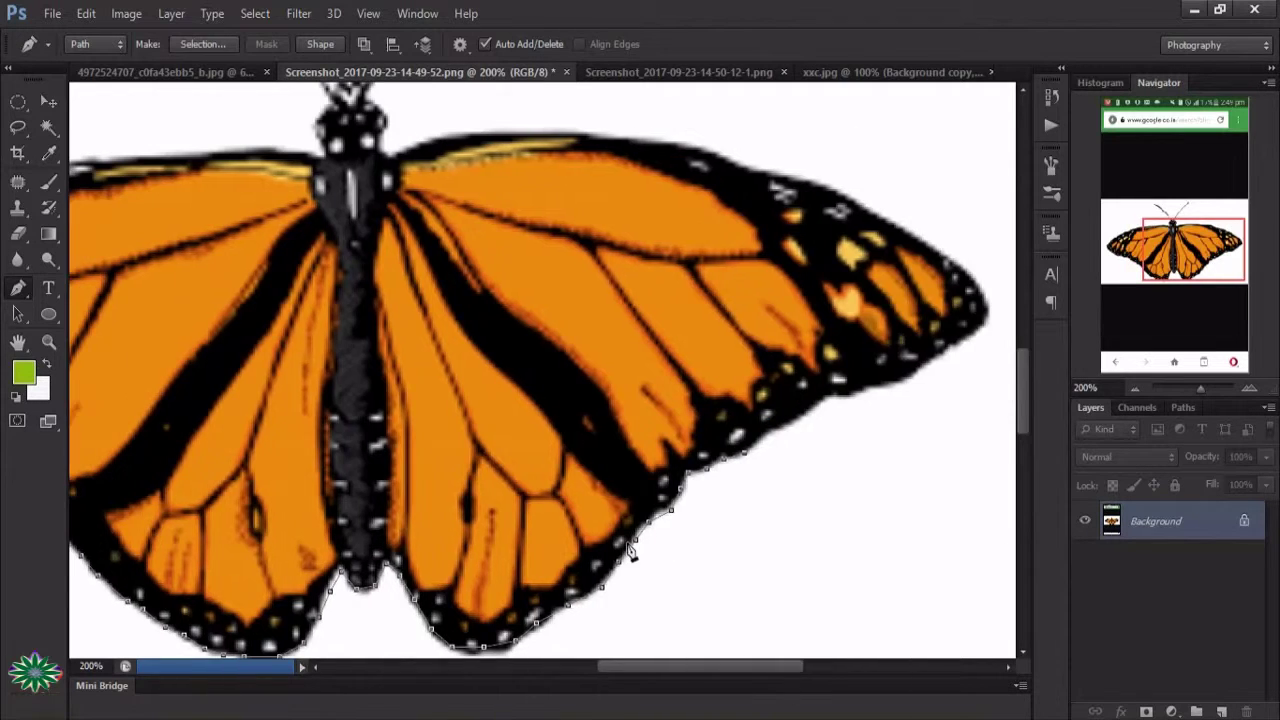
left_click(807, 410)
left_click(833, 392)
left_click(915, 372)
Trace the right forewing's upper edge to the body and around the right antenna
left_click(930, 245)
left_click(862, 212)
left_click(805, 185)
left_click(720, 155)
left_click(632, 141)
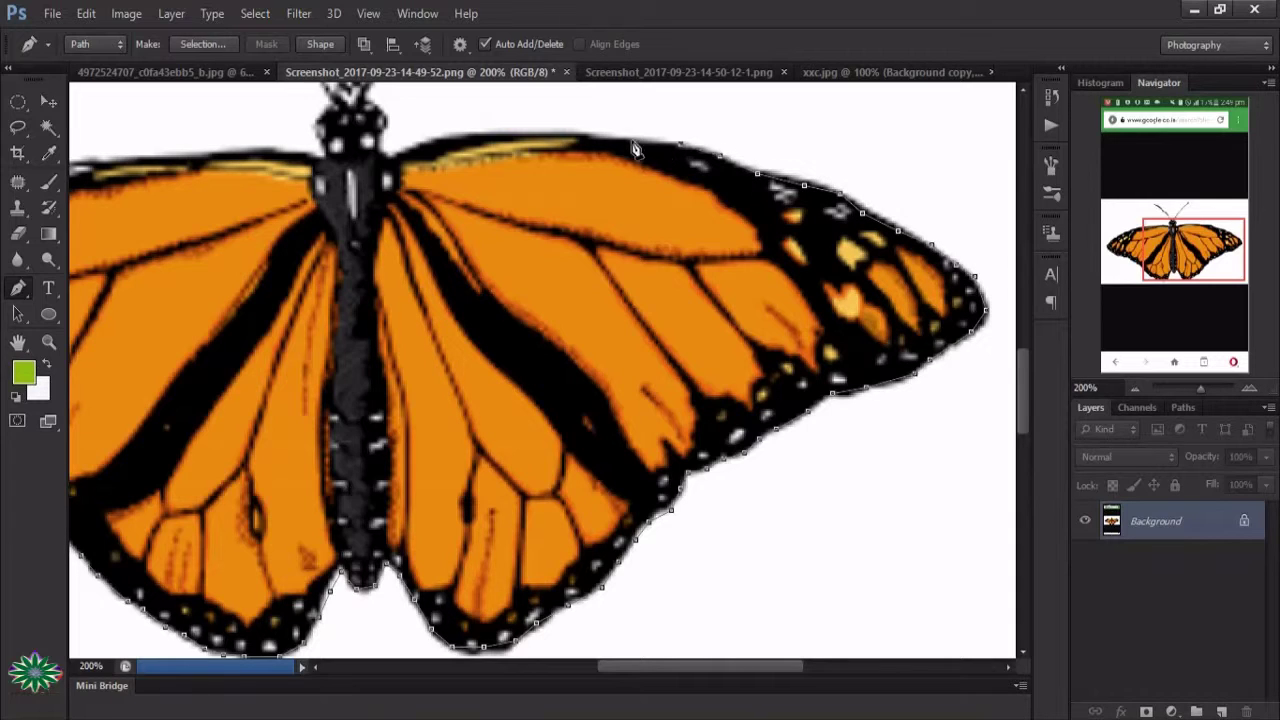
left_click(502, 132)
left_click(454, 137)
left_click(401, 148)
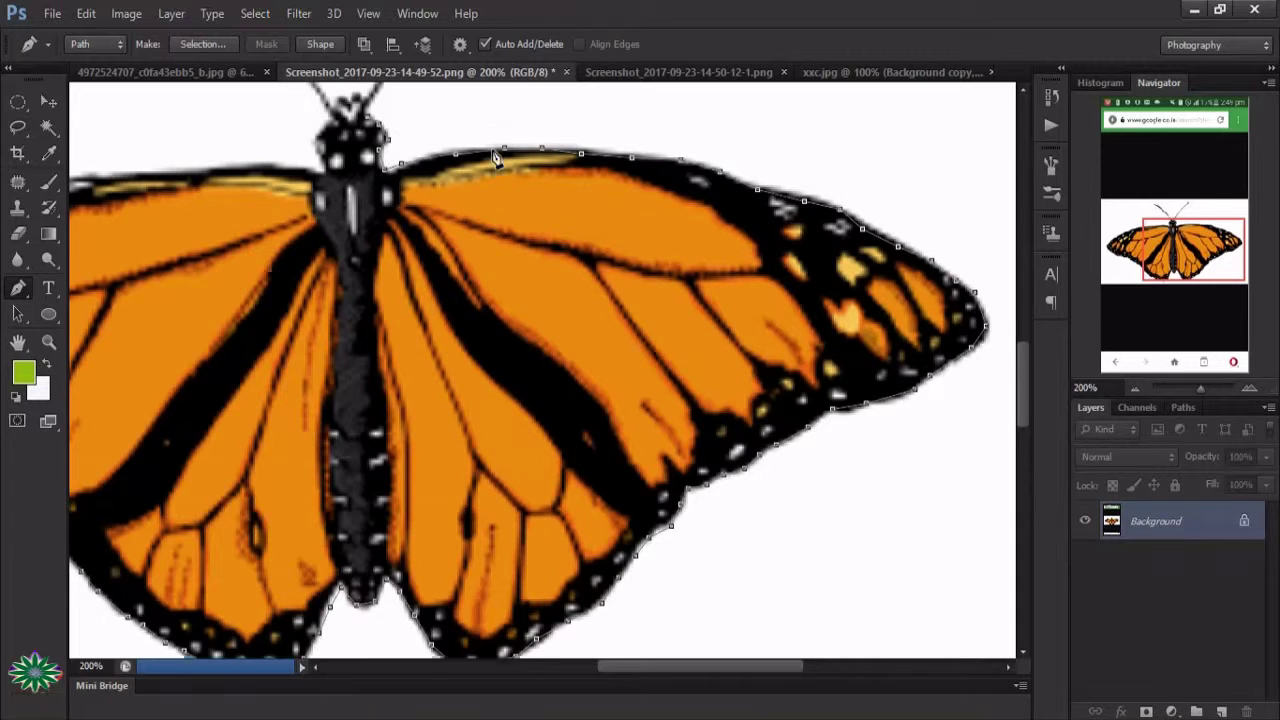
scroll(380, 200, "up", 5)
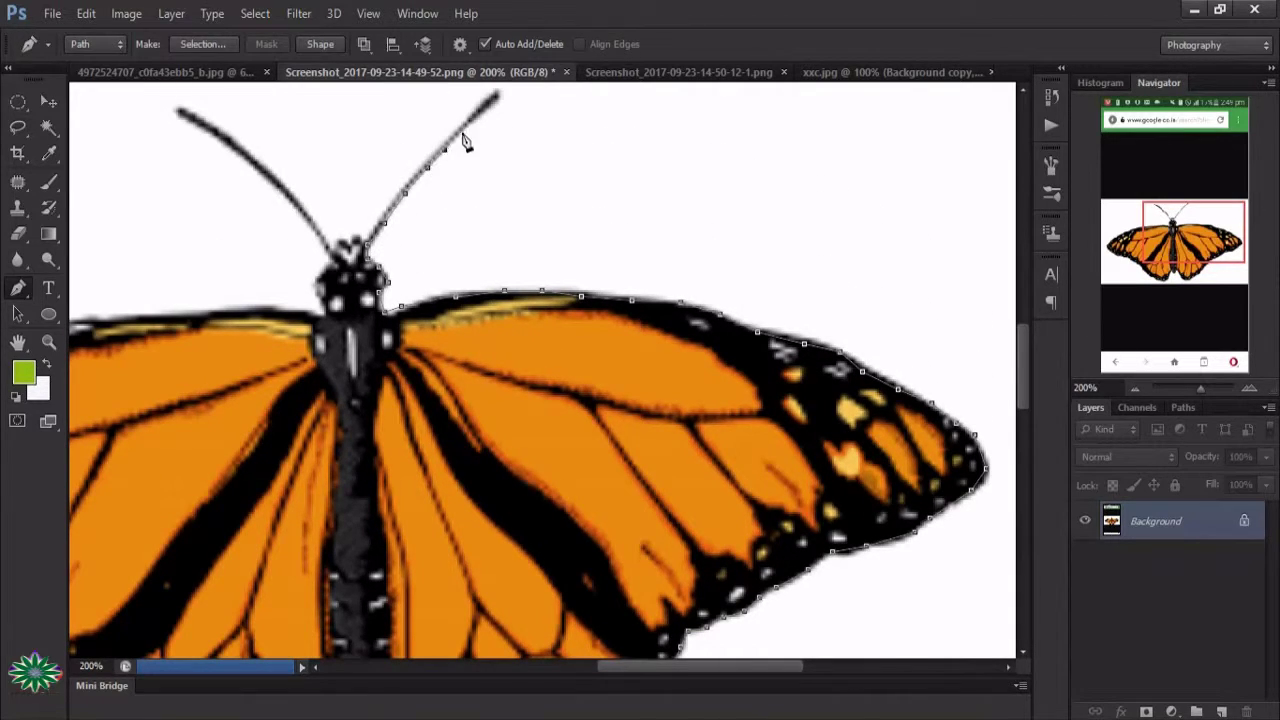
left_click(401, 188)
left_click(380, 216)
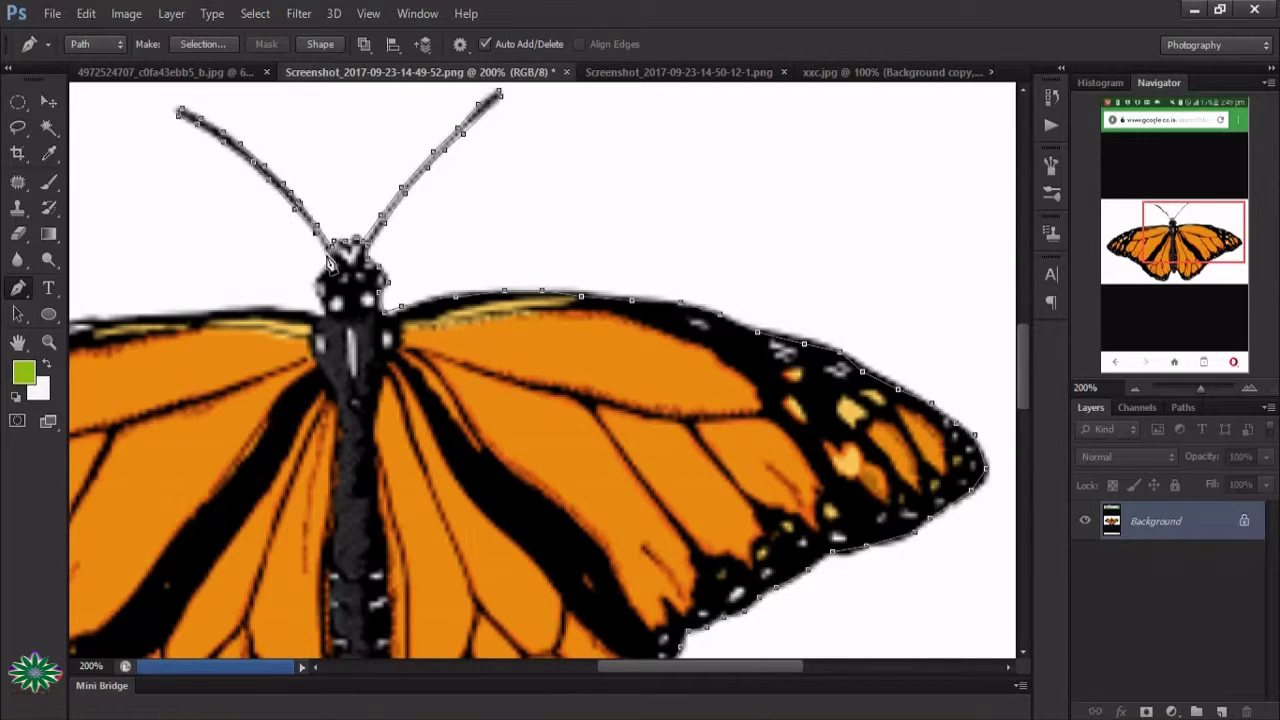
Outline the left antenna and the left wing's top edge
left_click(316, 318)
left_click(279, 307)
left_click(248, 308)
left_click(218, 310)
left_click(180, 313)
left_click(150, 316)
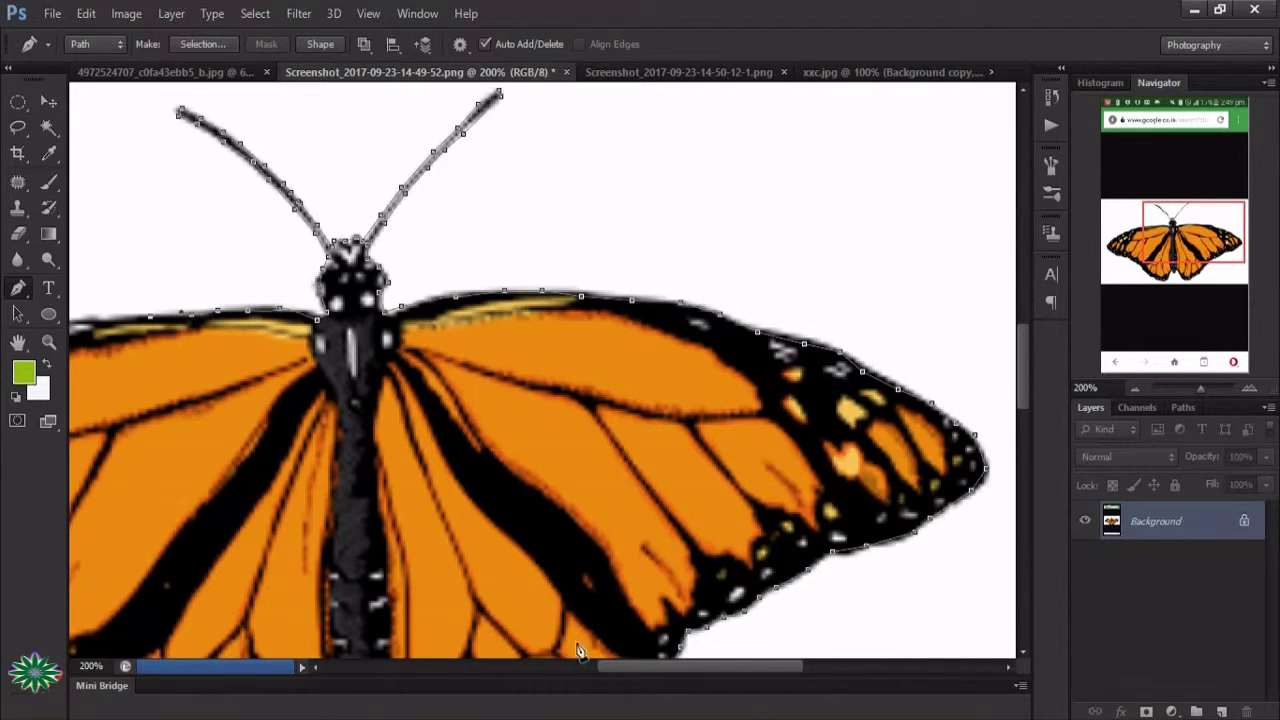
scroll(578, 651, "left", 5)
left_click(375, 326)
left_click(315, 345)
left_click(260, 372)
left_click(208, 398)
left_click(183, 414)
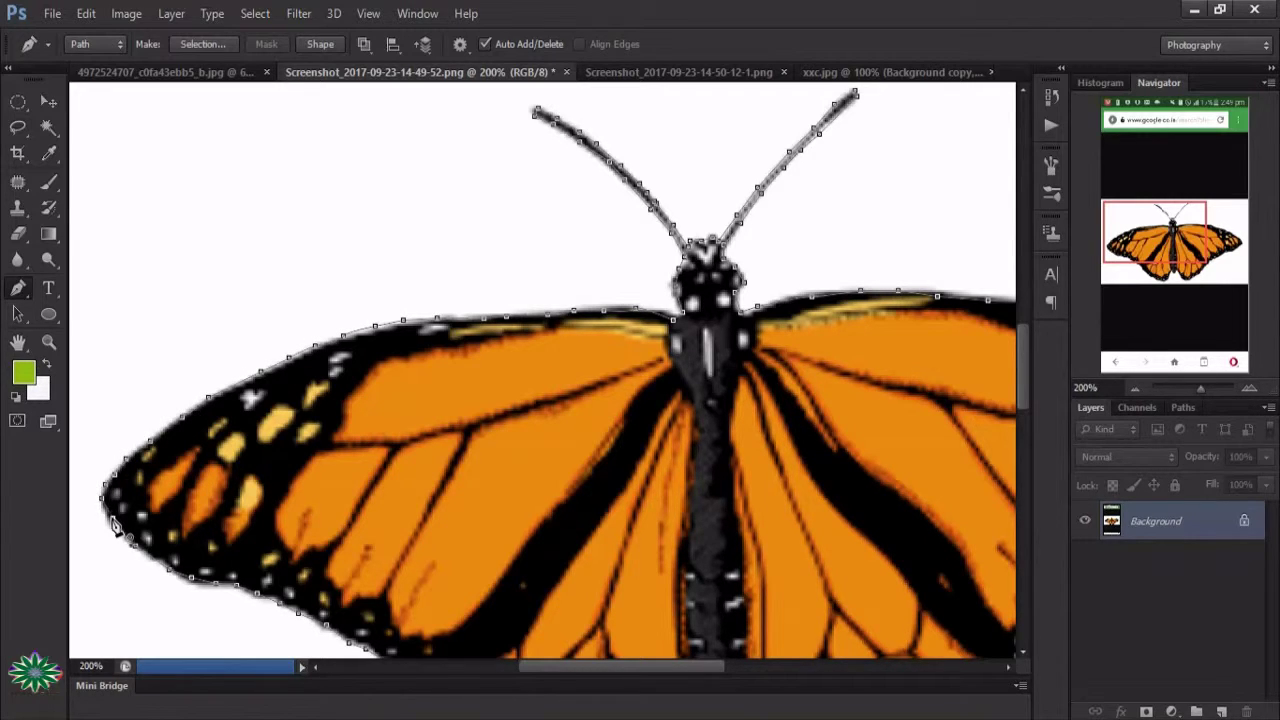
Close the butterfly path, convert it to a selection with Ctrl+Enter, and zoom out
left_click(115, 526)
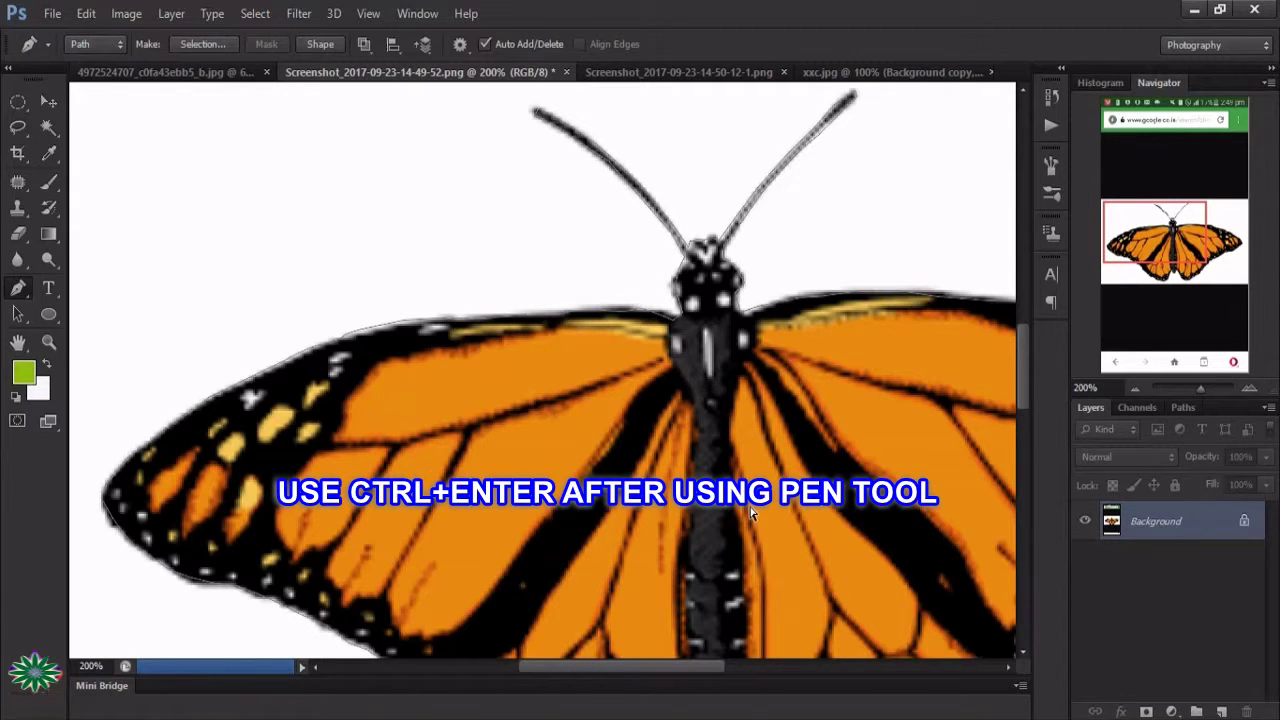
key("ctrl+Return")
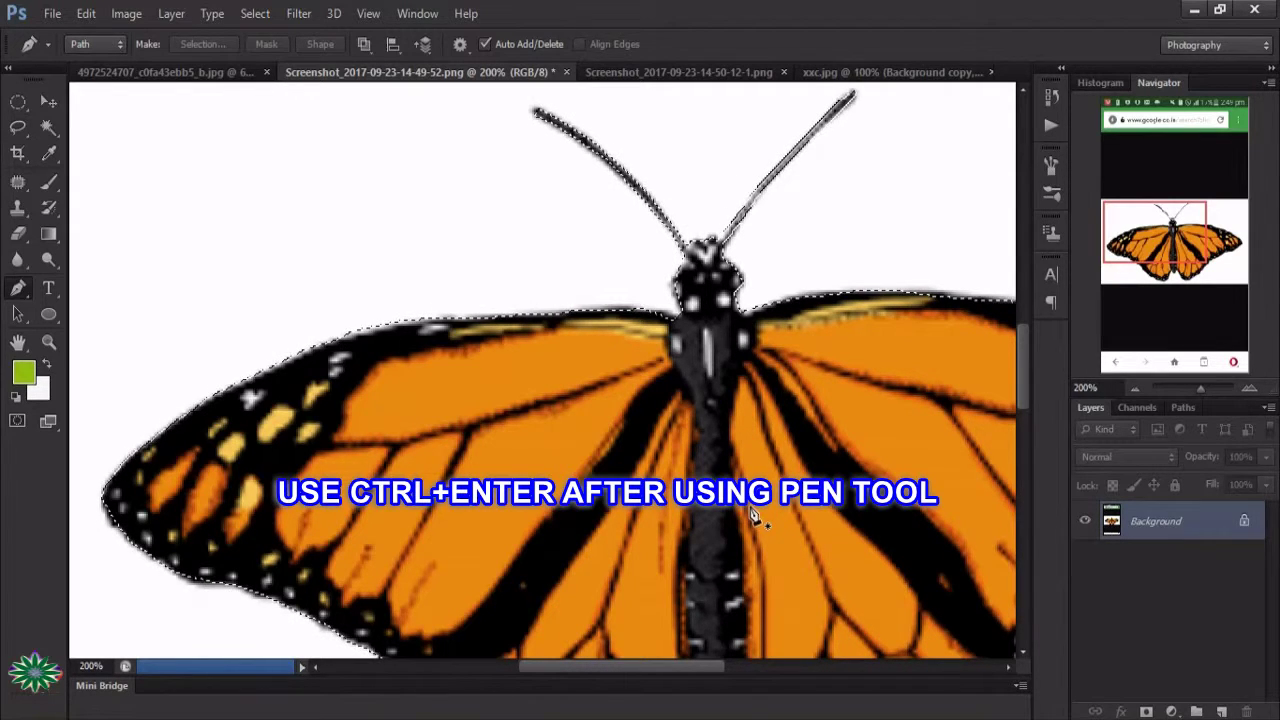
left_click(48, 341)
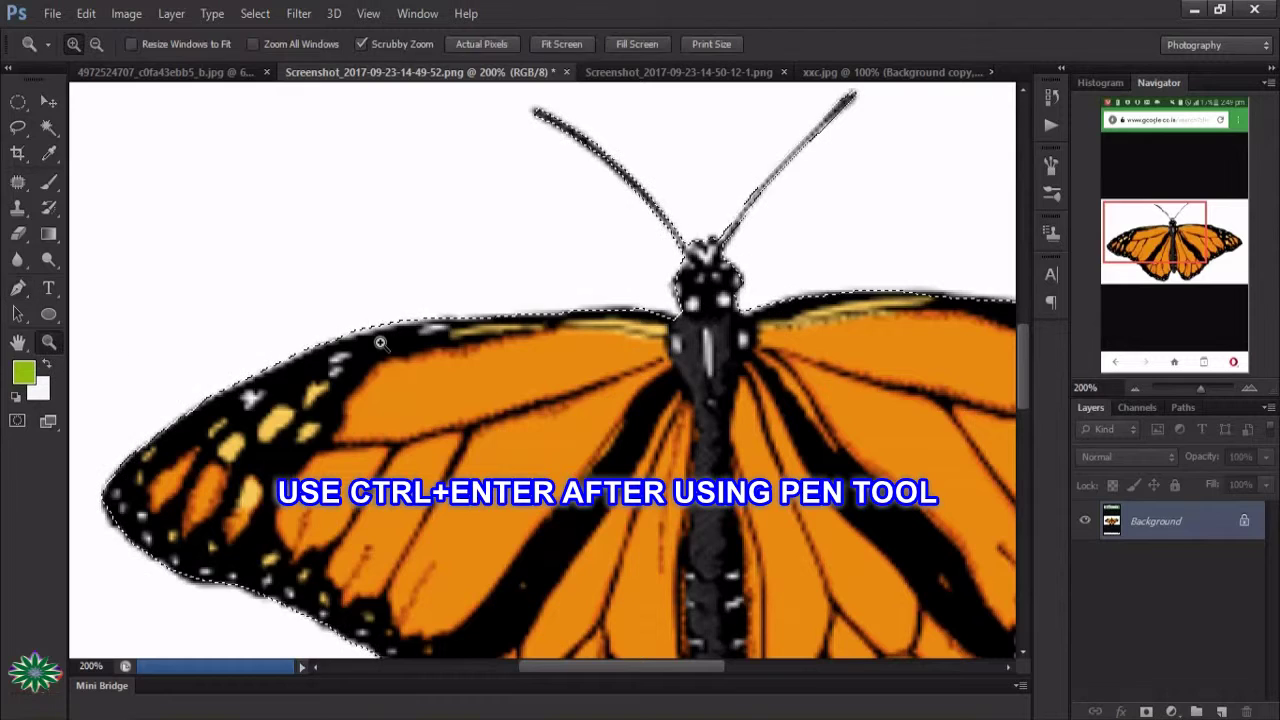
left_click(96, 44)
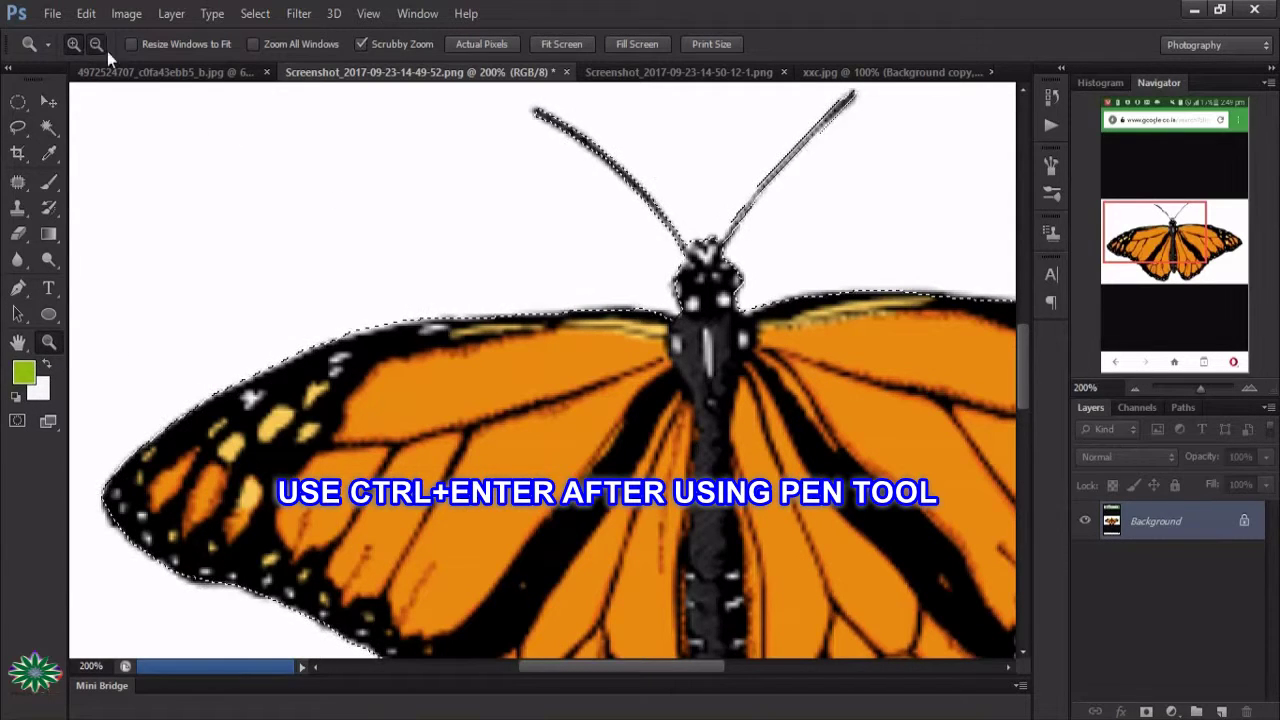
left_click(540, 368)
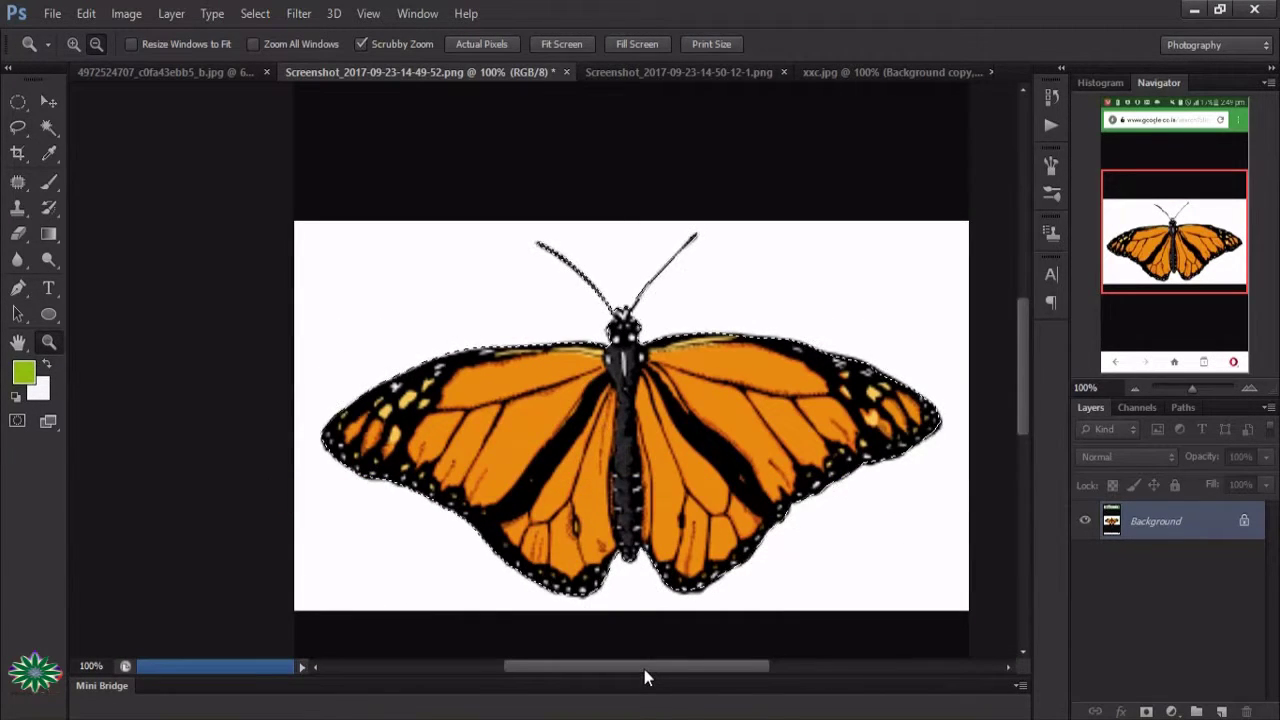
mouse_move(644, 669)
left_mouse_down()
mouse_move(661, 674)
mouse_move(555, 669)
left_mouse_up()
left_click(176, 72)
Zoom in on the two birds and pen-trace the upper bird's back down to its tail tip
left_click(73, 44)
left_click(580, 371)
left_click(580, 371)
left_click_drag(842, 553, 651, 686)
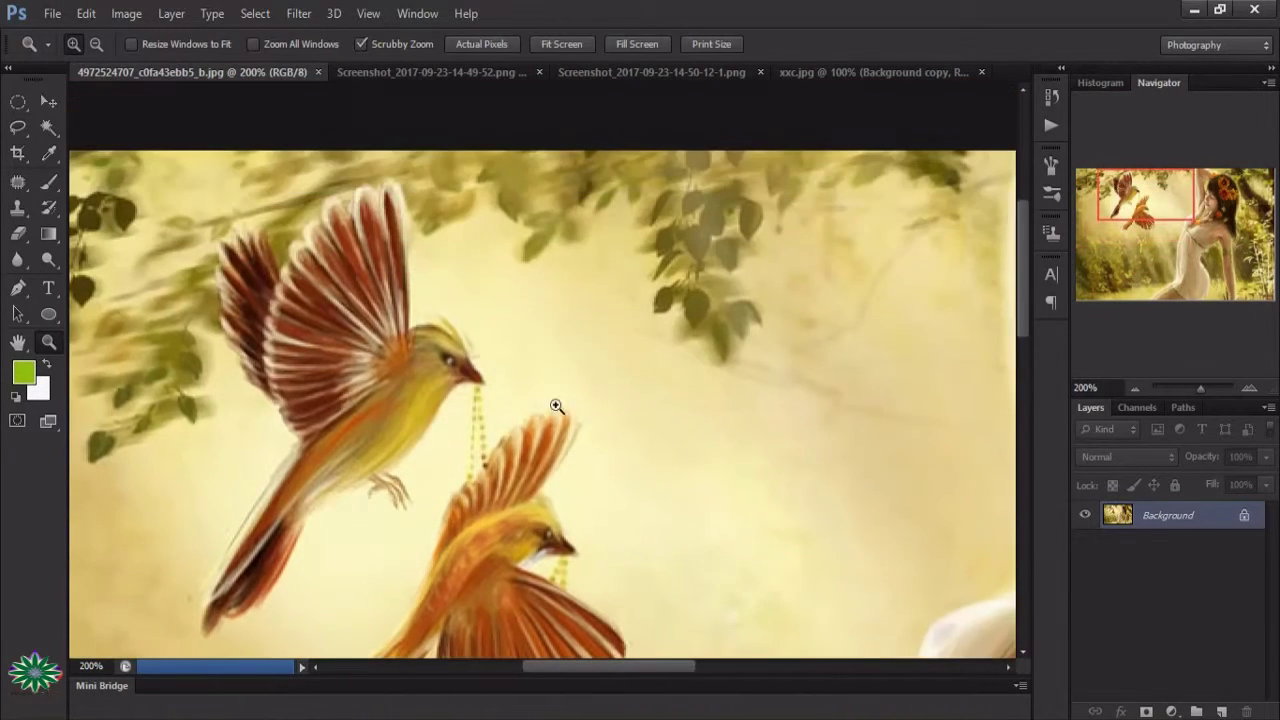
key("p")
left_click(218, 281)
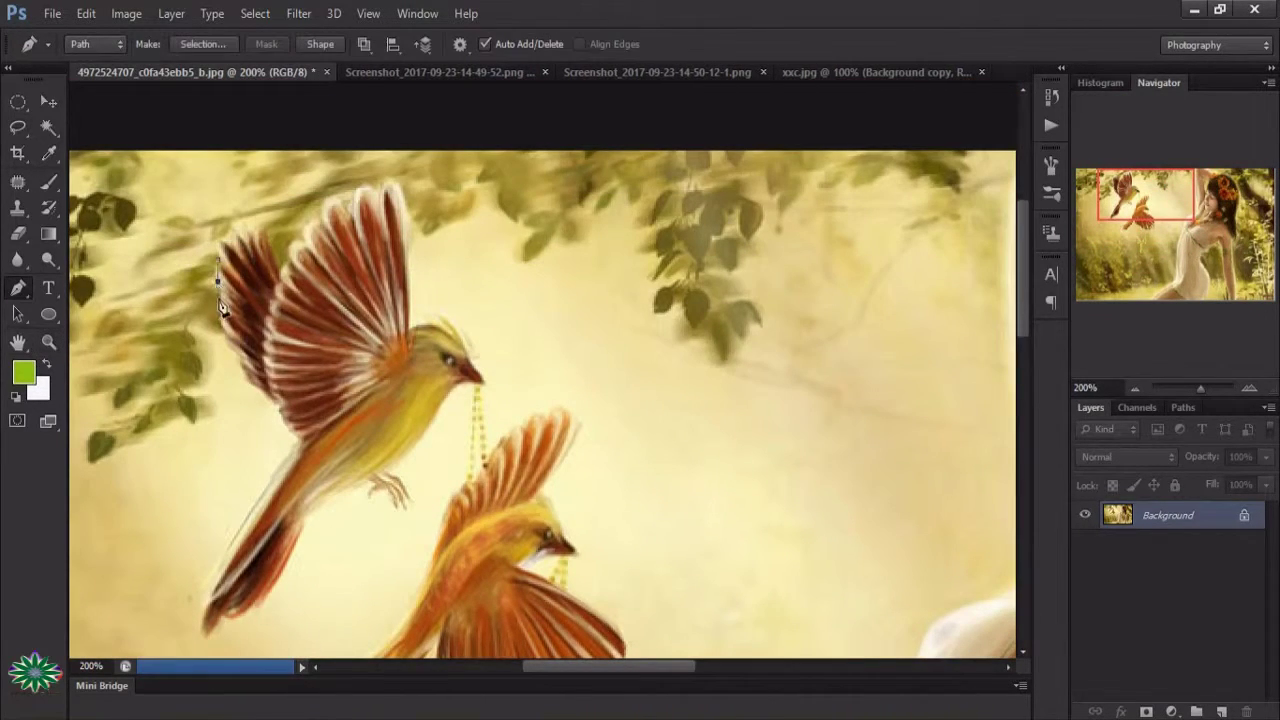
left_click(284, 467)
left_click(253, 510)
left_click(232, 539)
left_click(199, 620)
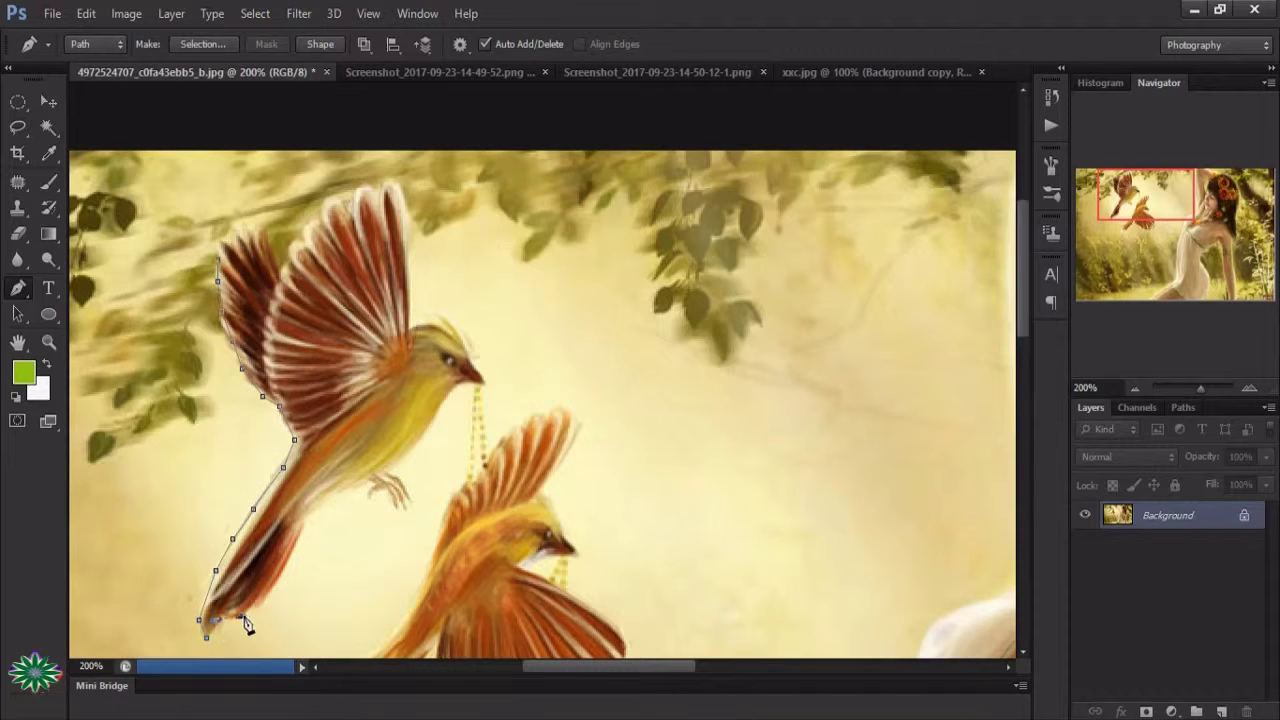
Carry the outline from the upper bird's tail to its feet and down the chain from the beak
left_click(339, 495)
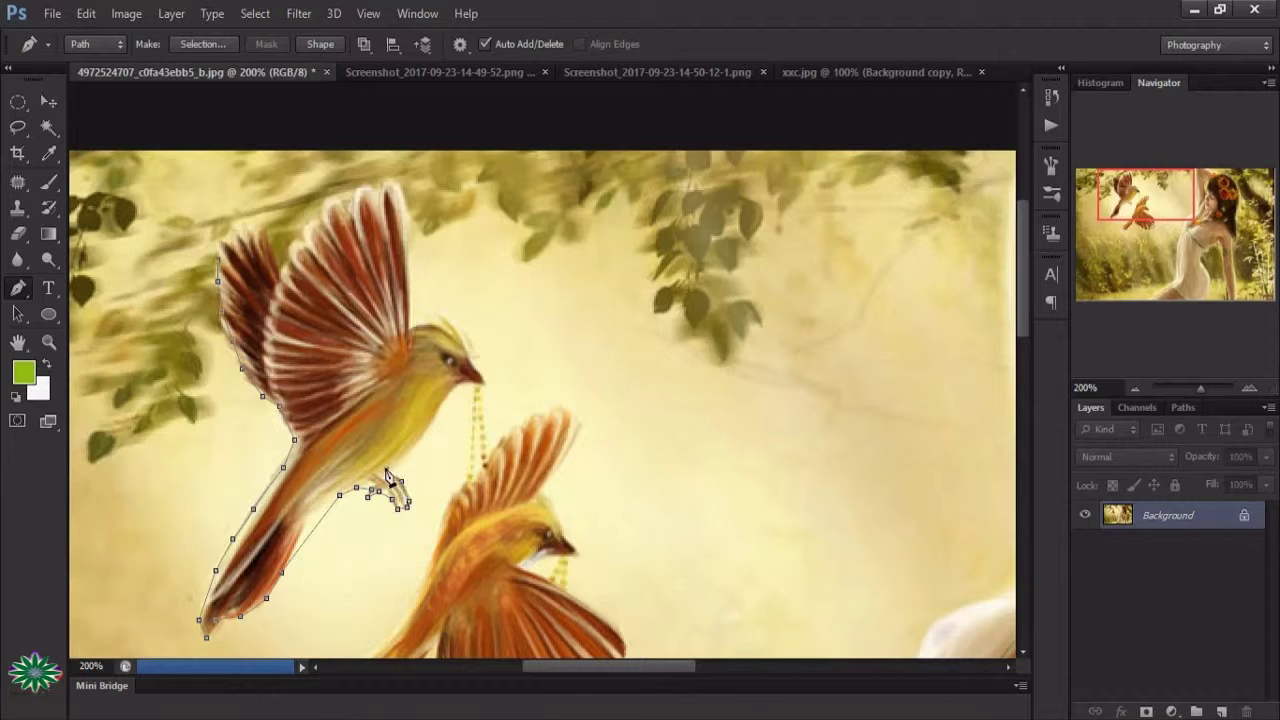
left_click(465, 465)
left_click(463, 484)
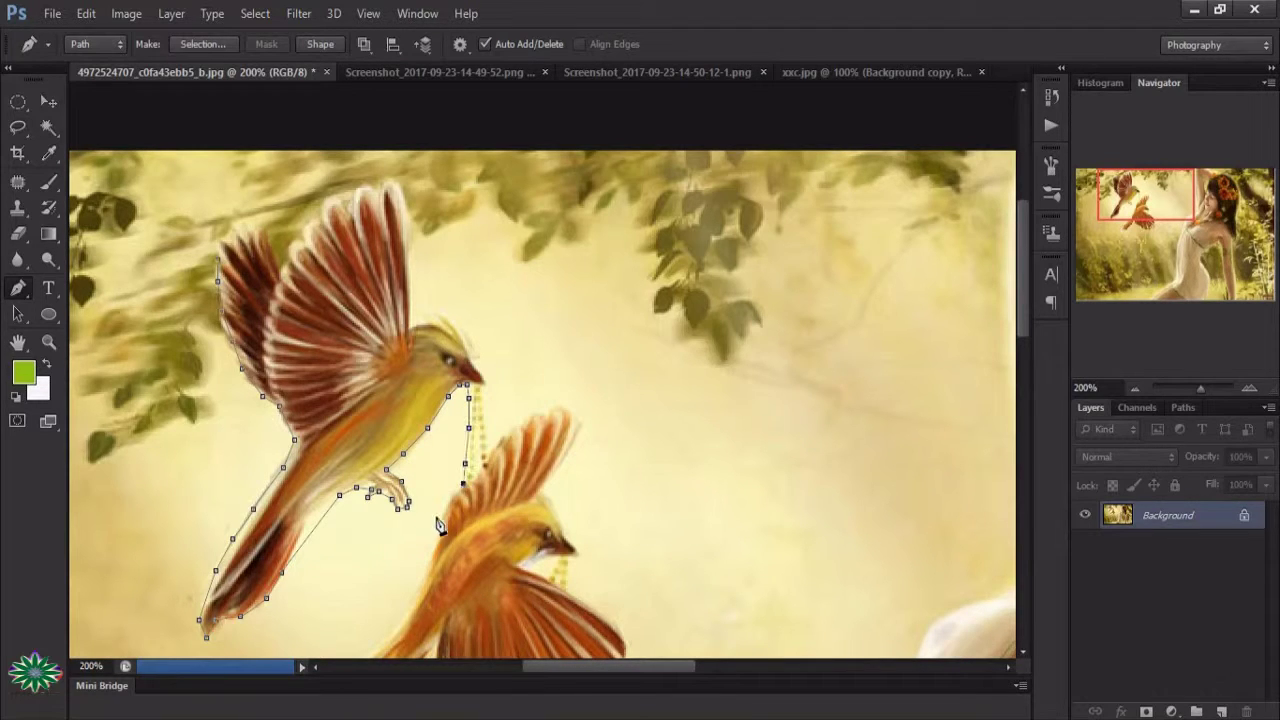
left_click(437, 535)
left_click(424, 583)
left_click(400, 618)
Trace the lower bird's back to its tail and along the tail's underside
scroll(400, 618, "down", 3)
left_click(347, 498)
left_click(304, 539)
left_click(291, 569)
left_click(305, 587)
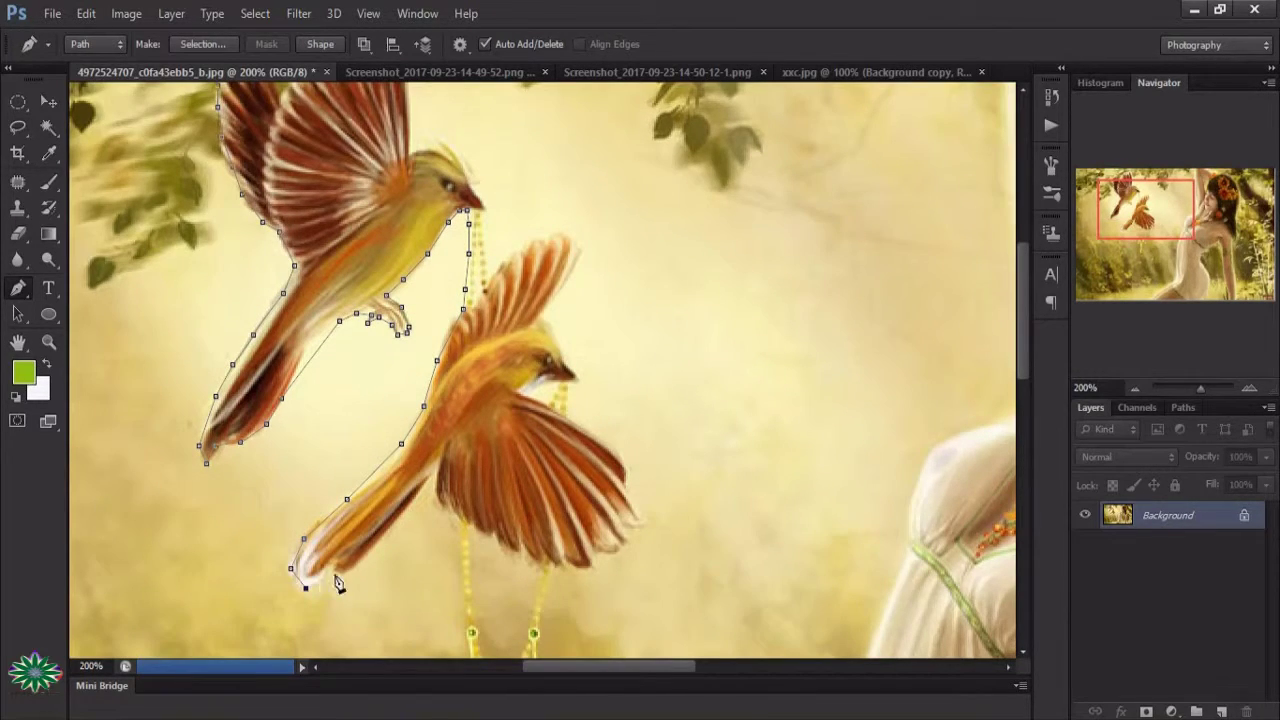
left_click(383, 531)
left_click(406, 513)
left_click(431, 503)
Trace down the hanging necklace and up the pendant's right side
scroll(457, 533, "down", 3)
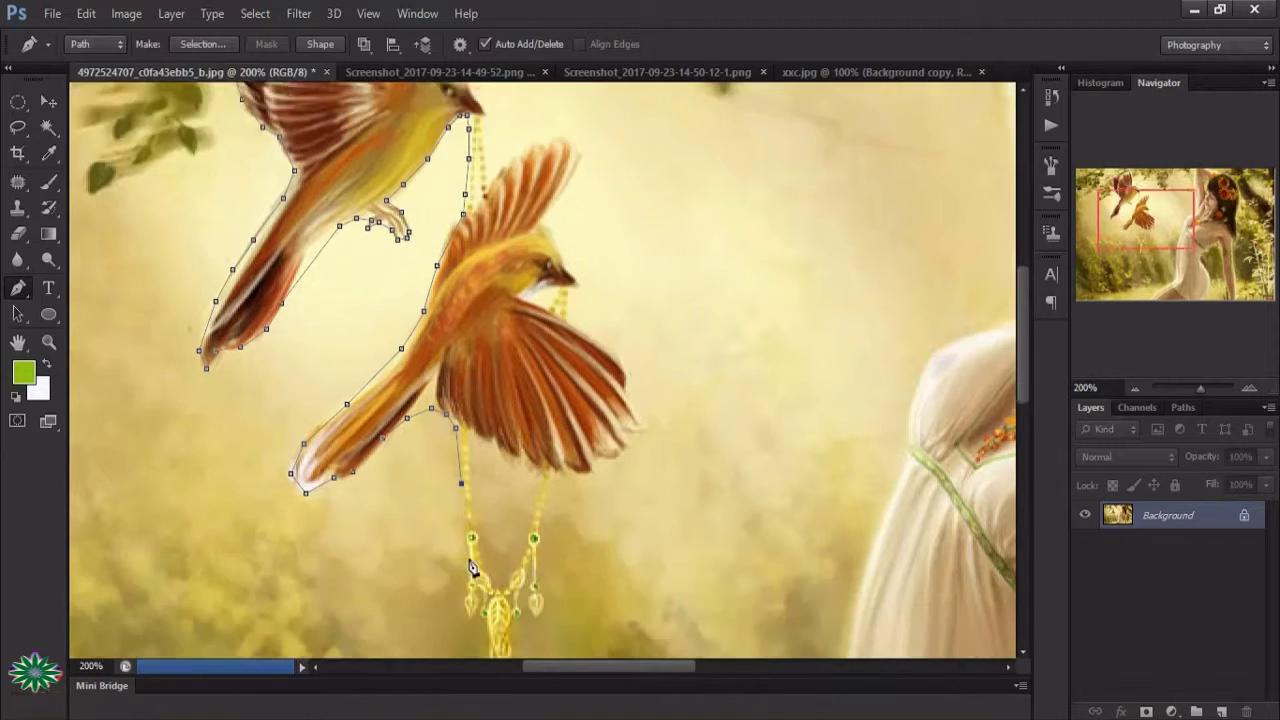
left_click(461, 433)
left_click(467, 476)
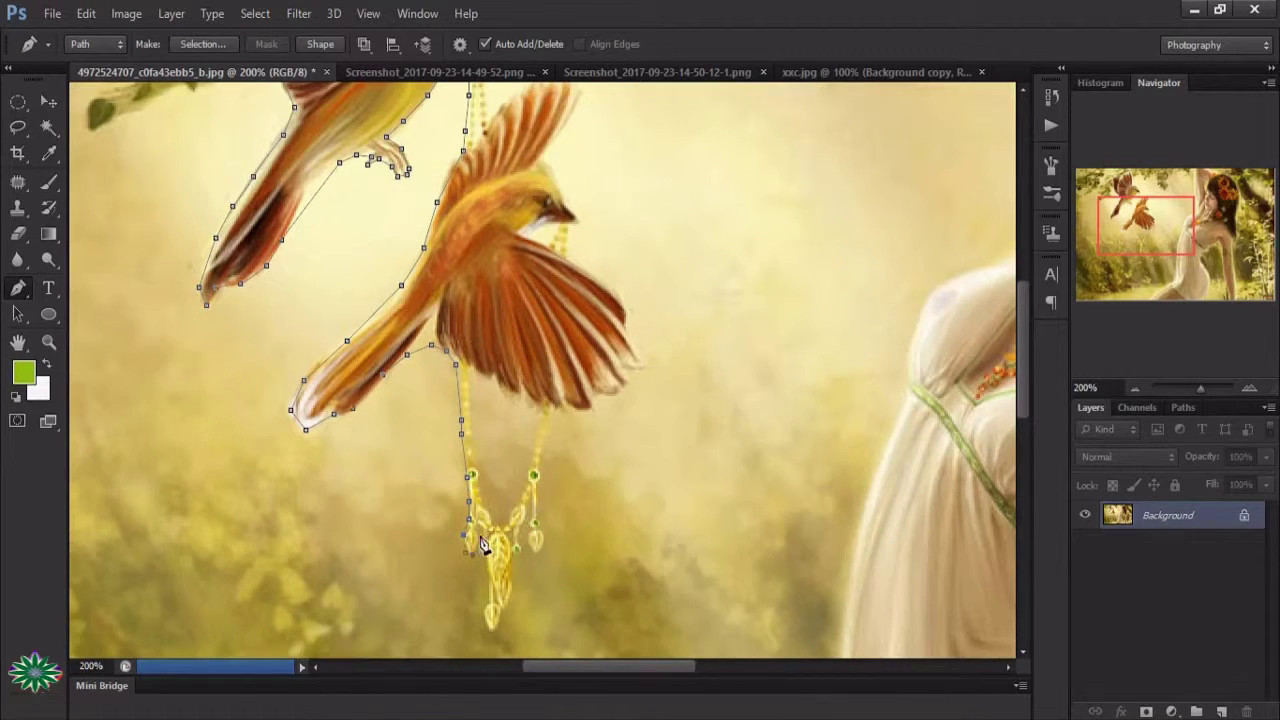
left_click(513, 583)
left_click(517, 557)
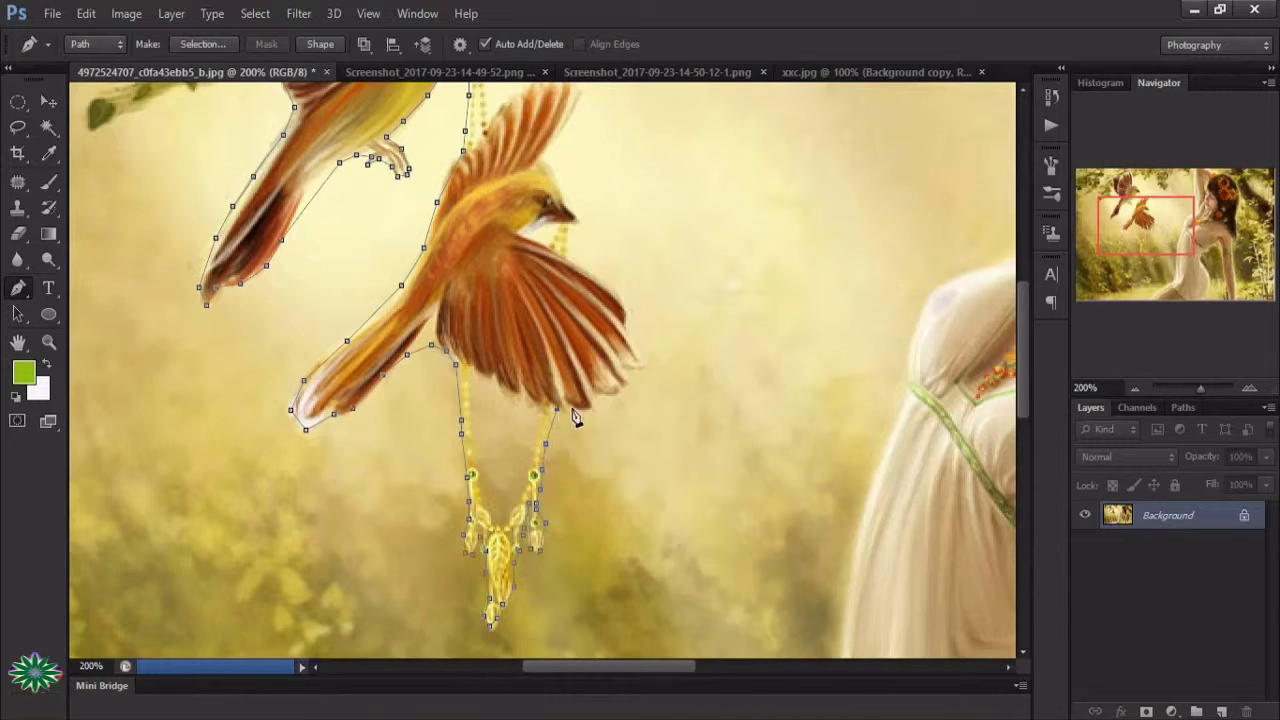
Outline the lower bird's right wing edge, raised wing and head
left_click(626, 301)
left_click(582, 268)
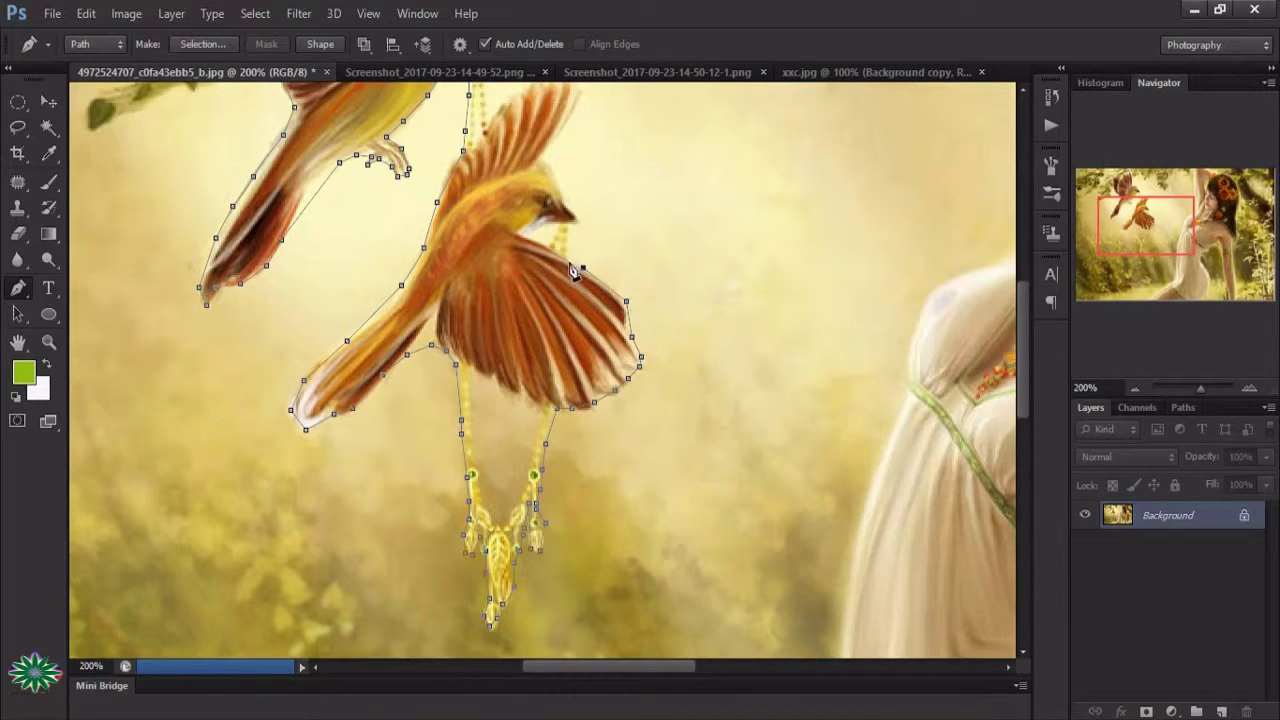
scroll(617, 200, "up", 5)
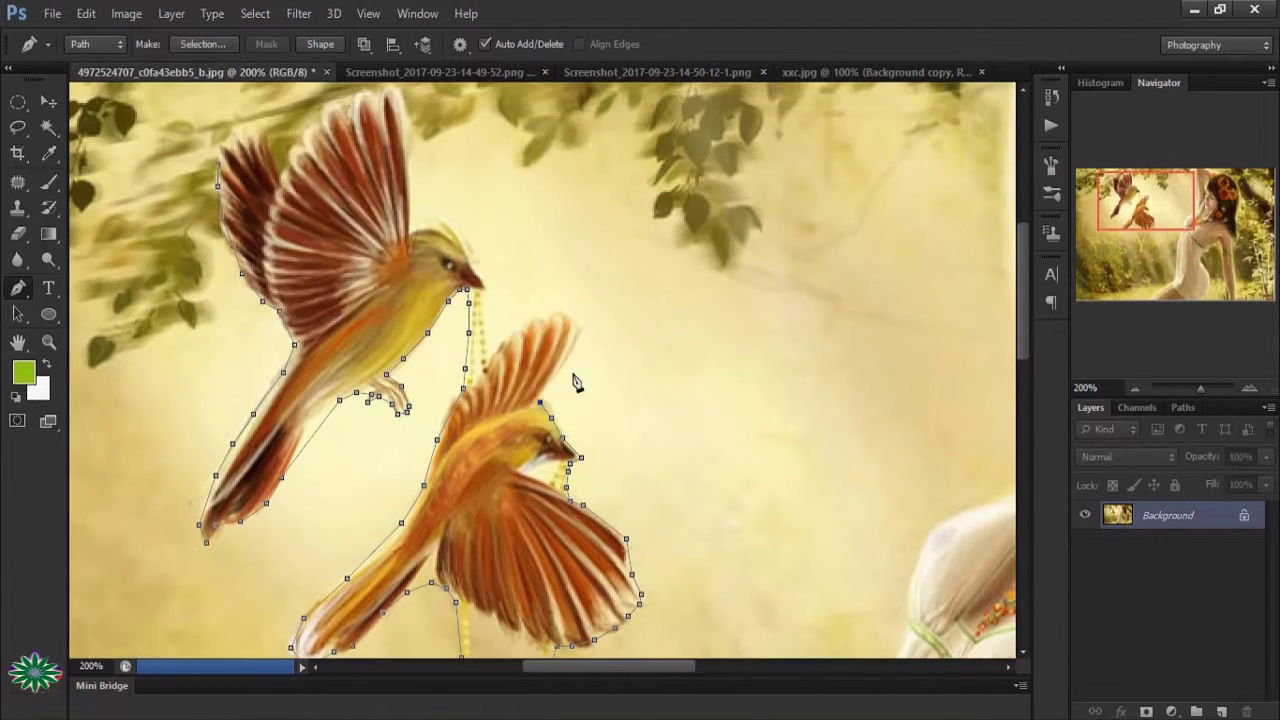
left_click(556, 378)
left_click(575, 322)
left_click(552, 317)
left_click(520, 330)
left_click(505, 345)
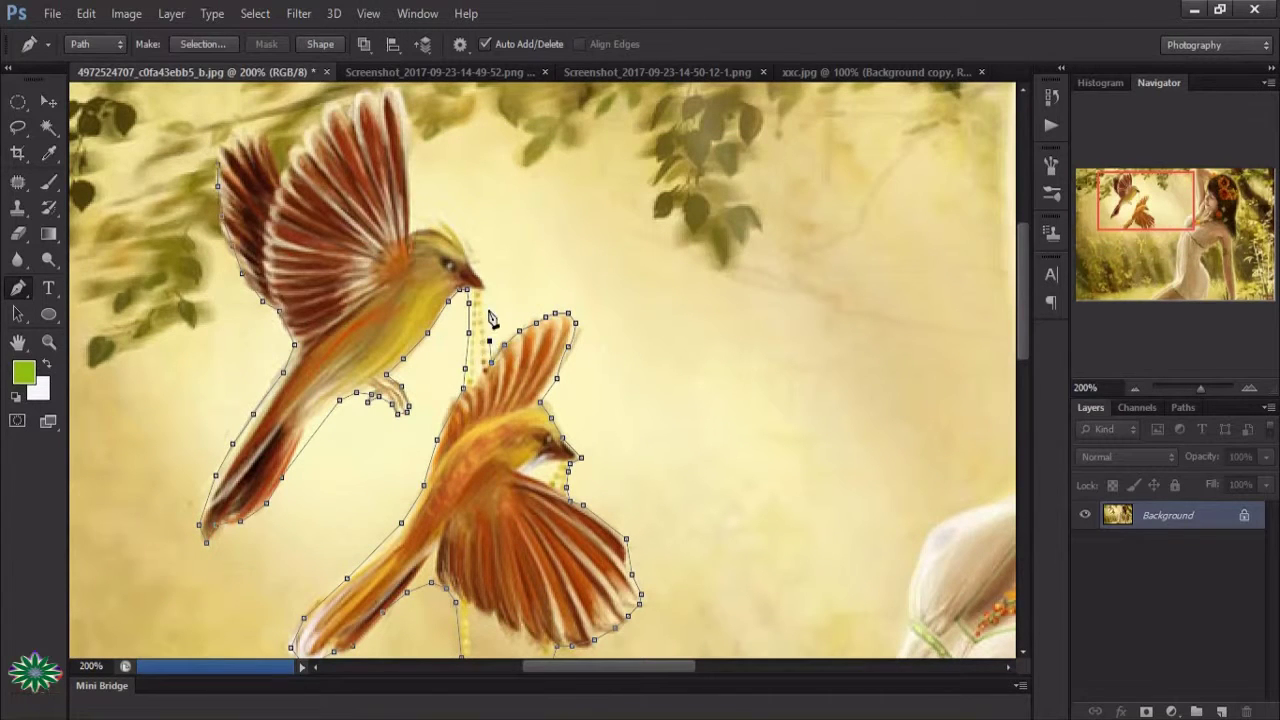
Trace up the upper bird's head and left wing edge, closing the path around both birds
left_click(436, 230)
left_click(410, 190)
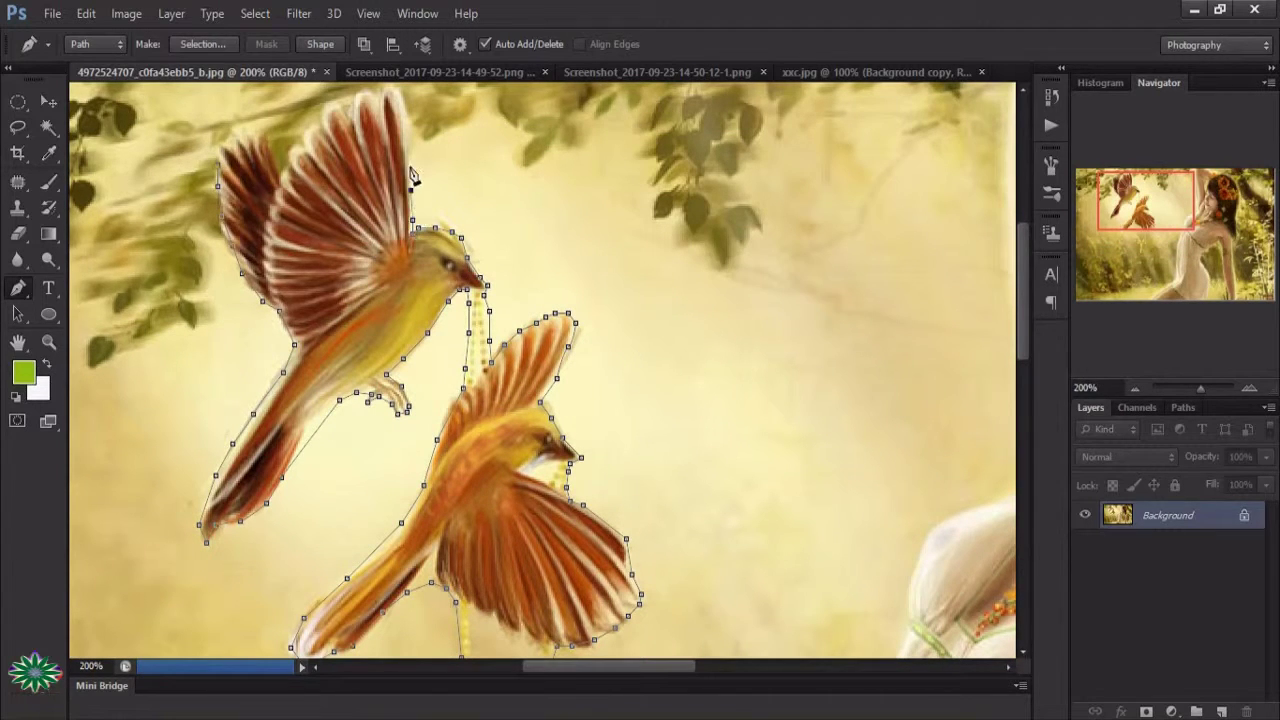
left_click(408, 128)
scroll(410, 150, "up", 2)
left_click(393, 203)
left_click(375, 200)
left_click(356, 207)
left_click(324, 219)
left_click(310, 240)
left_click(294, 262)
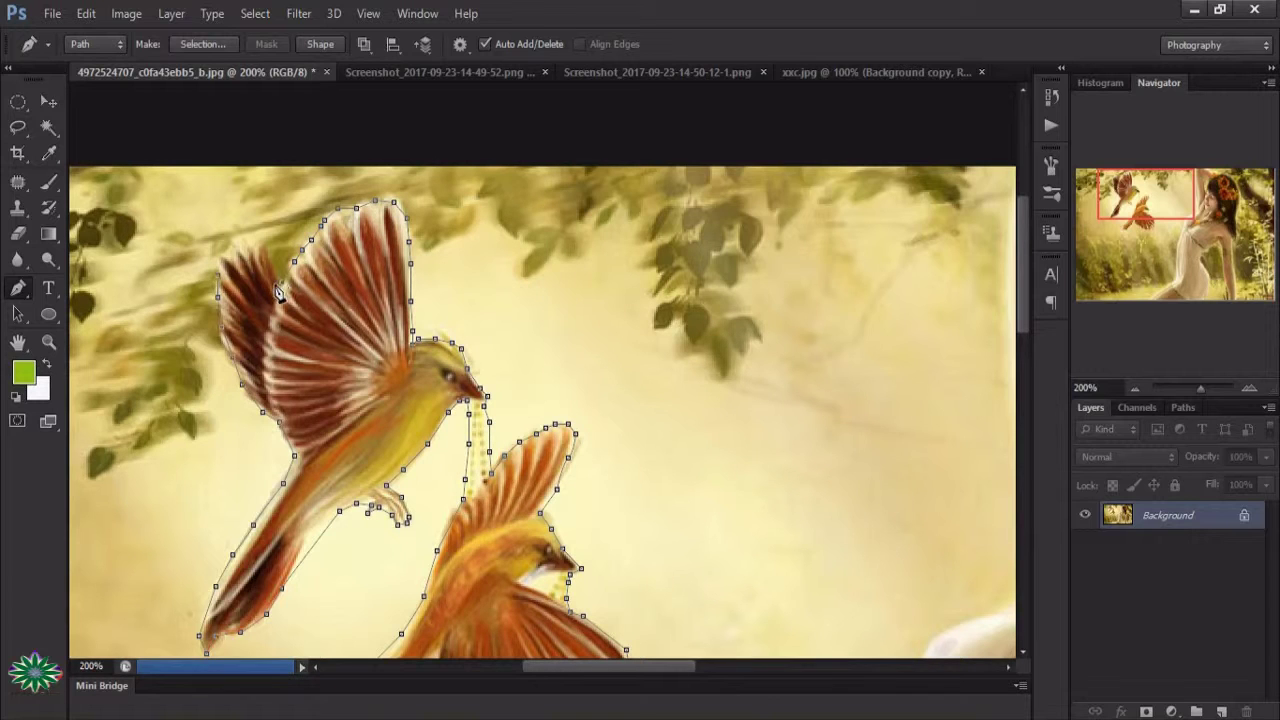
left_click(220, 290)
Add points along the chain below the beak and at the lower bird's beak, closing the inner necklace path
scroll(540, 355, "down", 2)
scroll(472, 298, "down", 1)
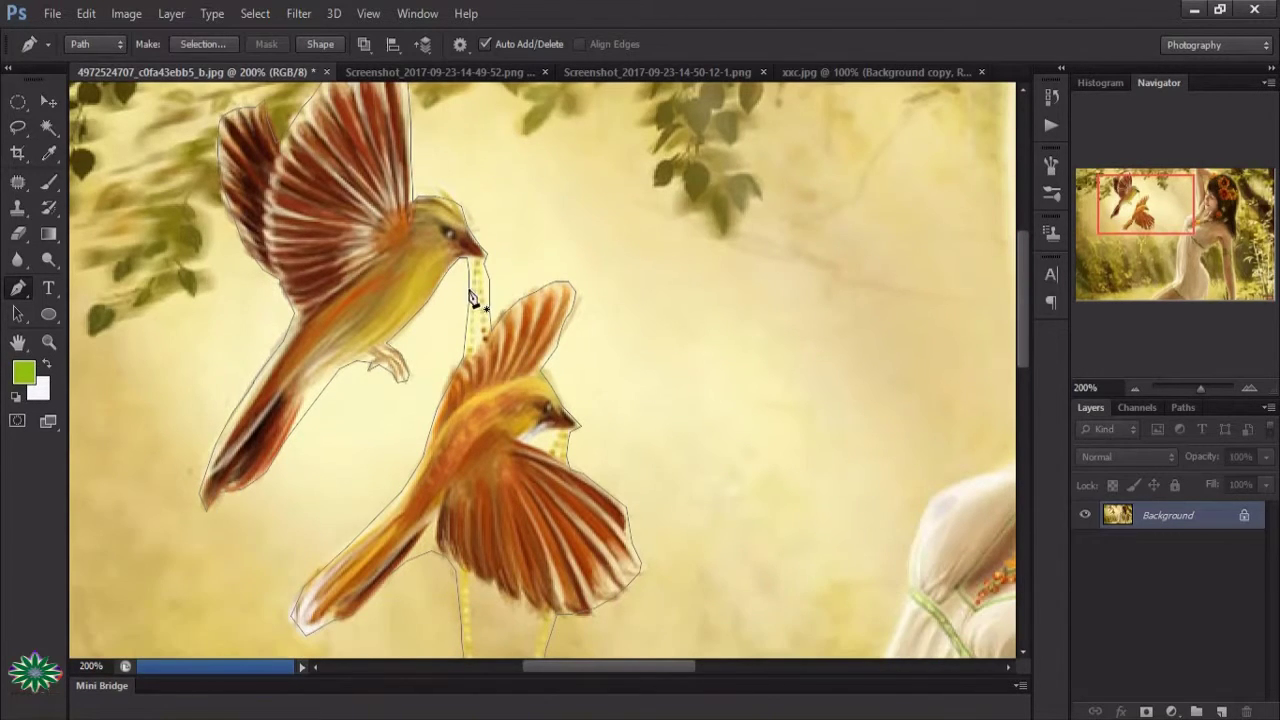
left_click(474, 325)
left_click(482, 333)
left_click(476, 345)
scroll(480, 340, "down", 2)
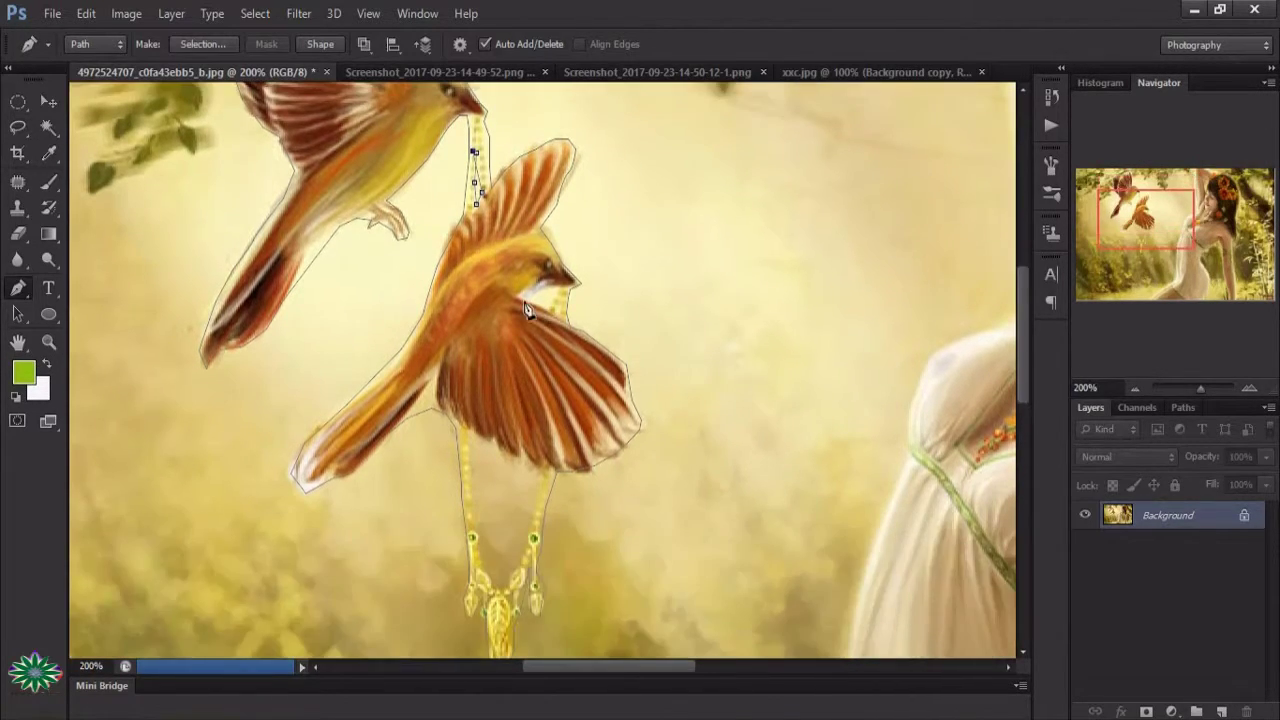
left_click(523, 297)
left_click(544, 305)
left_click(540, 285)
left_click(552, 289)
left_click(476, 154)
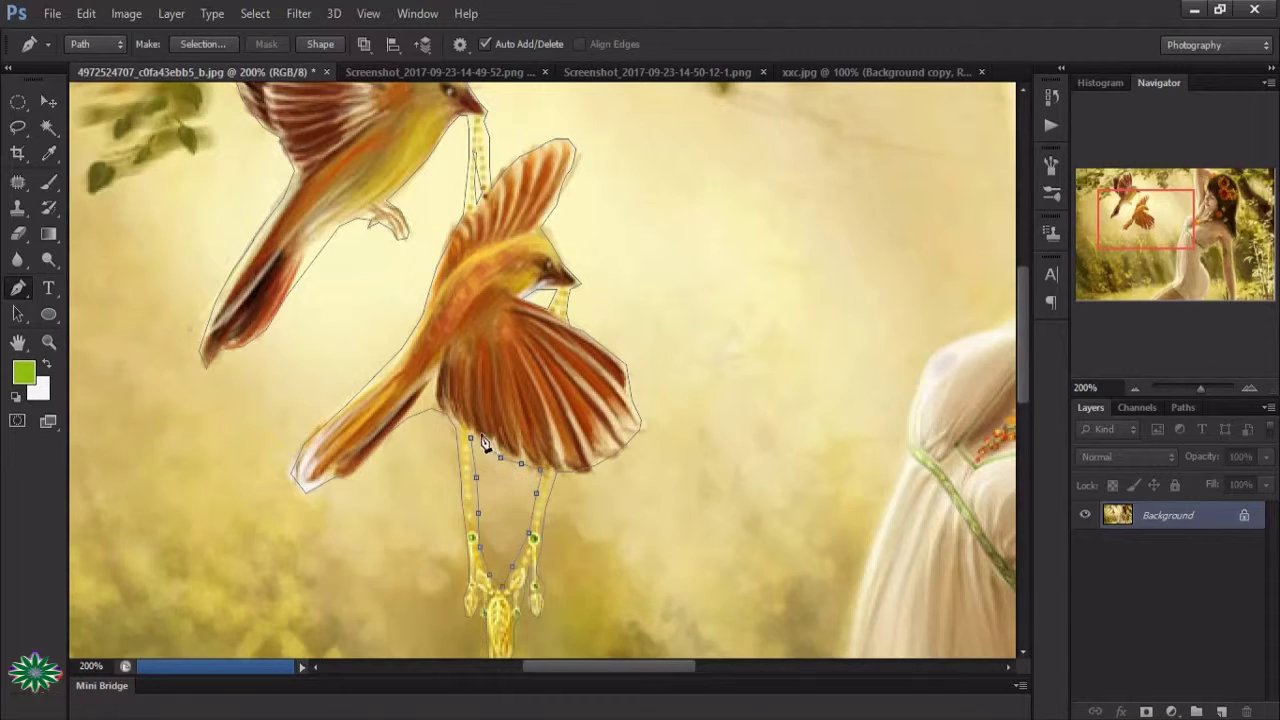
Close the bird path and turn it into a selection with Ctrl+Enter
left_click(473, 444)
key("ctrl+Return")
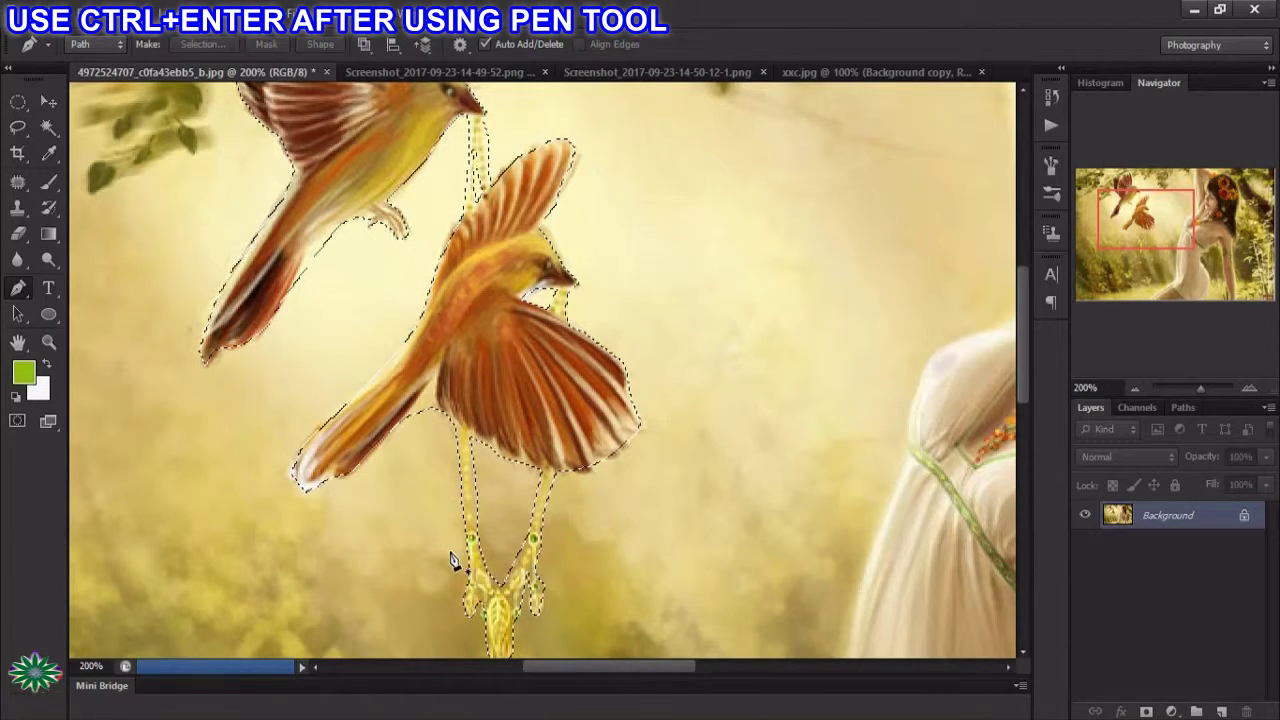
scroll(592, 444, "up", 3)
scroll(592, 444, "up", 3)
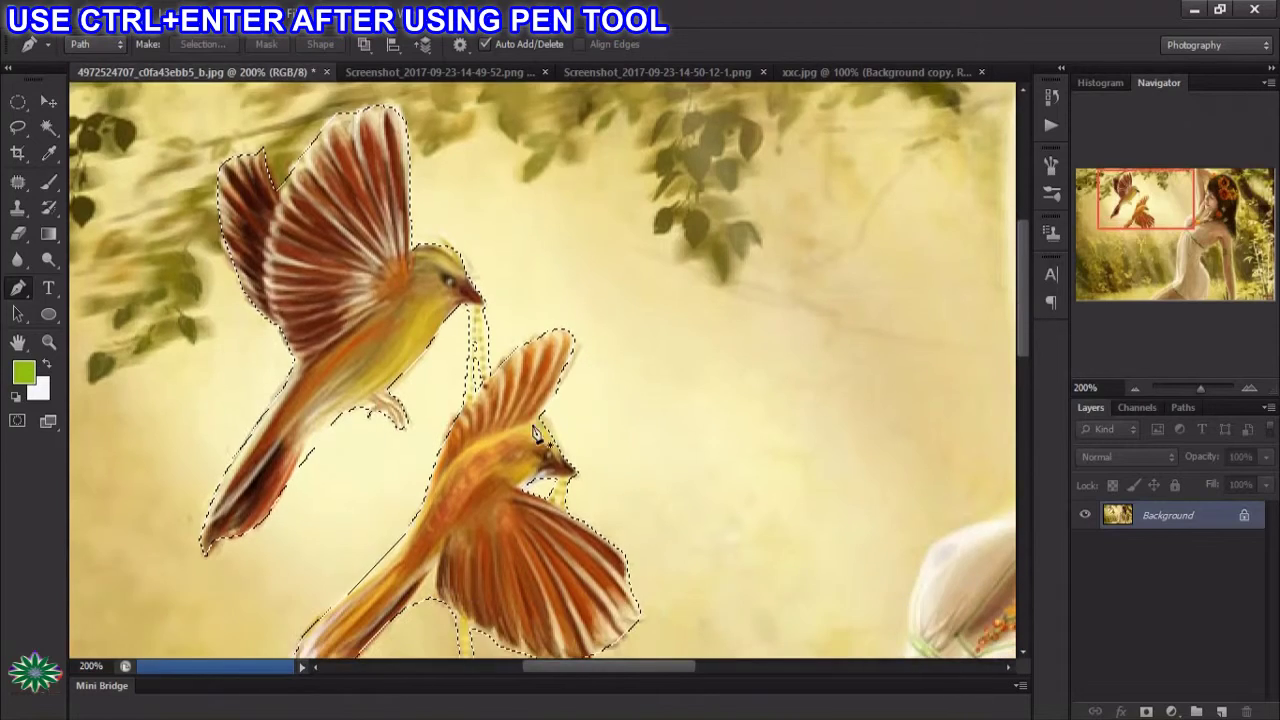
Zoom out with the Zoom tool to see the whole bird painting
left_click(52, 342)
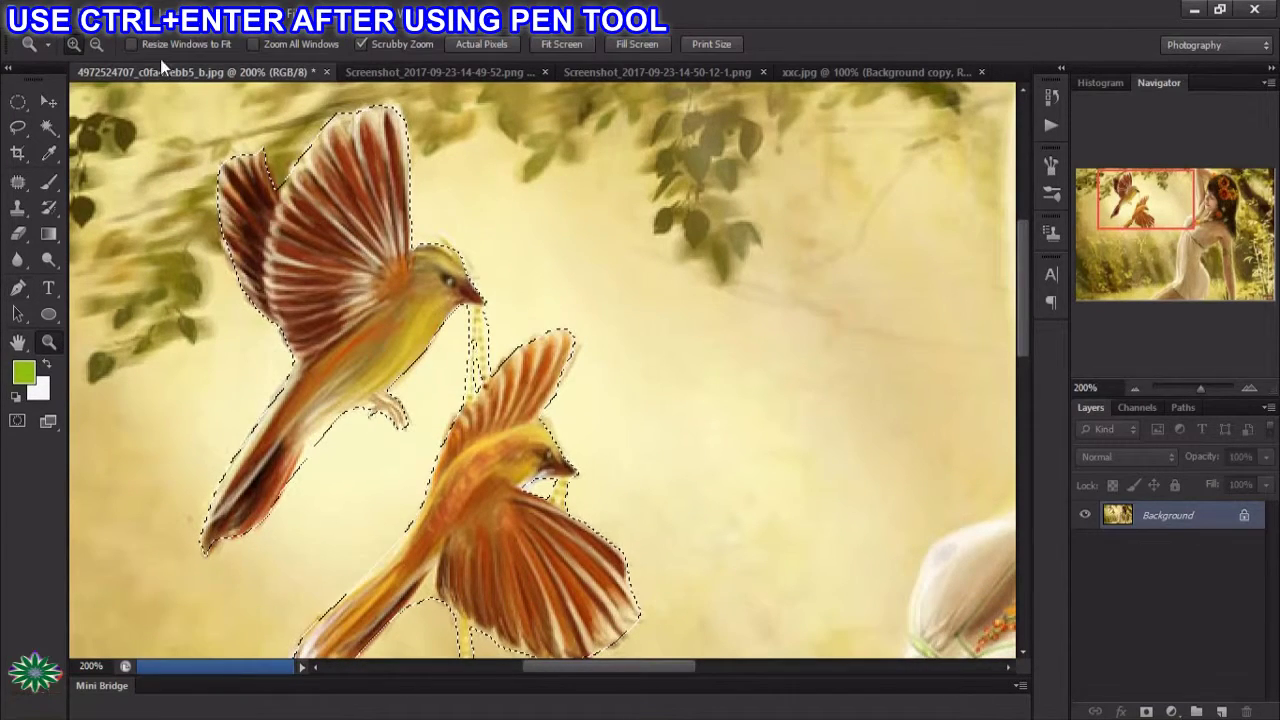
left_click(616, 386, "alt")
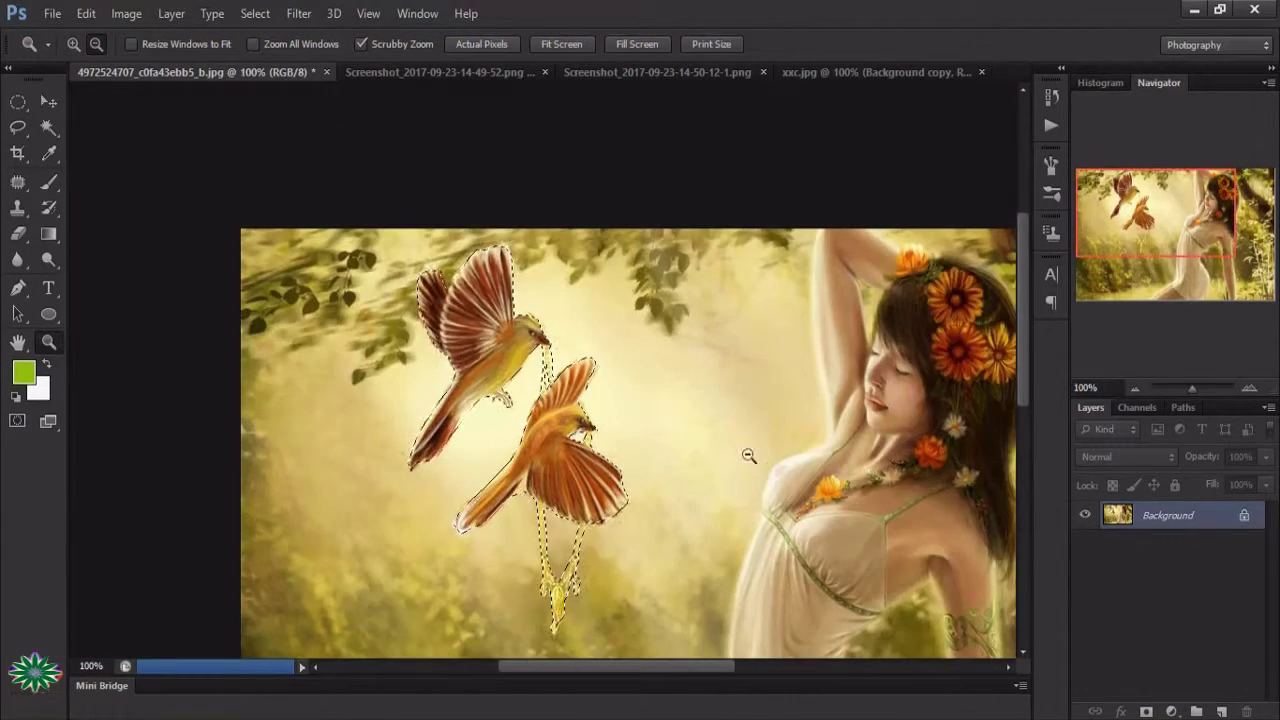
scroll(748, 451, "down", 1)
Drag the selected pink butterfly with the Move tool into the xxc.jpg photo
left_click(844, 72)
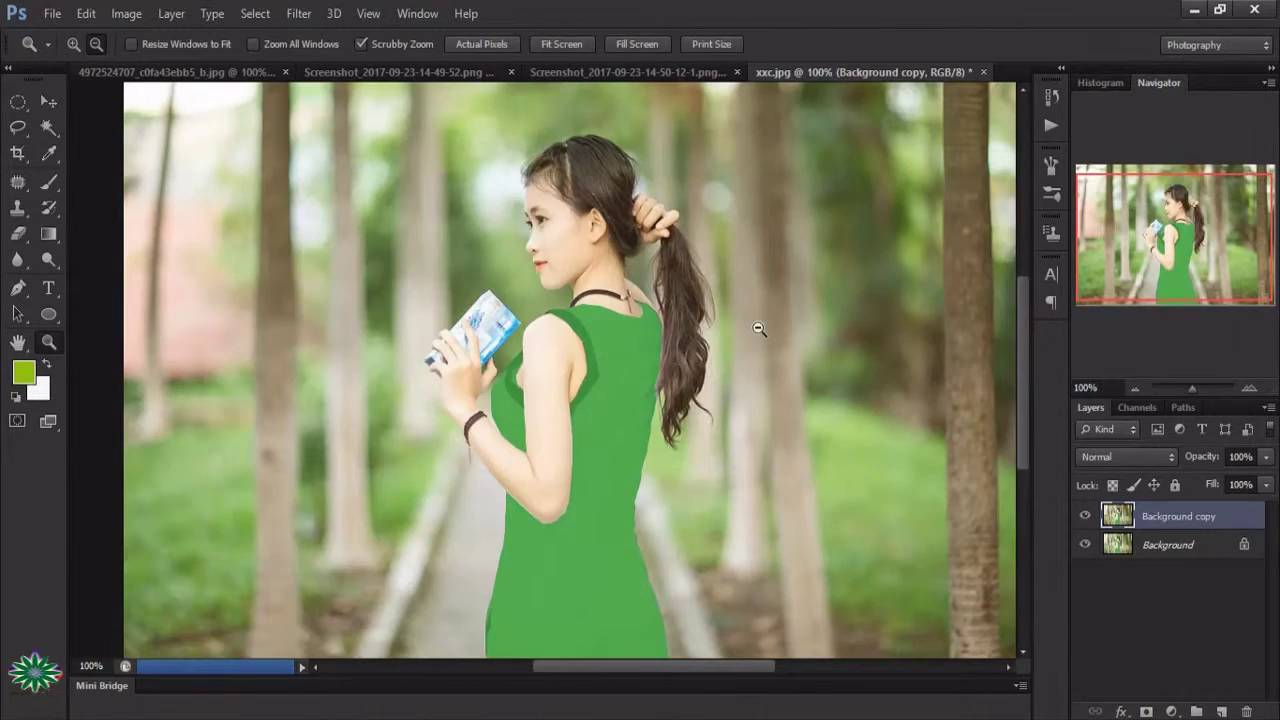
left_click_drag(664, 669, 676, 669)
left_click(628, 72)
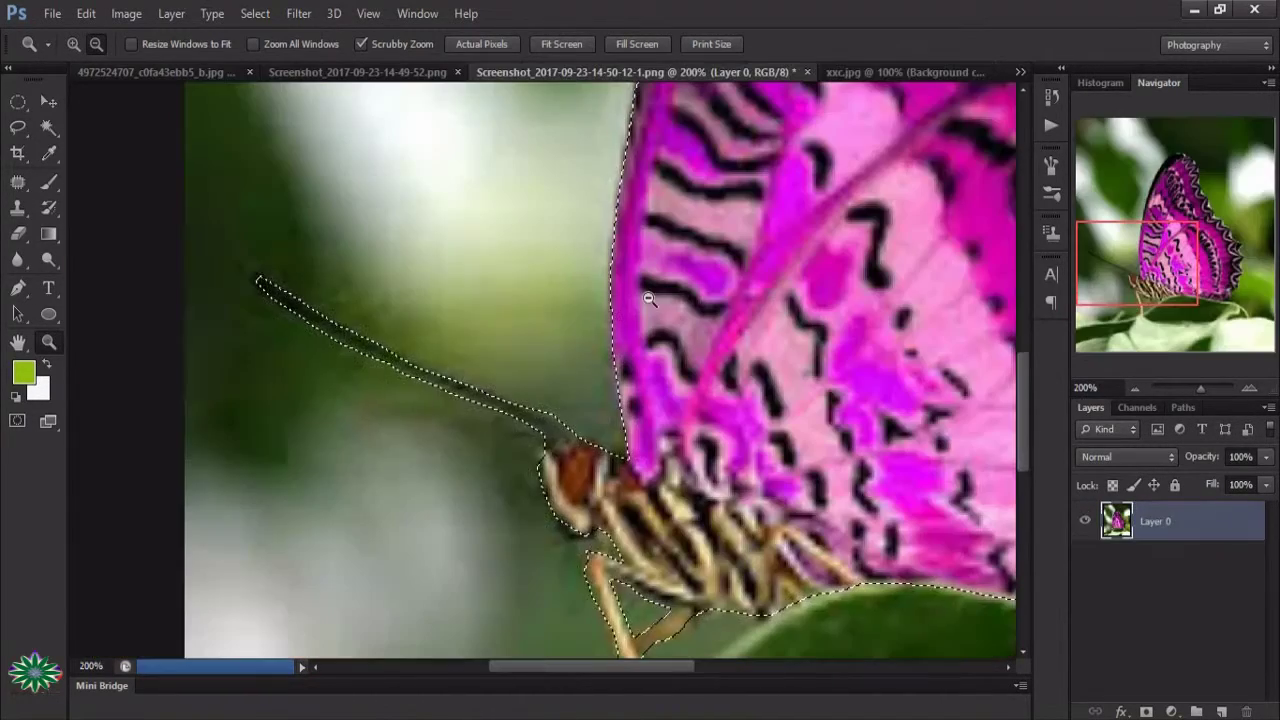
key("ctrl+minus")
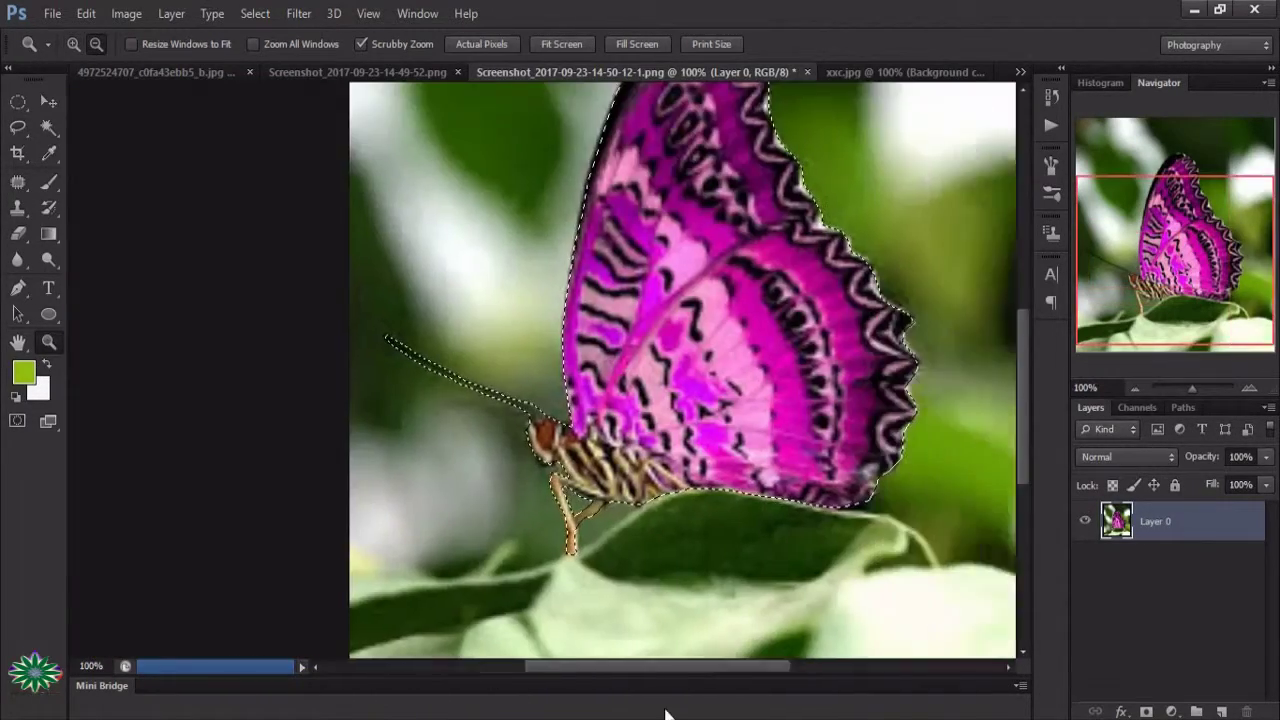
key("ctrl+minus")
key("v")
left_click_drag(632, 316, 560, 300)
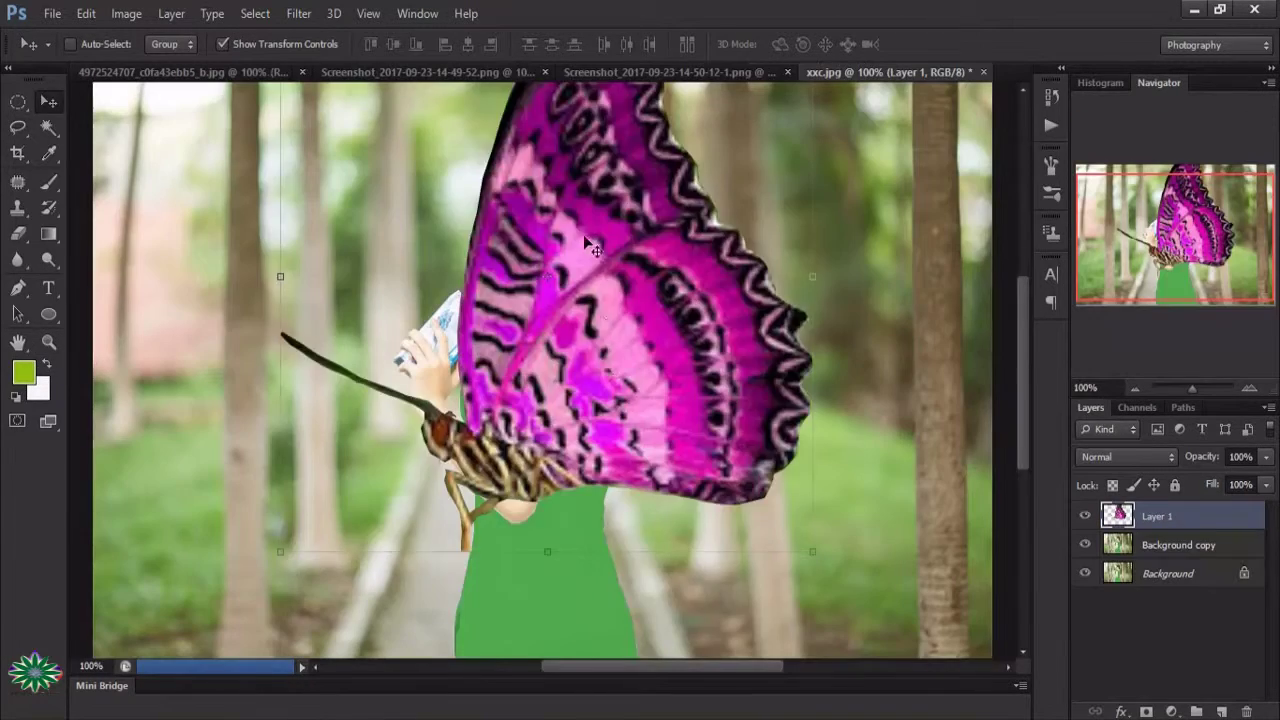
Free-transform the pasted butterfly and shrink it to a small size
key("ctrl+t")
left_click_drag(545, 655, 545, 478)
left_click_drag(278, 334, 637, 334)
left_click_drag(725, 196, 725, 357)
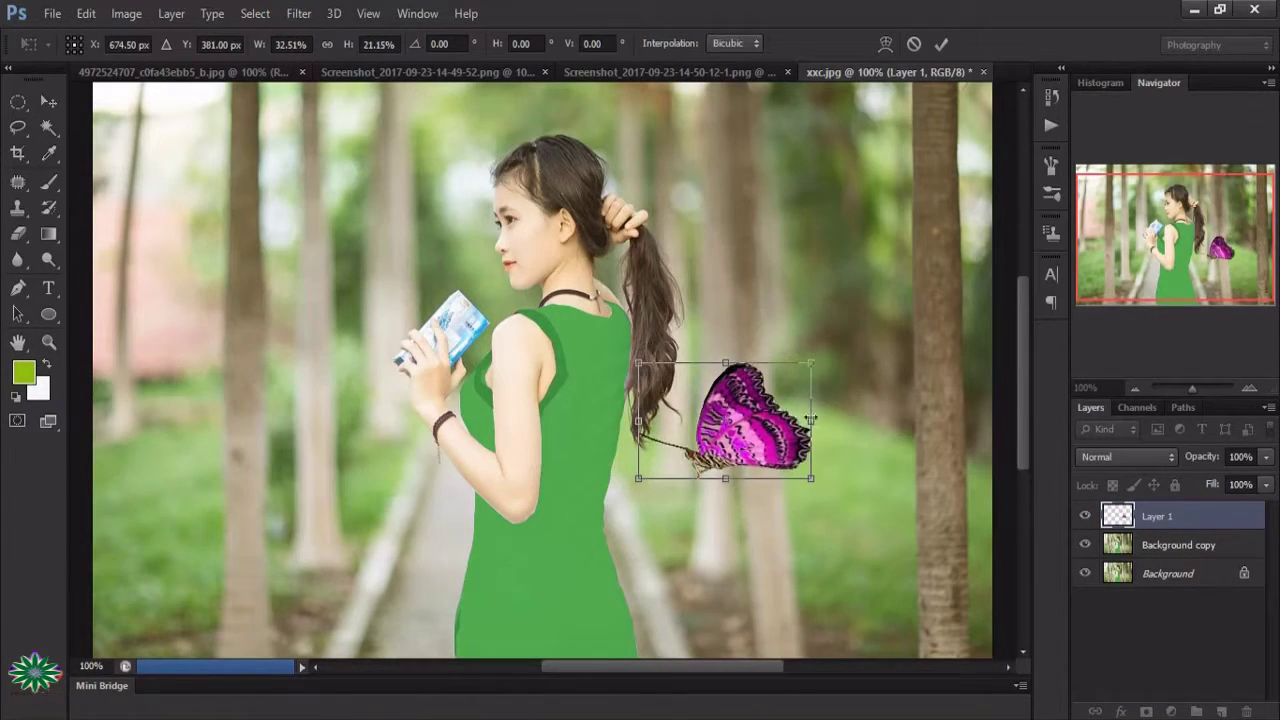
left_click_drag(814, 414, 730, 414)
left_click_drag(683, 358, 689, 417)
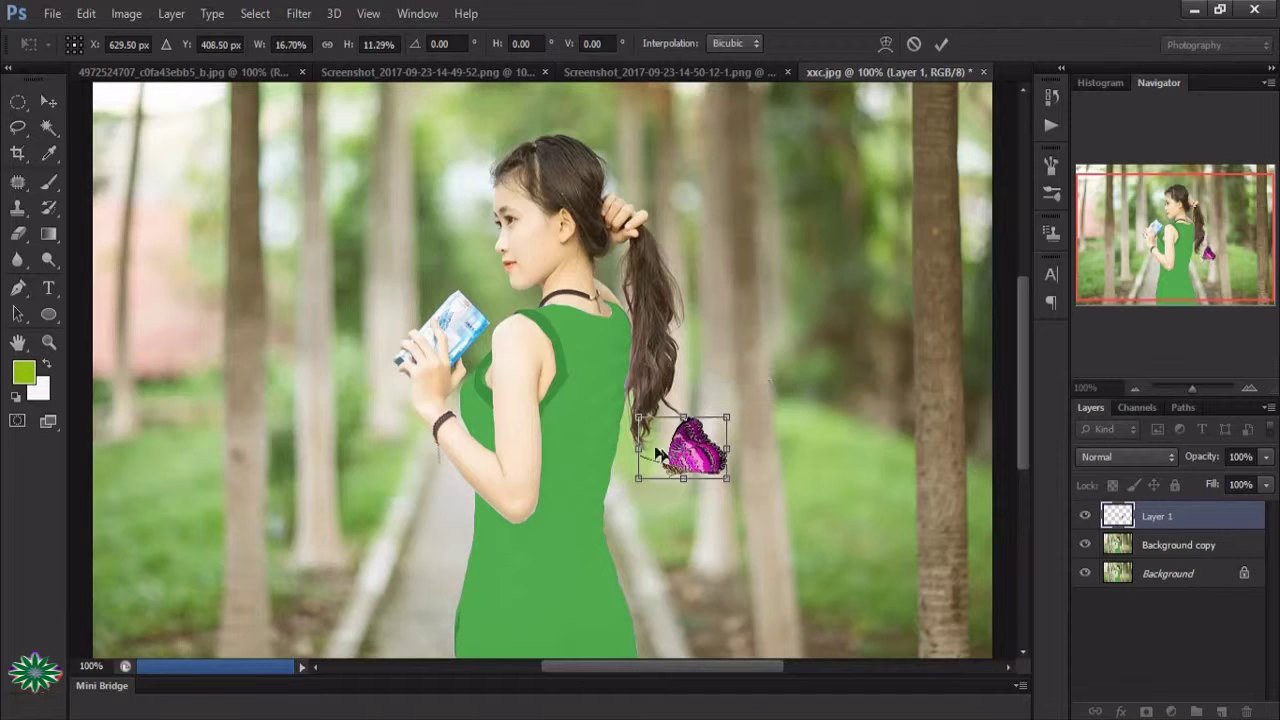
Rotate the butterfly to a gentle tilt, place it on the girl's head, and commit
left_click_drag(617, 440, 618, 422)
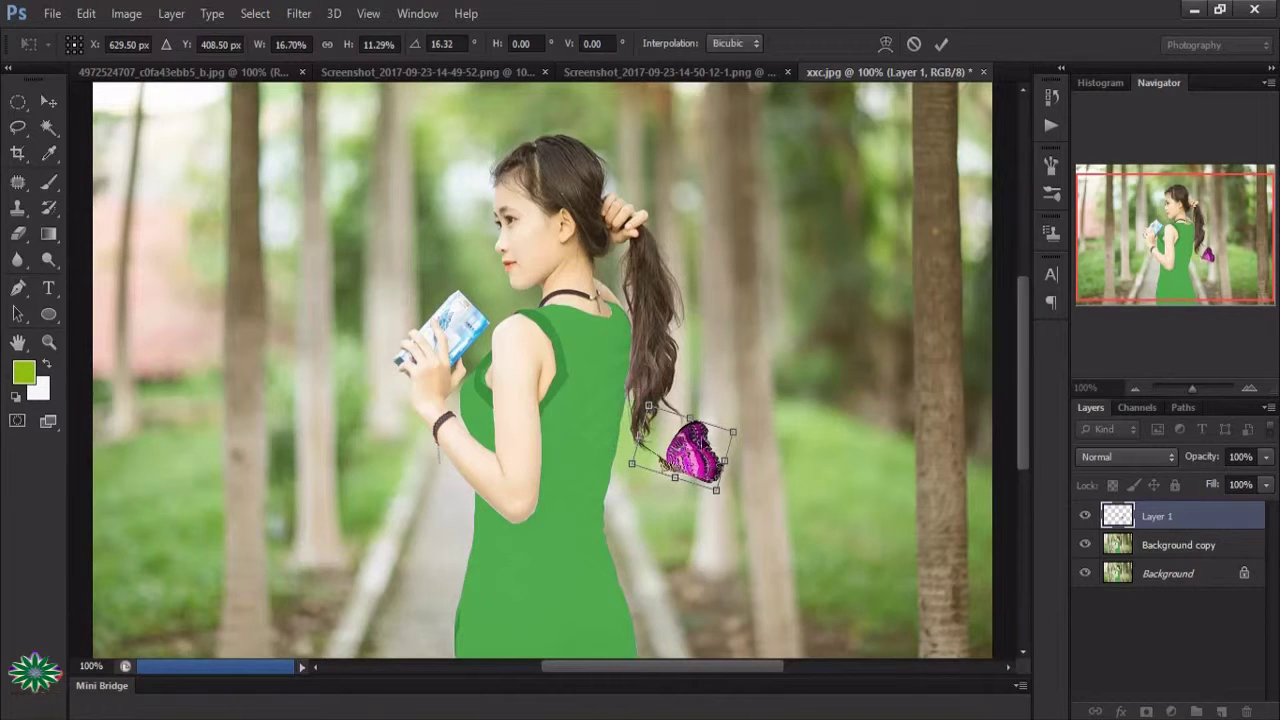
mouse_move(700, 412)
left_mouse_down()
mouse_move(575, 182)
mouse_move(560, 106)
left_mouse_up()
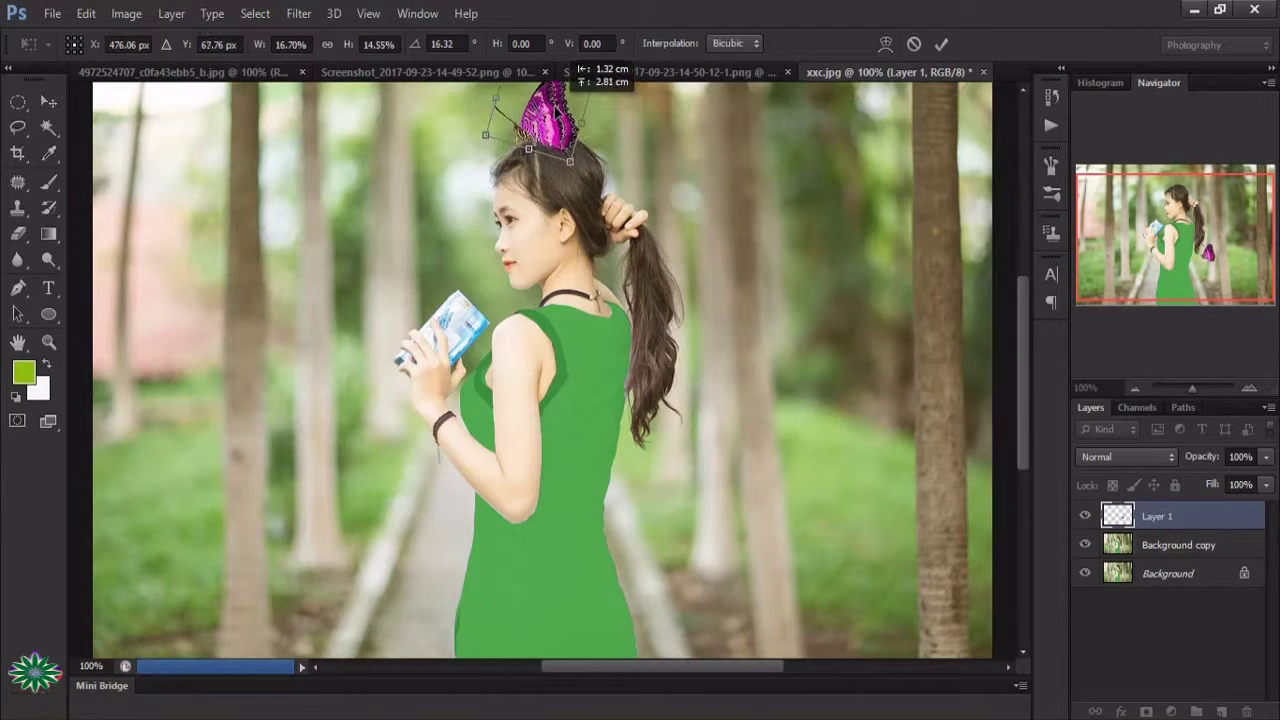
left_click_drag(472, 108, 469, 122)
scroll(848, 245, "up", 2)
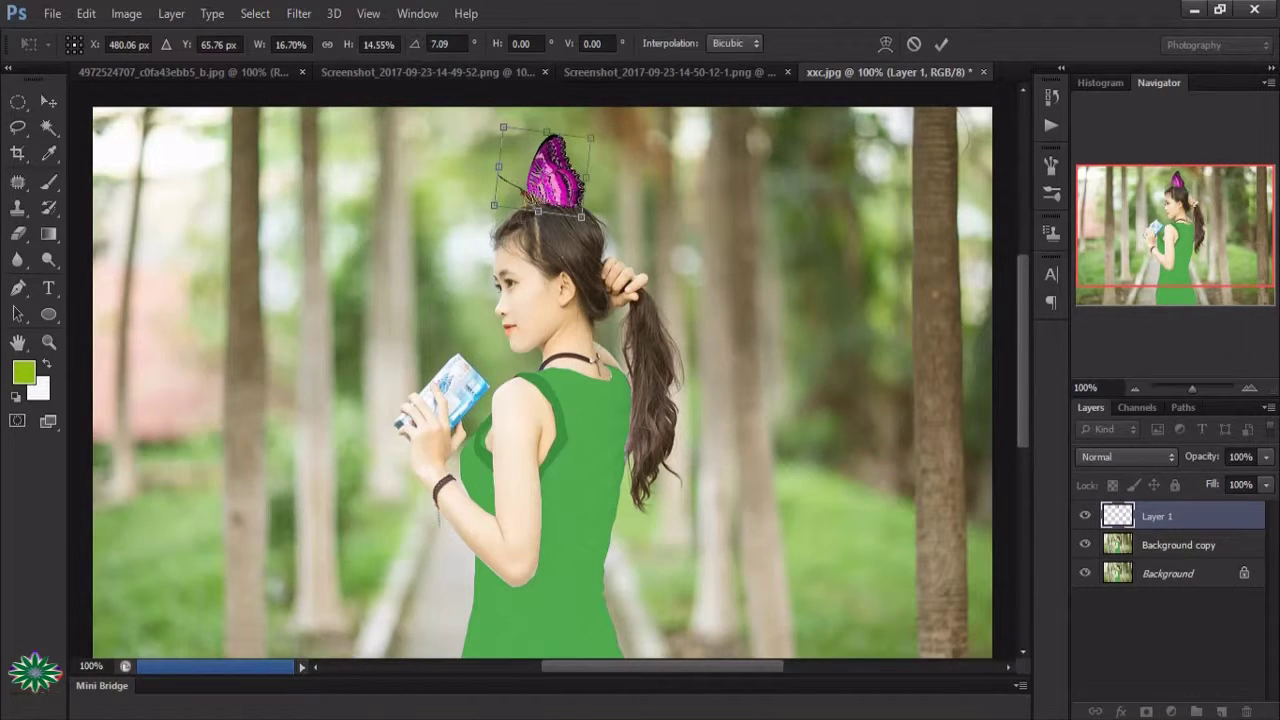
left_click(940, 45)
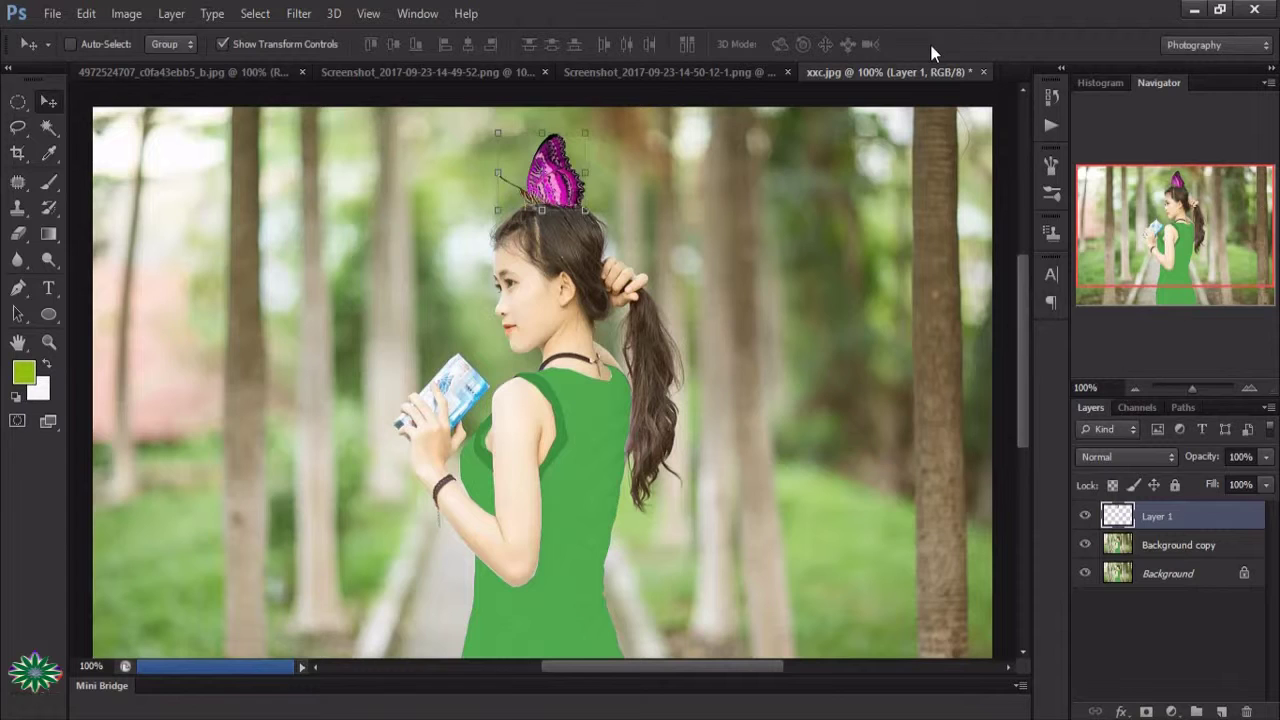
In Hue/Saturation, shift the Greens range hue to about -37 and adjust its saturation
left_click(126, 15)
mouse_move(154, 64)
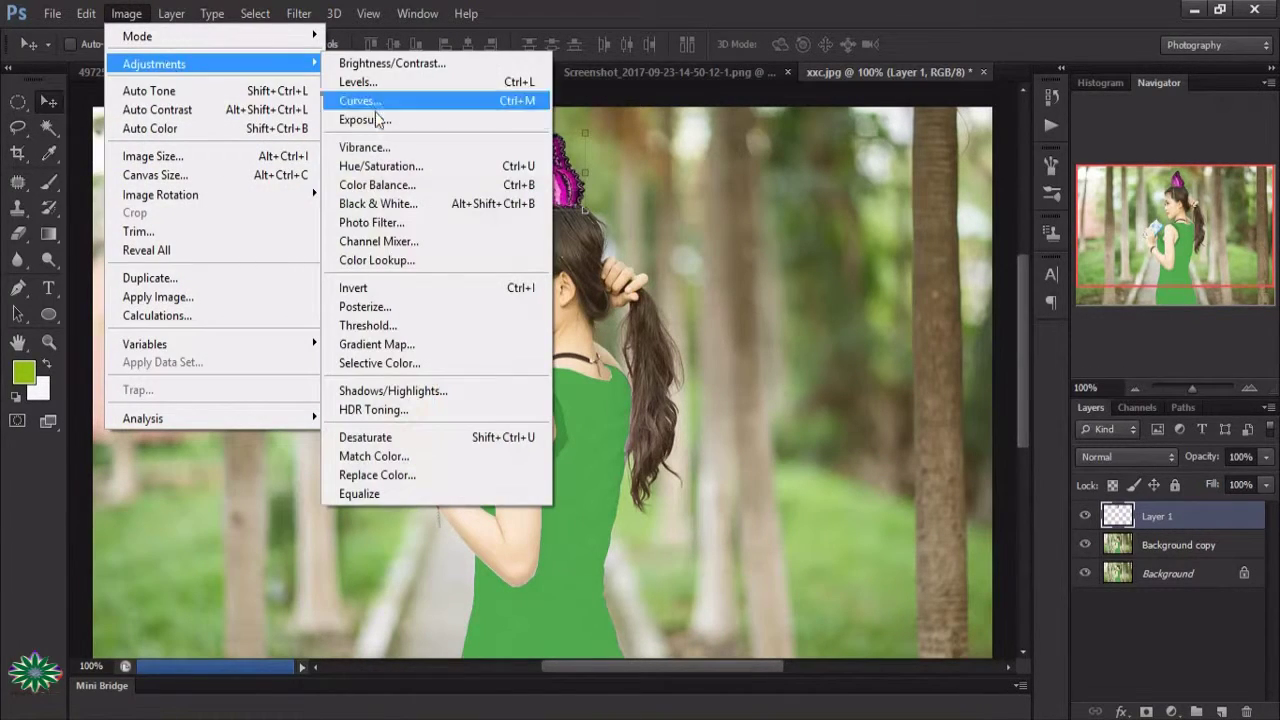
left_click(400, 166)
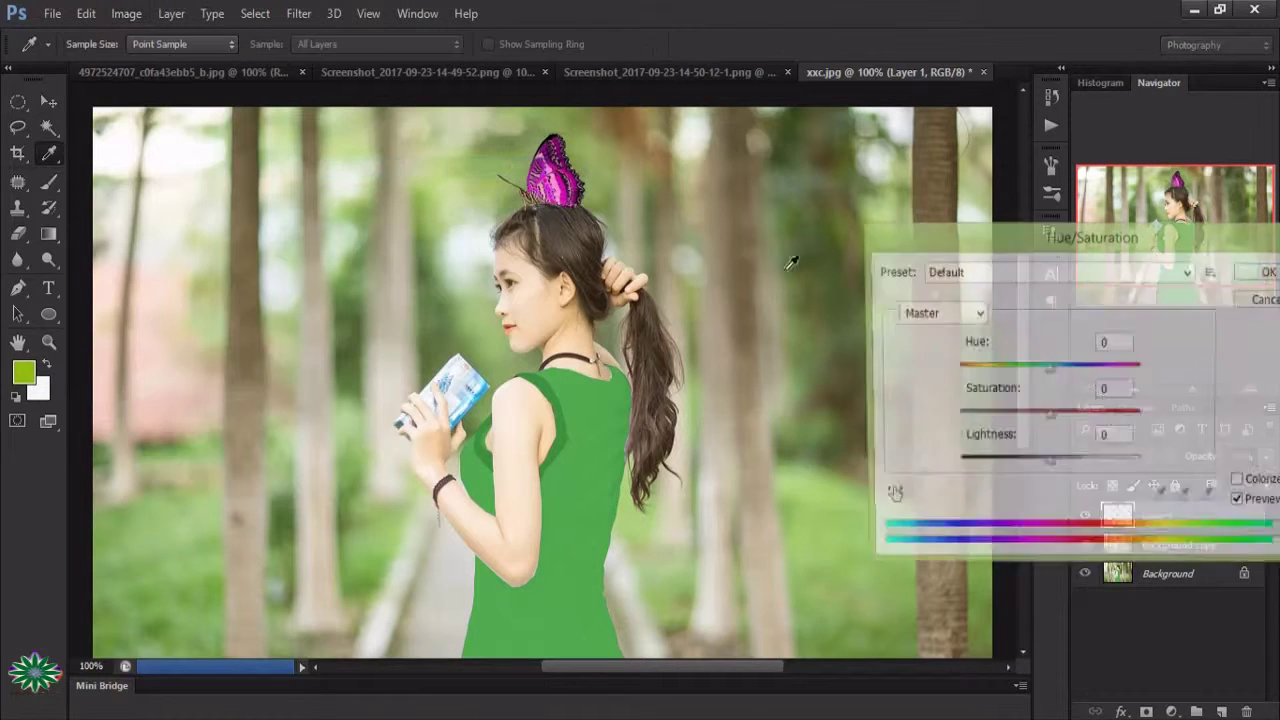
left_click_drag(1048, 369, 1017, 369)
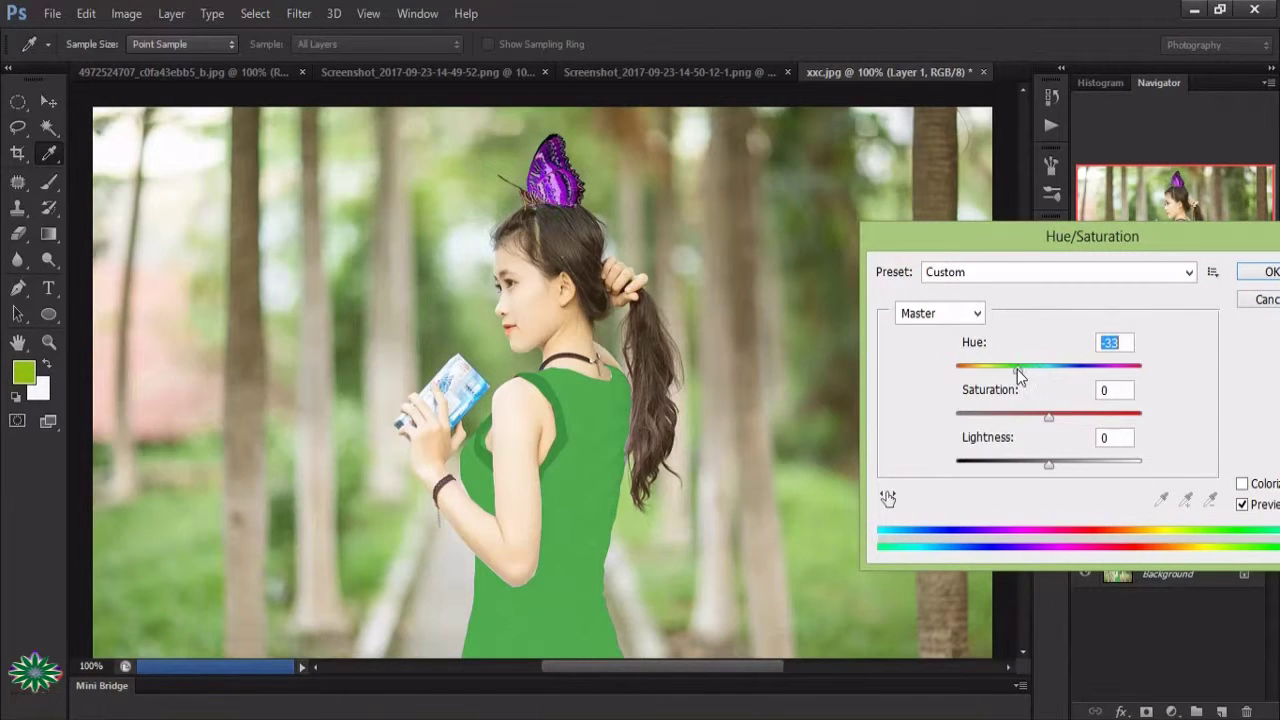
left_click(985, 315)
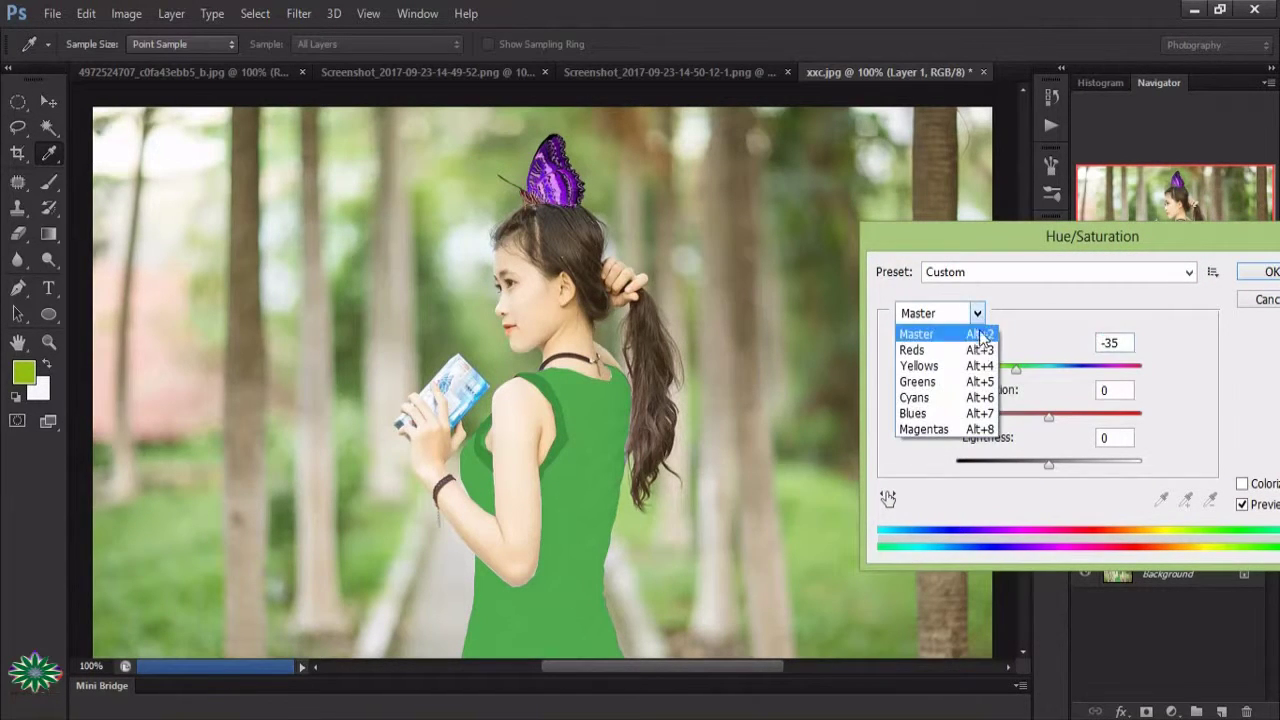
left_click(978, 386)
left_click_drag(1048, 370, 1018, 369)
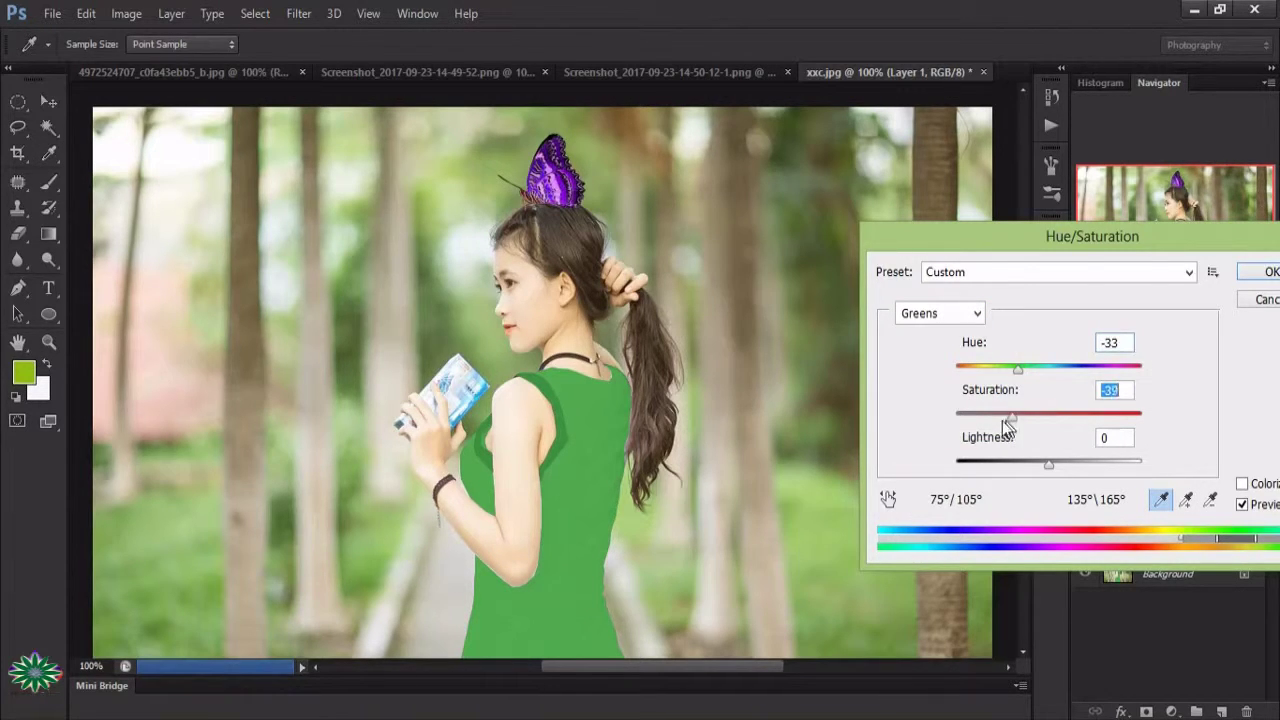
mouse_move(1046, 416)
left_mouse_down()
mouse_move(1145, 429)
mouse_move(1030, 425)
mouse_move(1052, 464)
left_mouse_up()
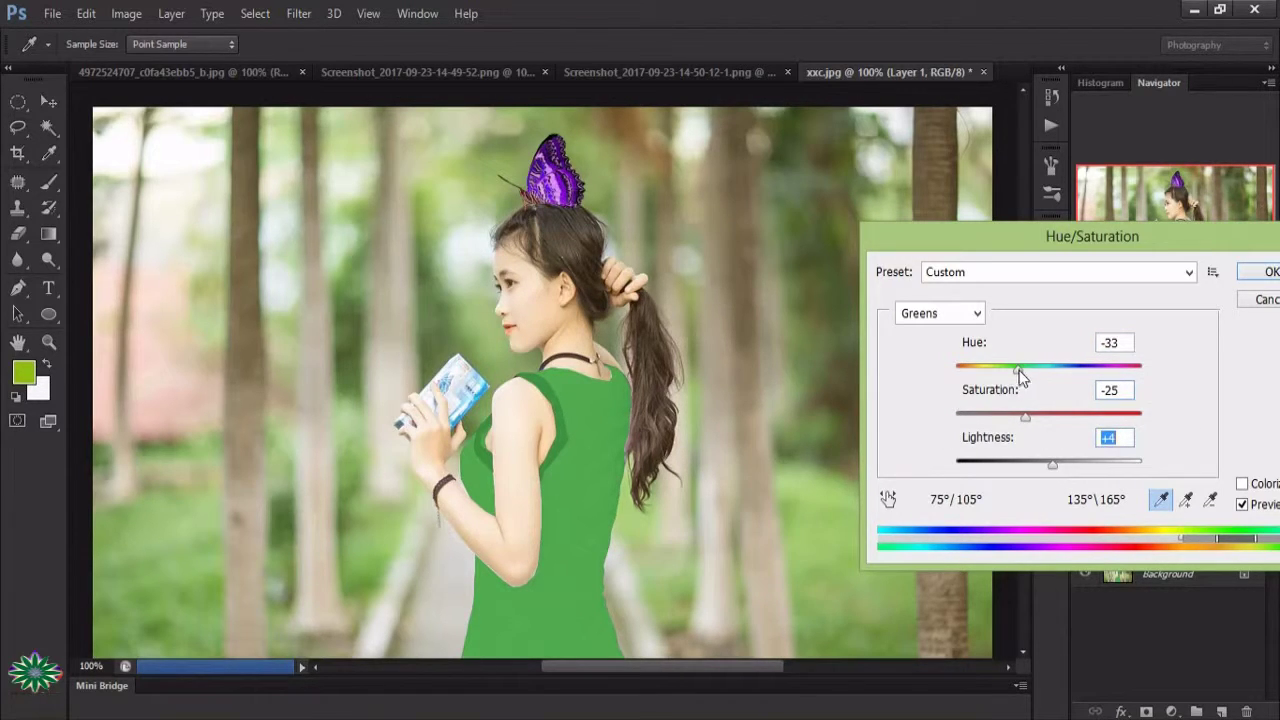
left_click_drag(1020, 375, 1015, 380)
Set the Master hue to +153 and saturation to -24, turning the butterfly green
left_click(979, 315)
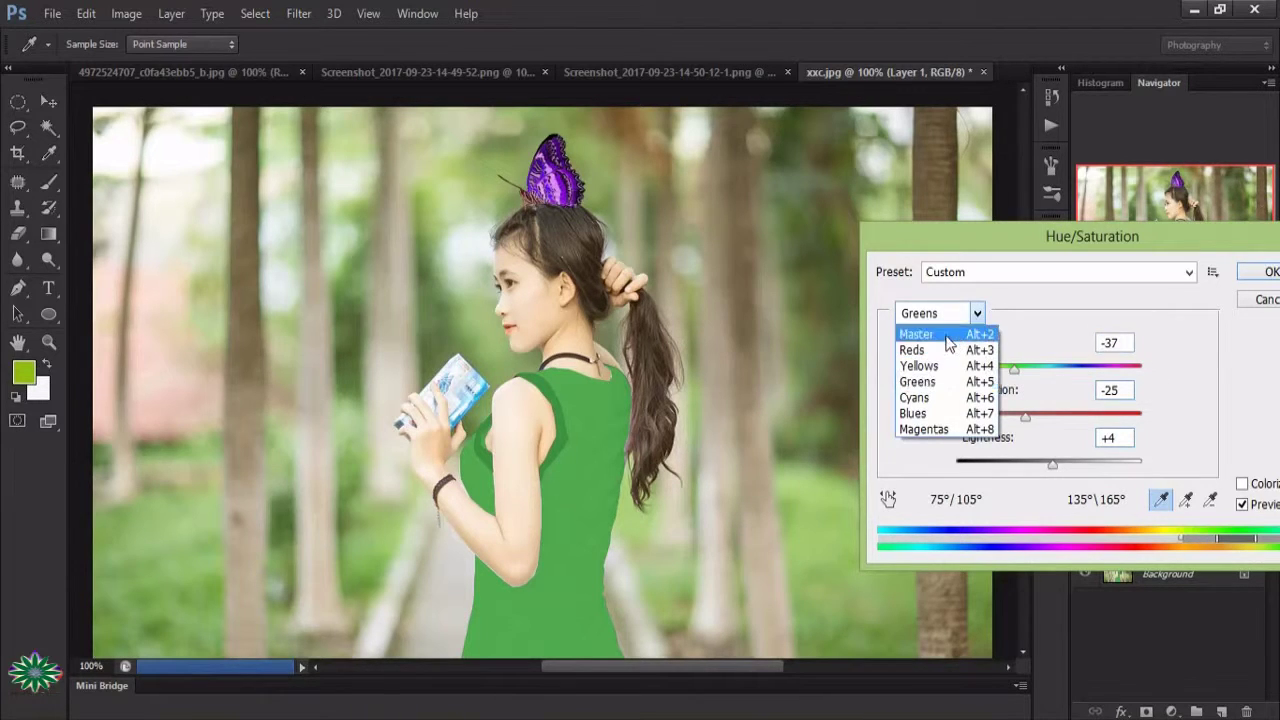
left_click(955, 334)
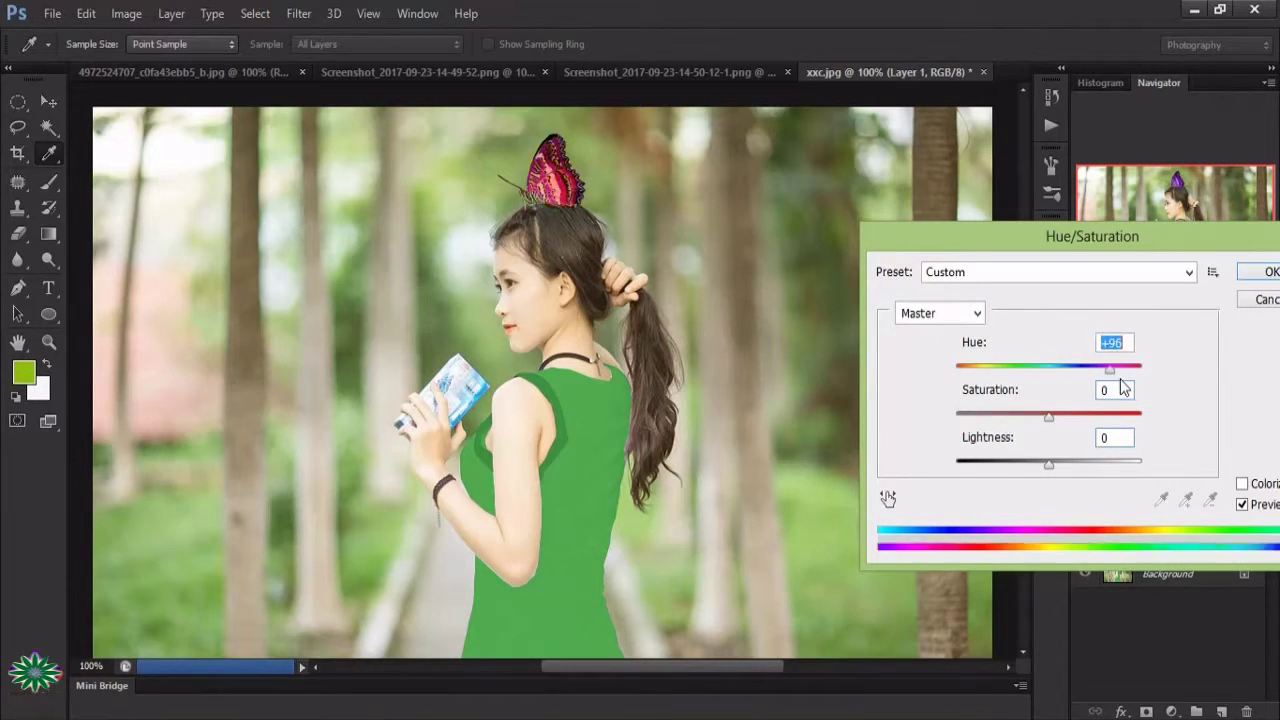
mouse_move(1020, 378)
left_mouse_down()
mouse_move(1102, 372)
mouse_move(1135, 397)
left_mouse_up()
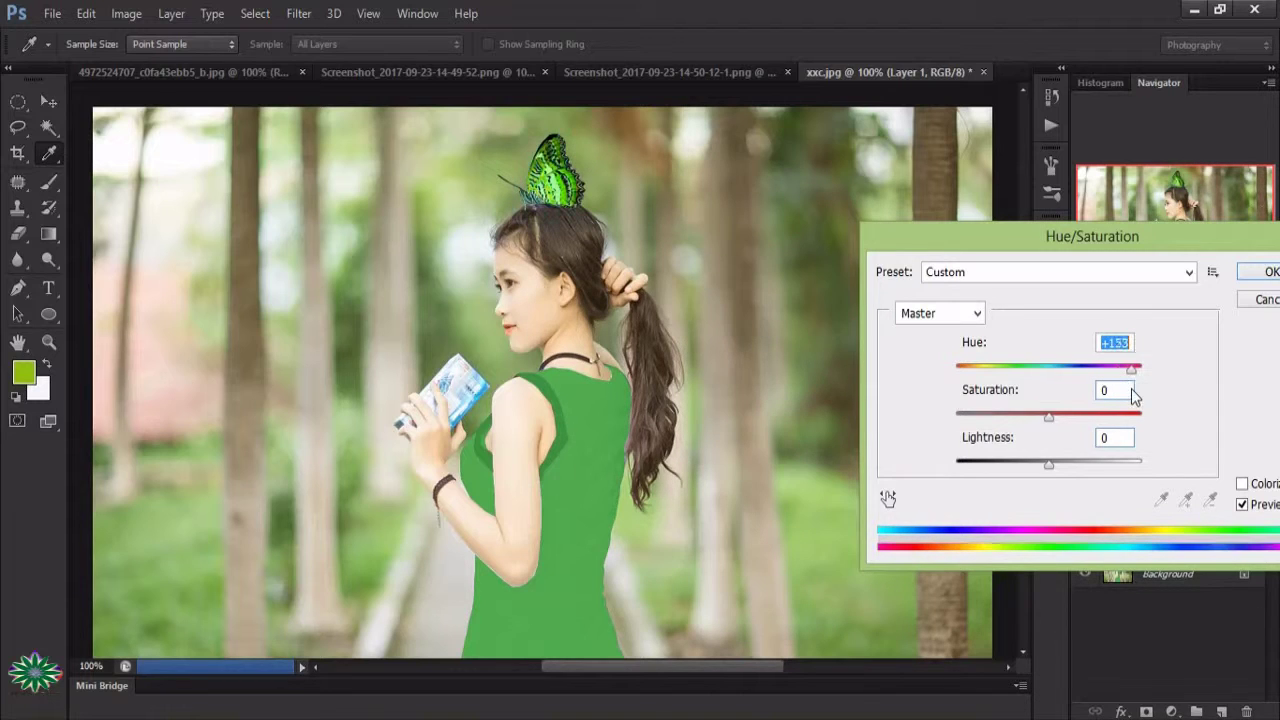
mouse_move(1047, 418)
left_mouse_down()
mouse_move(1012, 420)
mouse_move(1027, 427)
left_mouse_up()
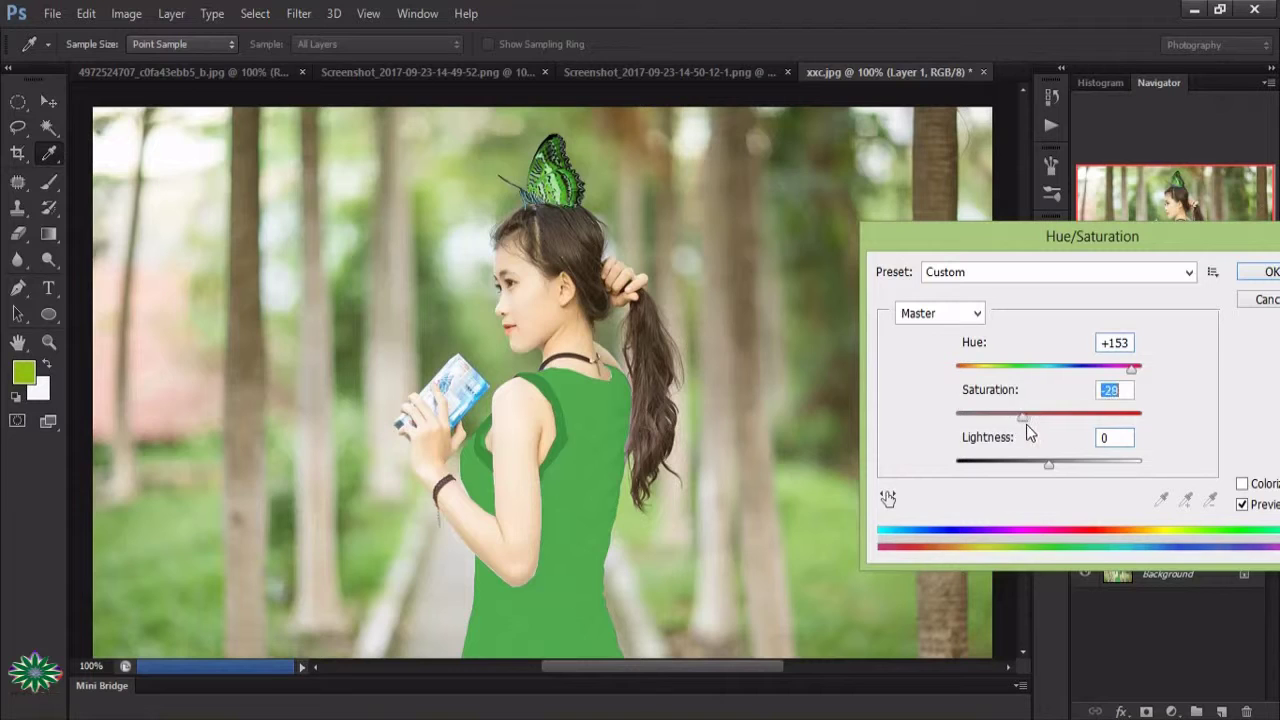
left_click(1262, 271)
key("v")
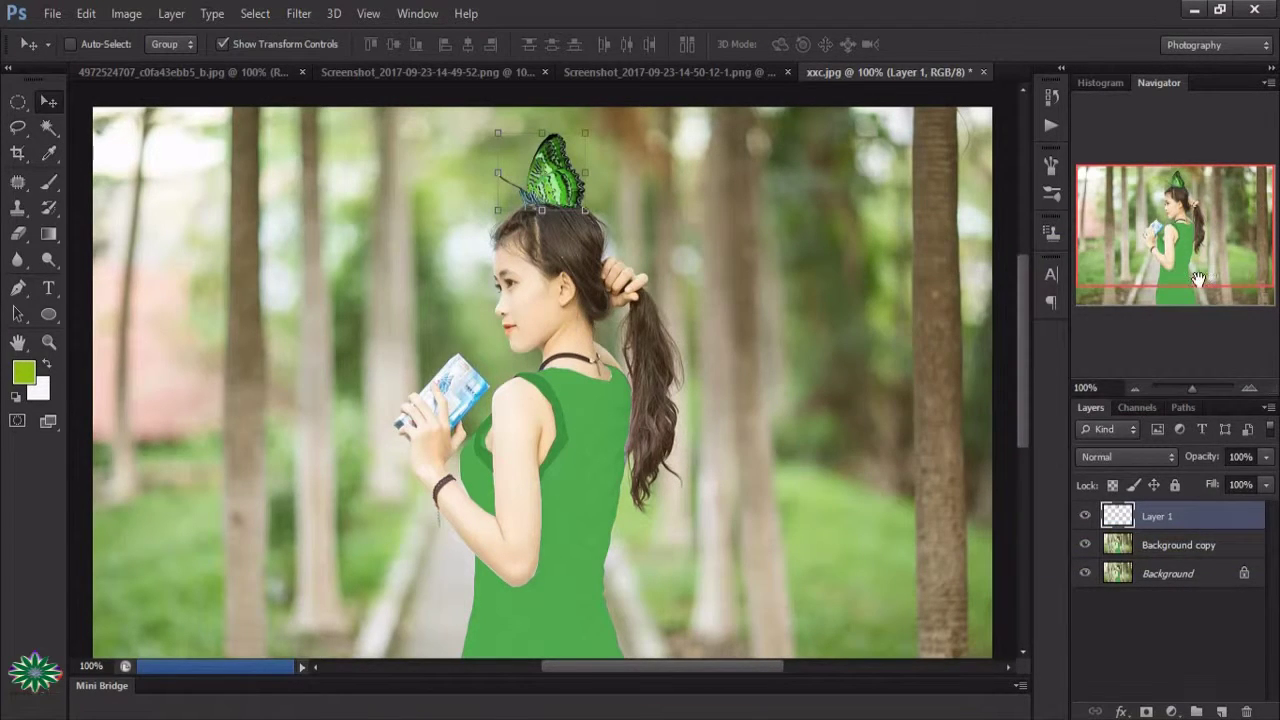
Balance the butterfly's midtones to -27, +33, +16, then bring up the birds-and-flower-girl image
left_click(122, 20)
mouse_move(154, 64)
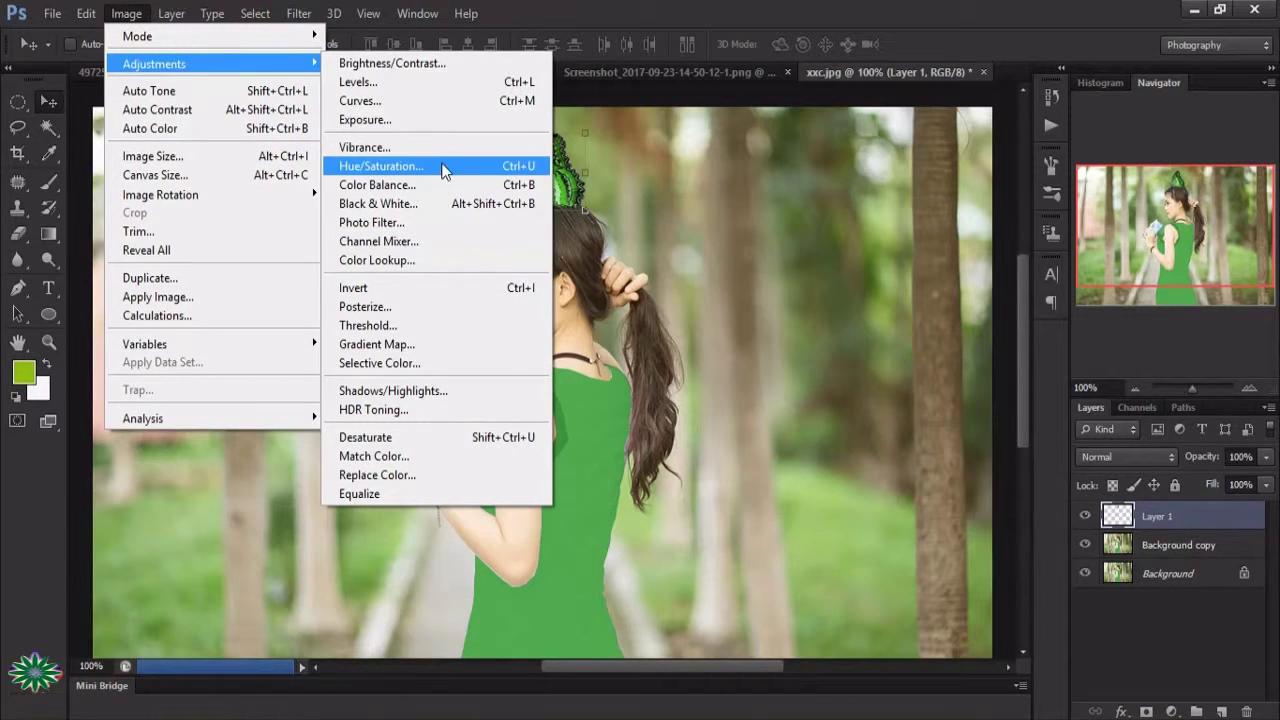
left_click(448, 187)
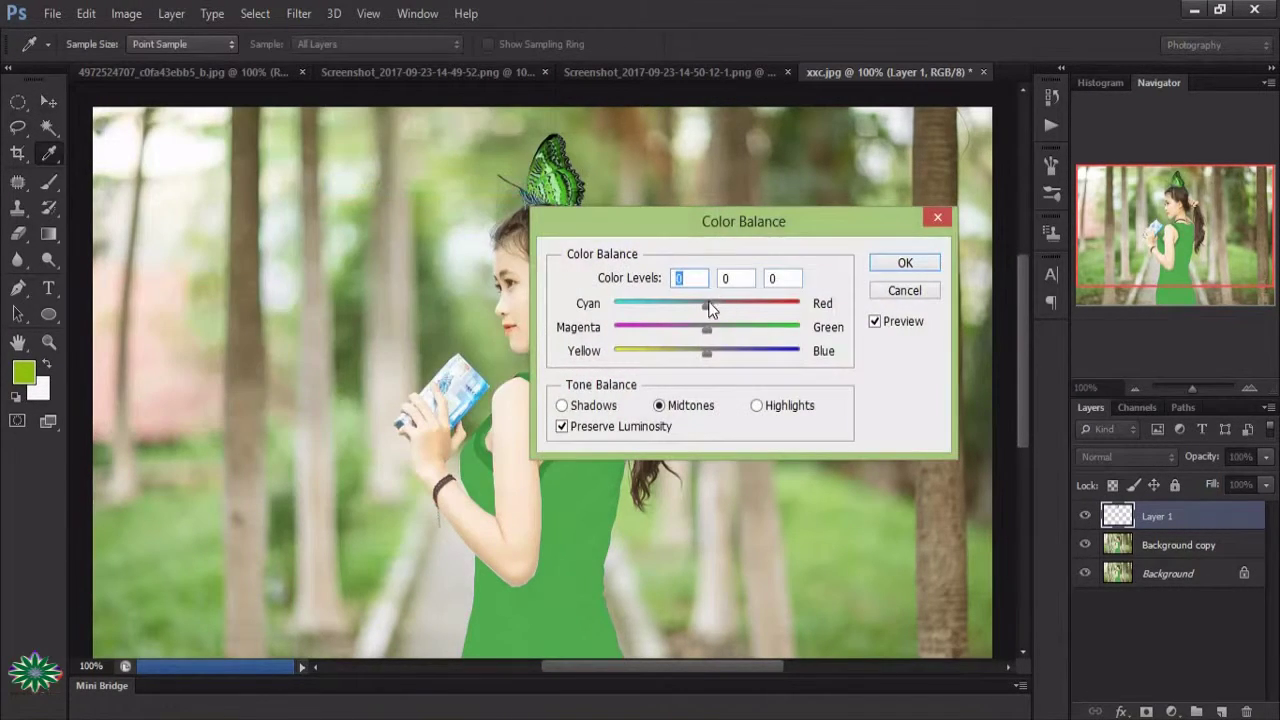
left_click_drag(743, 236, 774, 277)
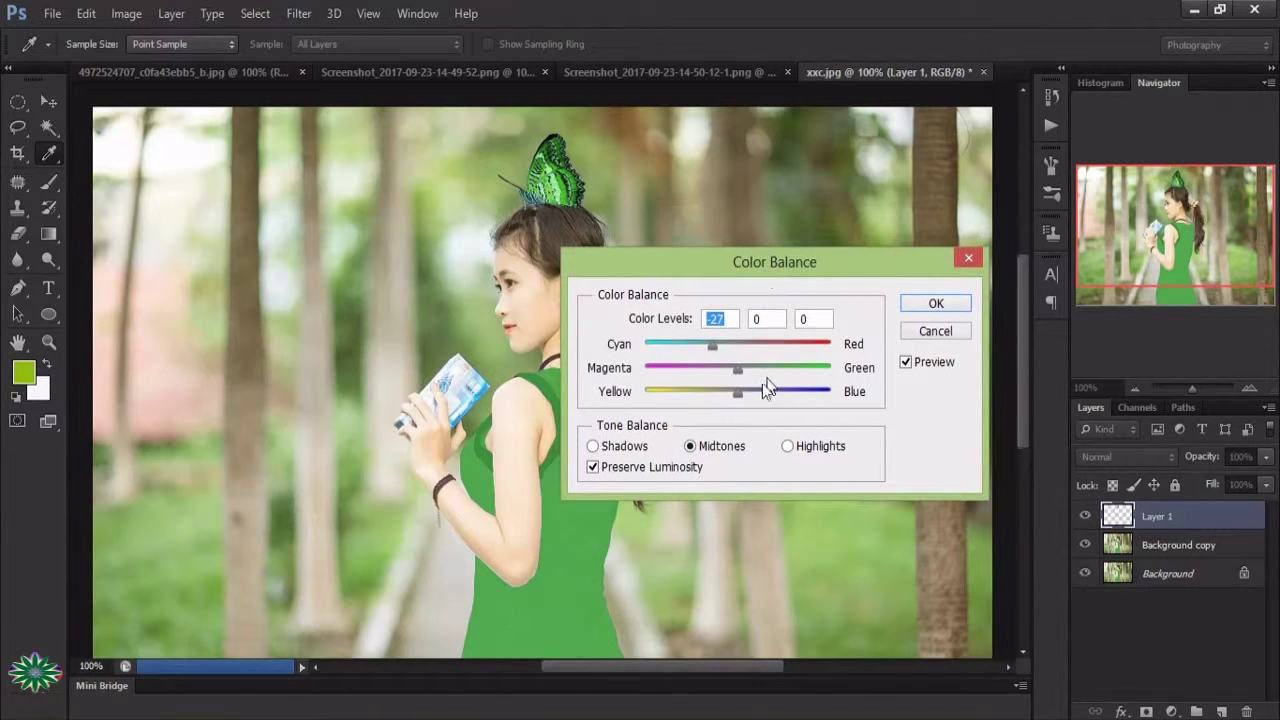
left_click_drag(736, 371, 770, 386)
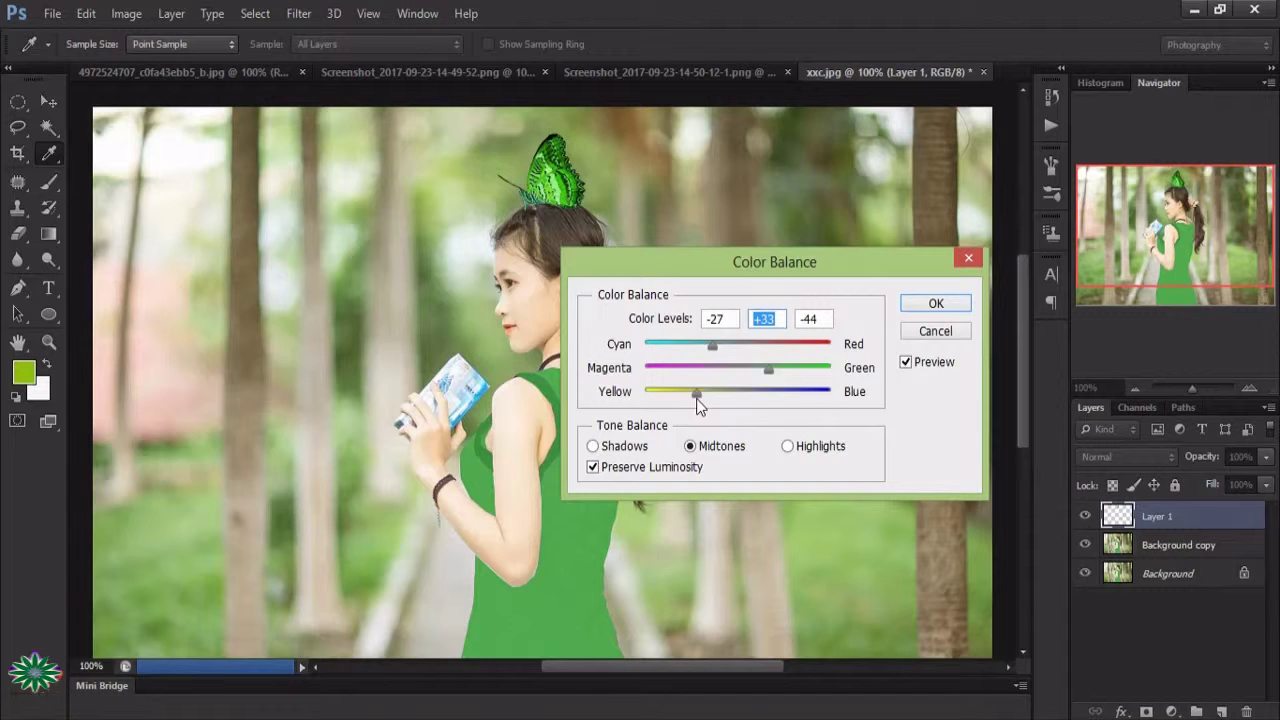
left_click_drag(726, 410, 752, 420)
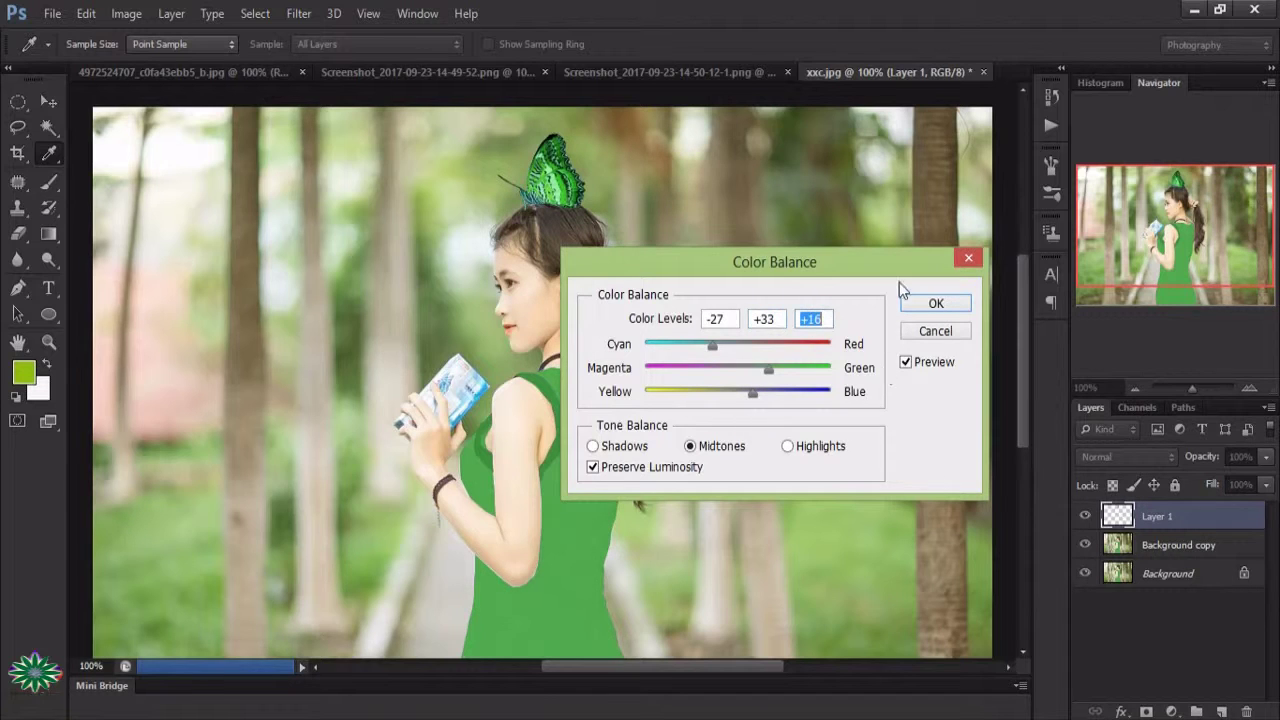
left_click(935, 303)
key("v")
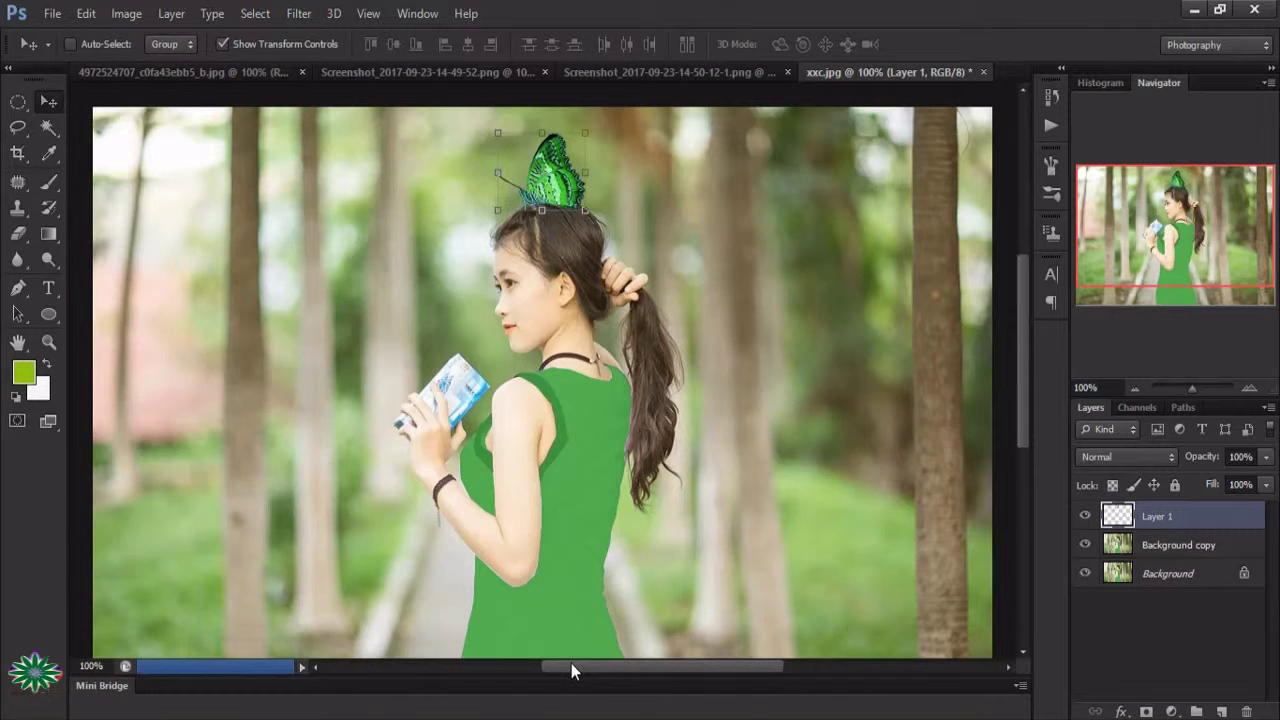
mouse_move(571, 668)
left_mouse_down()
mouse_move(500, 674)
mouse_move(571, 712)
left_mouse_up()
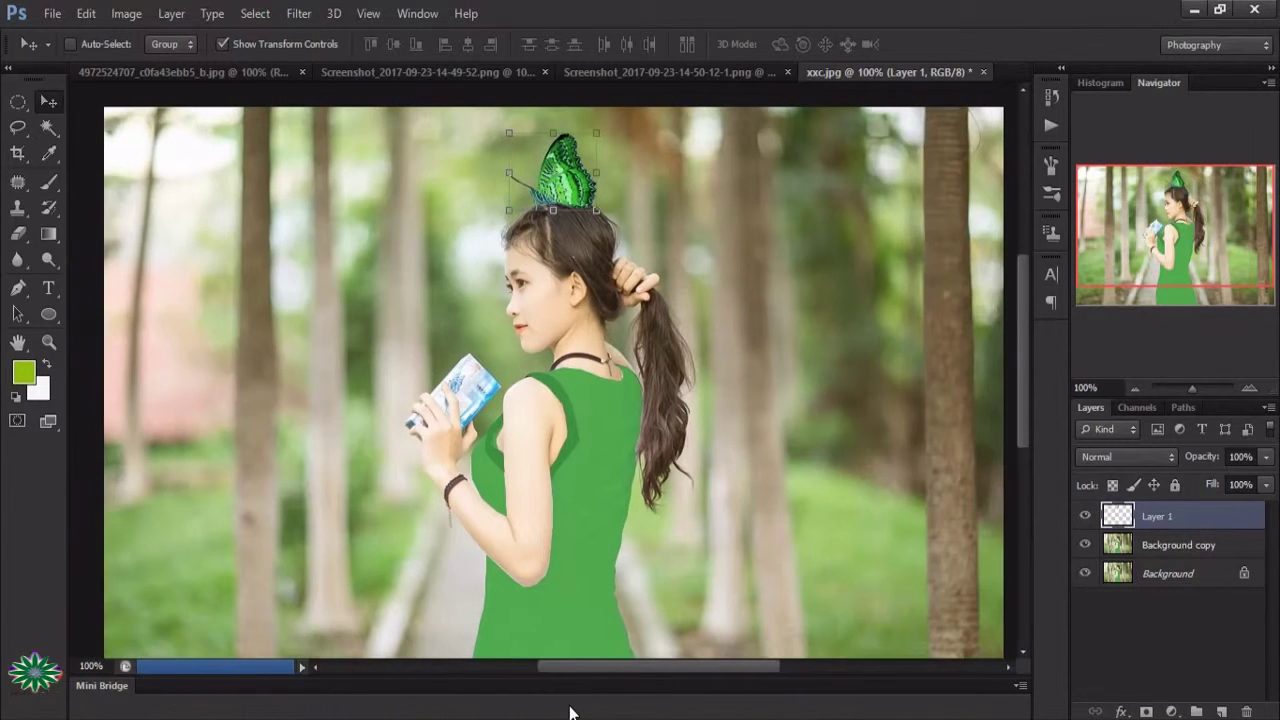
left_click(221, 77)
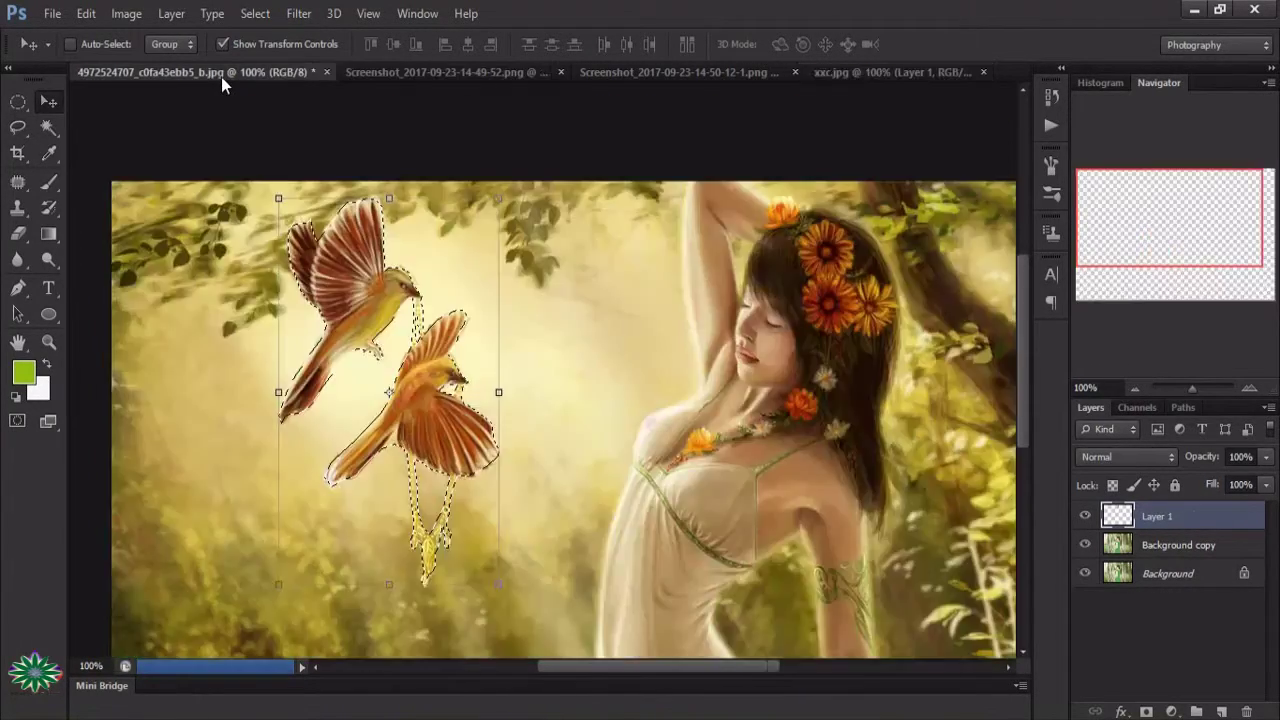
Drag the orange butterfly into xxc.jpg, shrink and rotate it 76.98°, and place it near the left trees
left_click(370, 70)
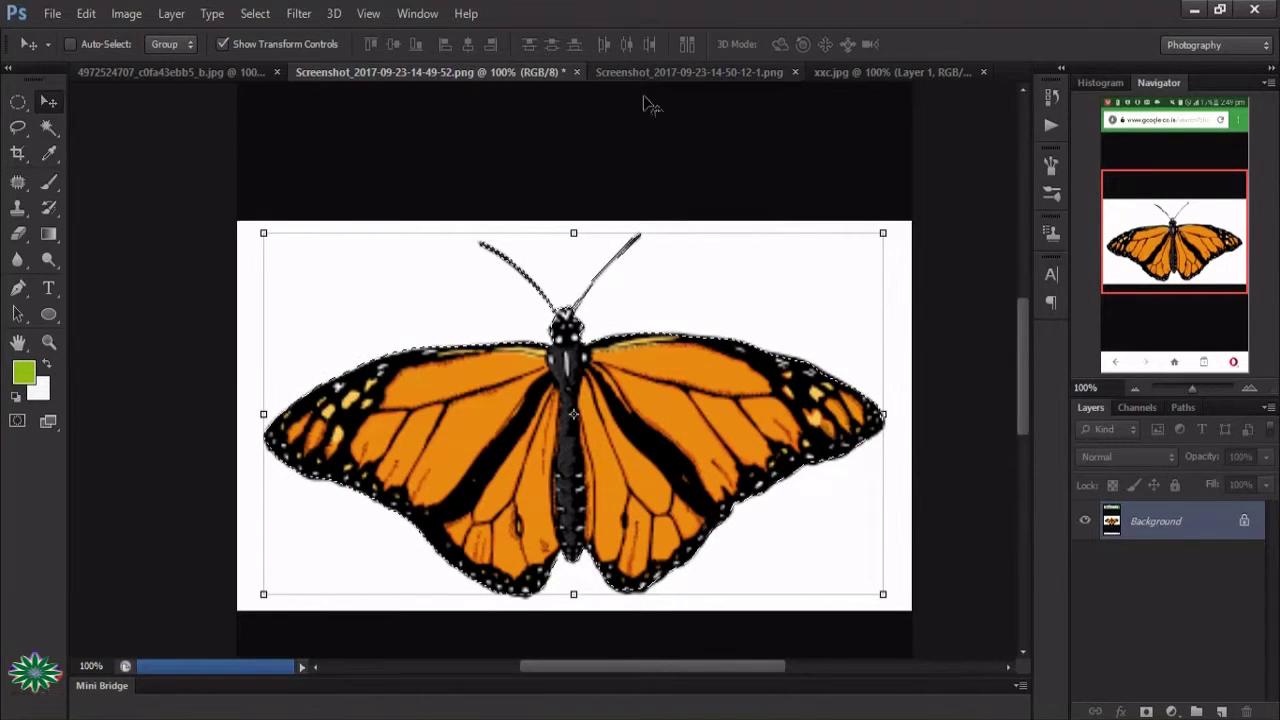
mouse_move(670, 415)
left_mouse_down()
mouse_move(826, 136)
mouse_move(480, 330)
left_mouse_up()
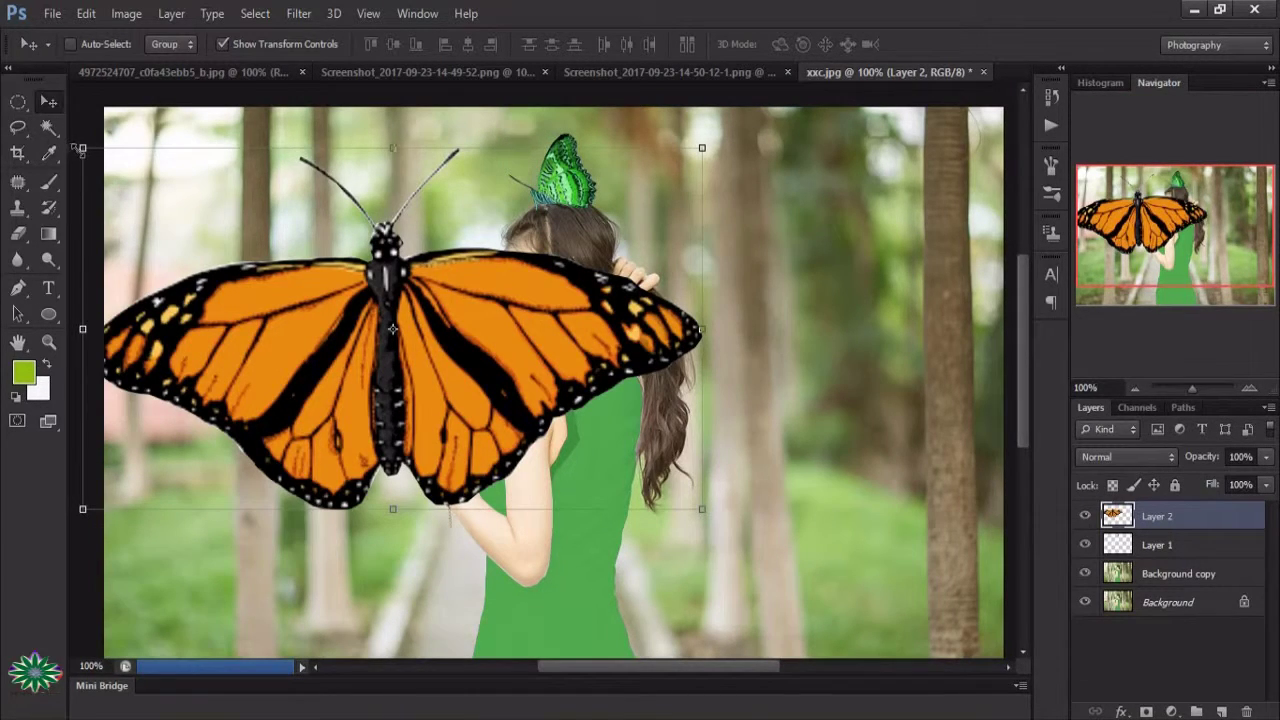
mouse_move(82, 148)
left_mouse_down()
mouse_move(566, 421)
mouse_move(578, 408)
mouse_move(610, 460)
mouse_move(628, 300)
left_mouse_up()
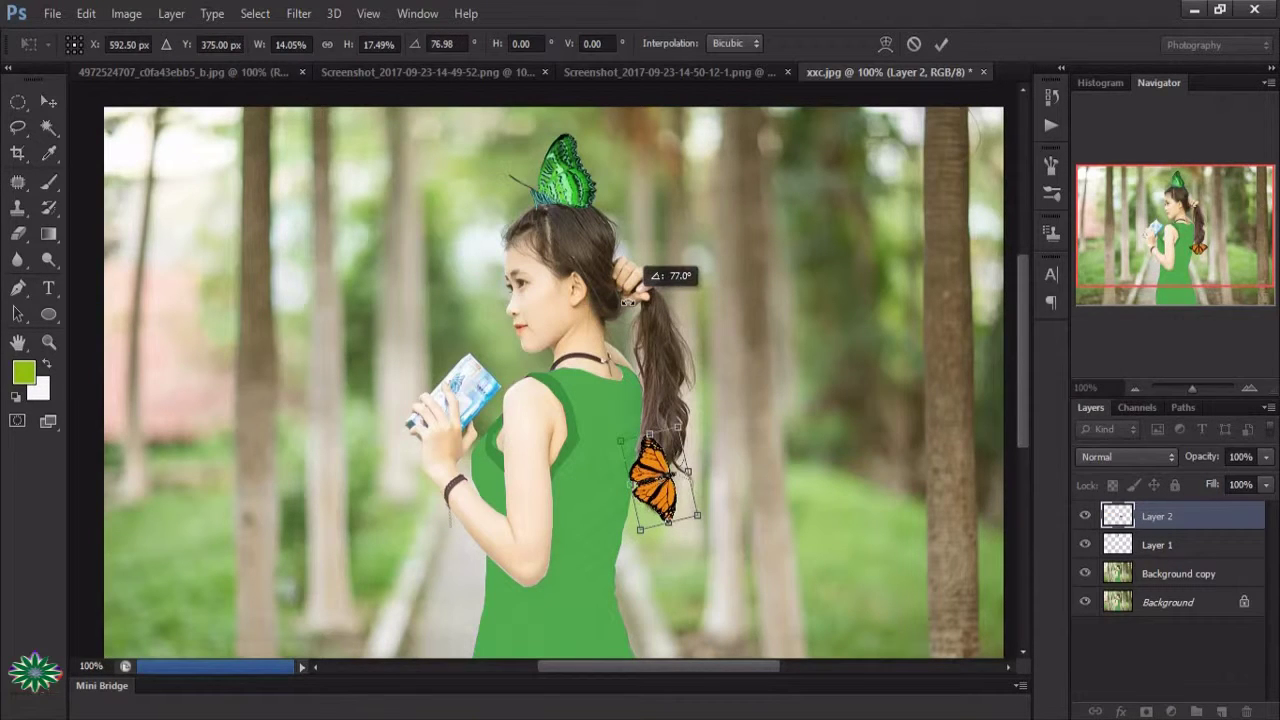
left_click_drag(682, 470, 187, 372)
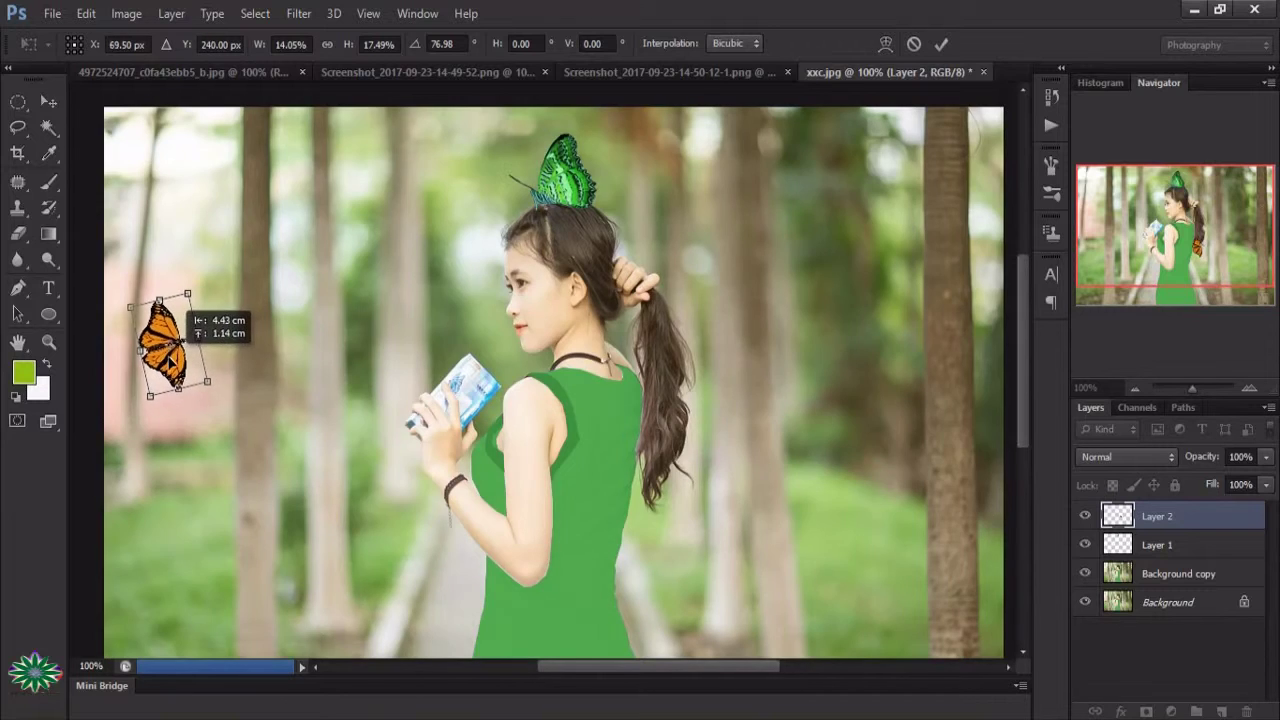
mouse_move(187, 372)
left_mouse_down()
mouse_move(189, 343)
mouse_move(170, 367)
left_mouse_up()
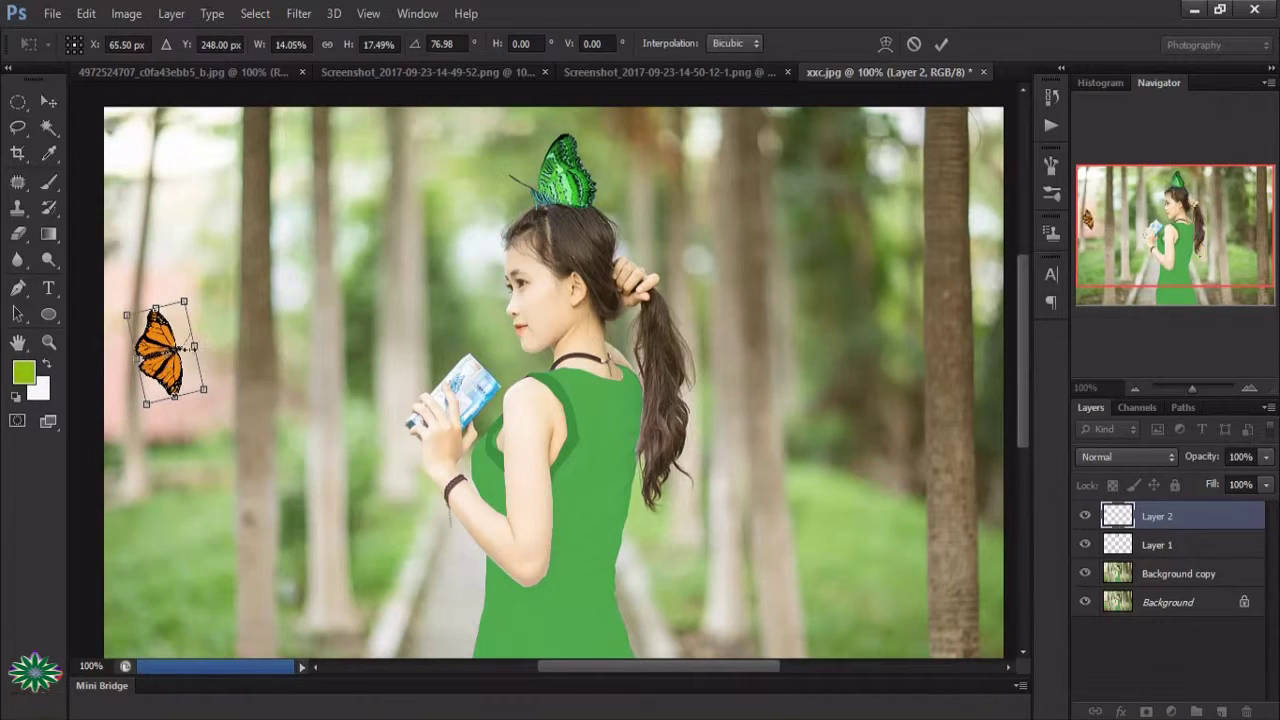
left_click_drag(184, 301, 182, 308)
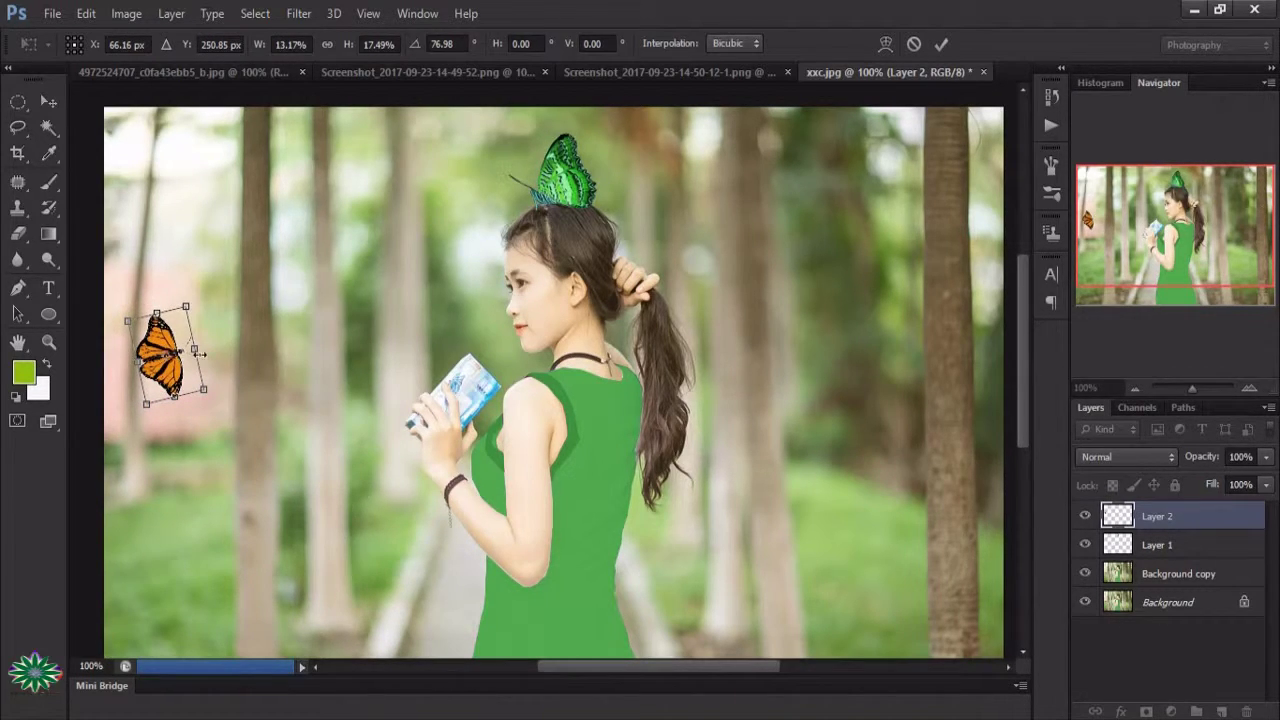
left_click_drag(192, 352, 185, 351)
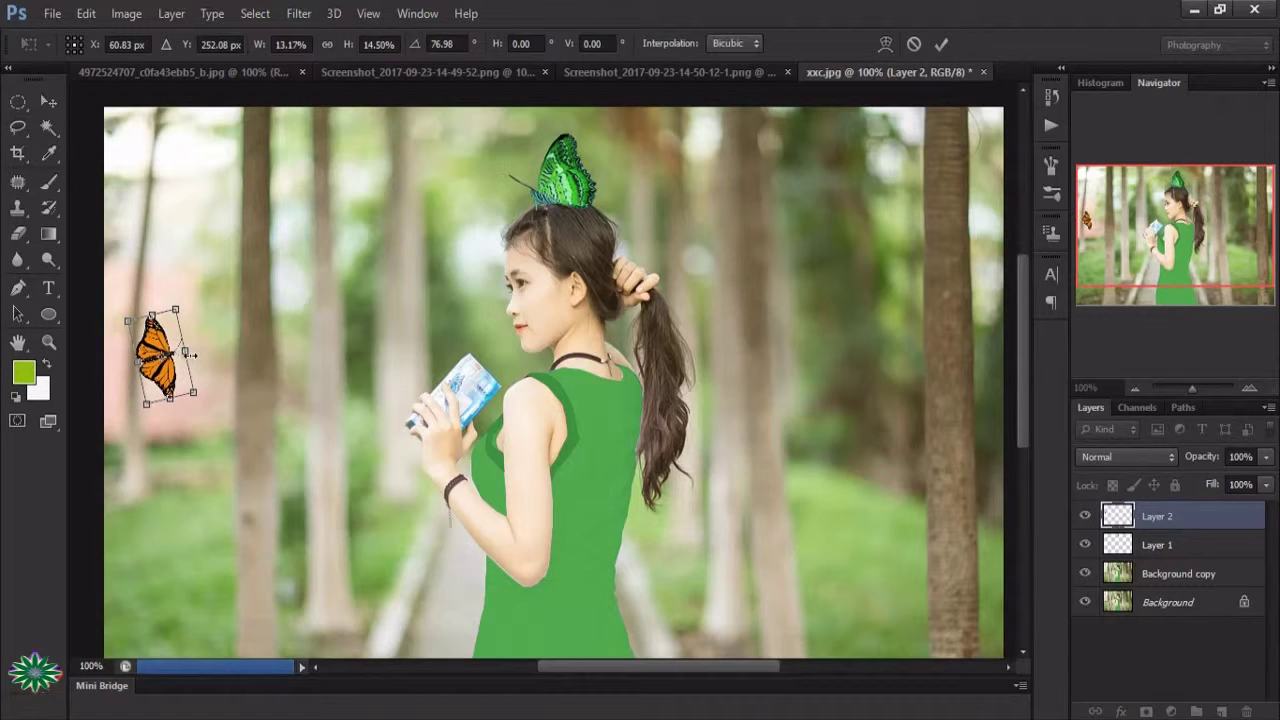
left_click(938, 45)
Recolour the left butterfly on Layer 2 green with Hue +111 and Saturation +52
left_click(126, 14)
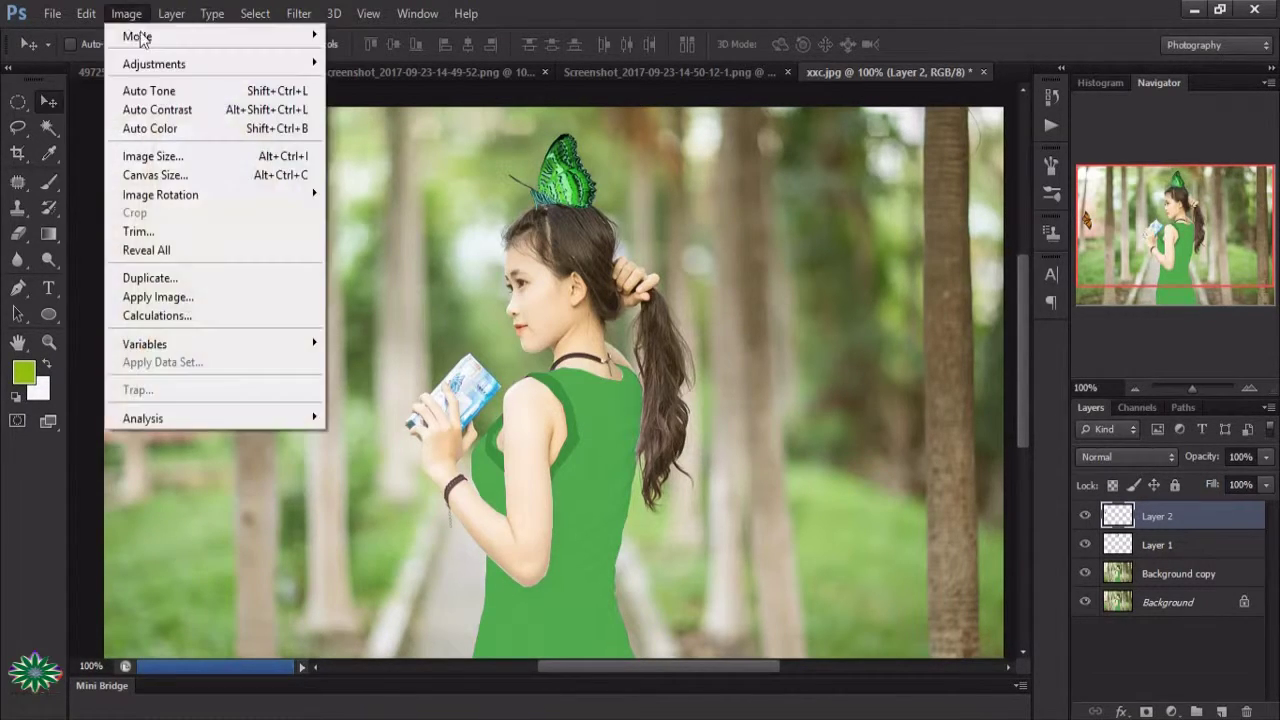
left_click(453, 167)
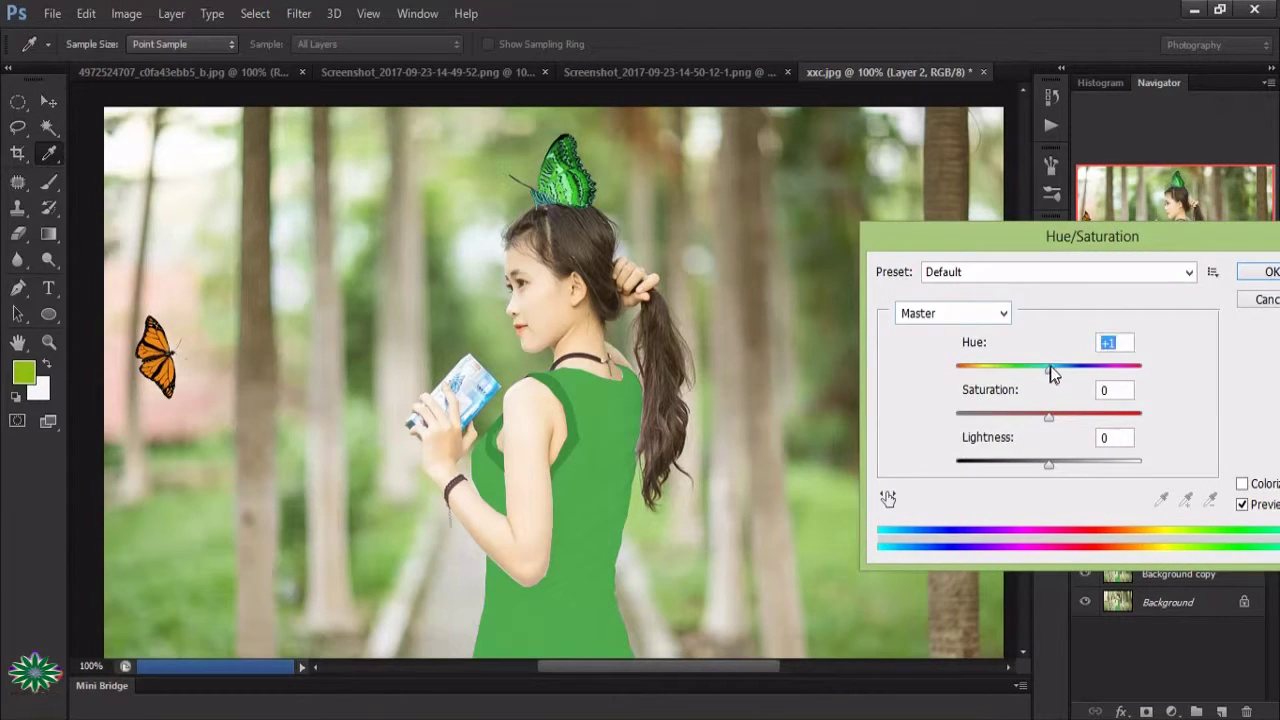
mouse_move(1050, 375)
left_mouse_down()
mouse_move(1006, 377)
mouse_move(1100, 380)
mouse_move(1102, 393)
left_mouse_up()
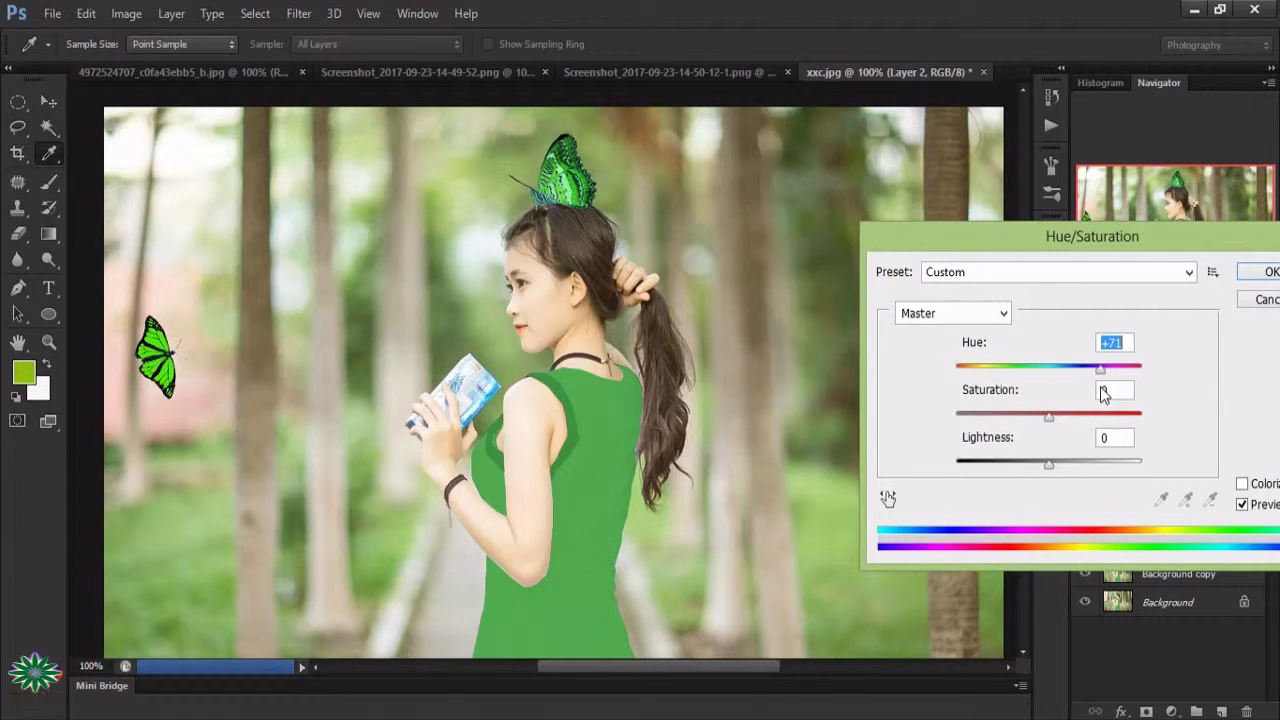
scroll(1104, 395, "up", 5)
scroll(1106, 397, "down", 3)
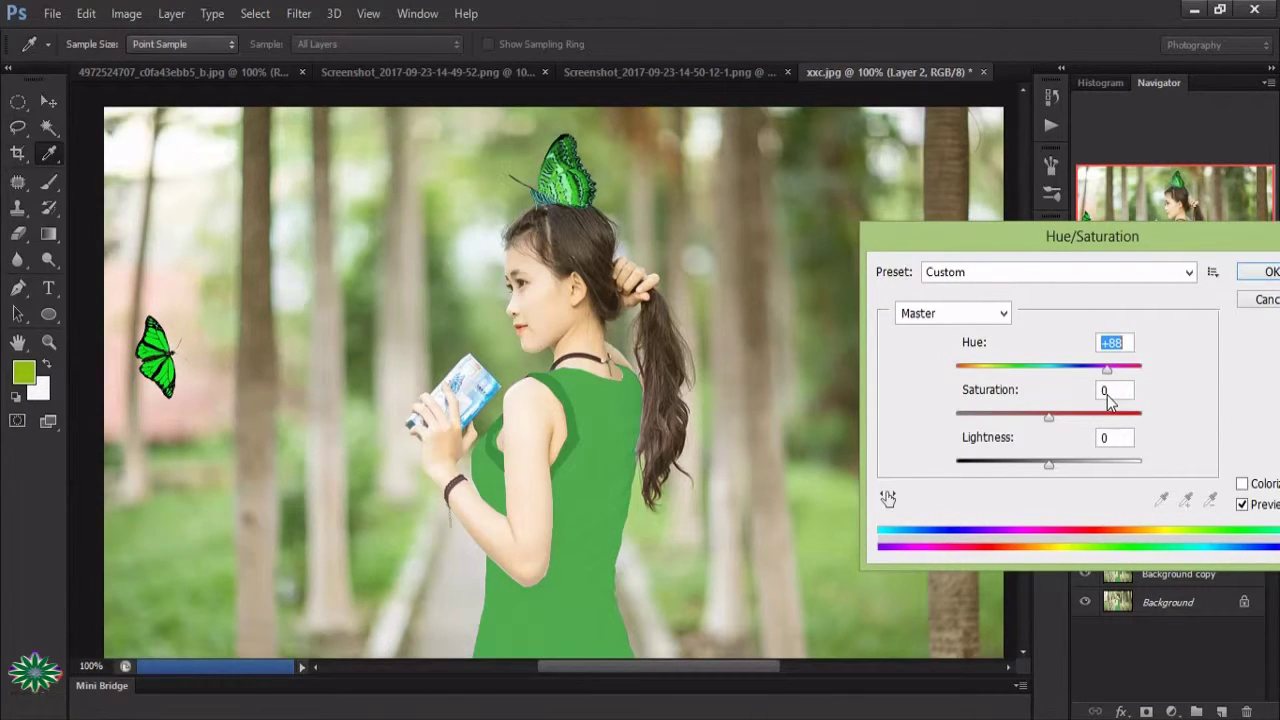
scroll(1112, 400, "up", 5)
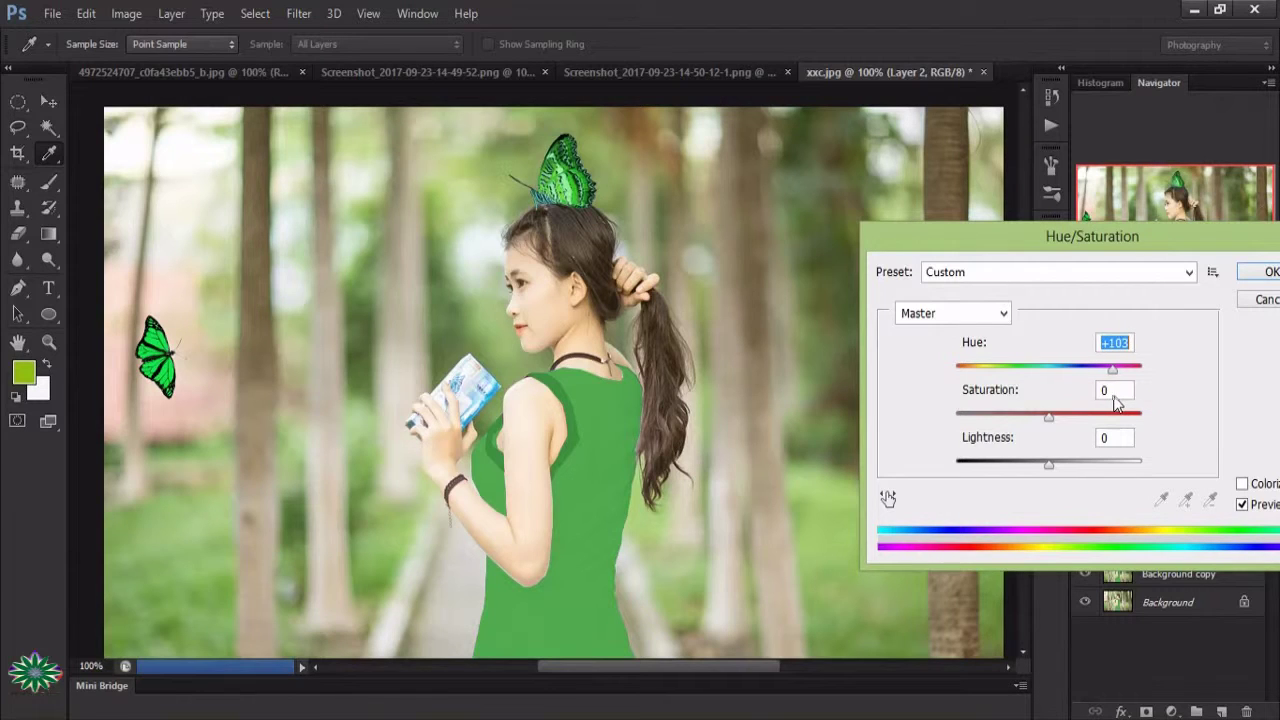
scroll(1117, 401, "up", 3)
mouse_move(1048, 416)
left_mouse_down()
mouse_move(1038, 420)
mouse_move(1099, 452)
left_mouse_up()
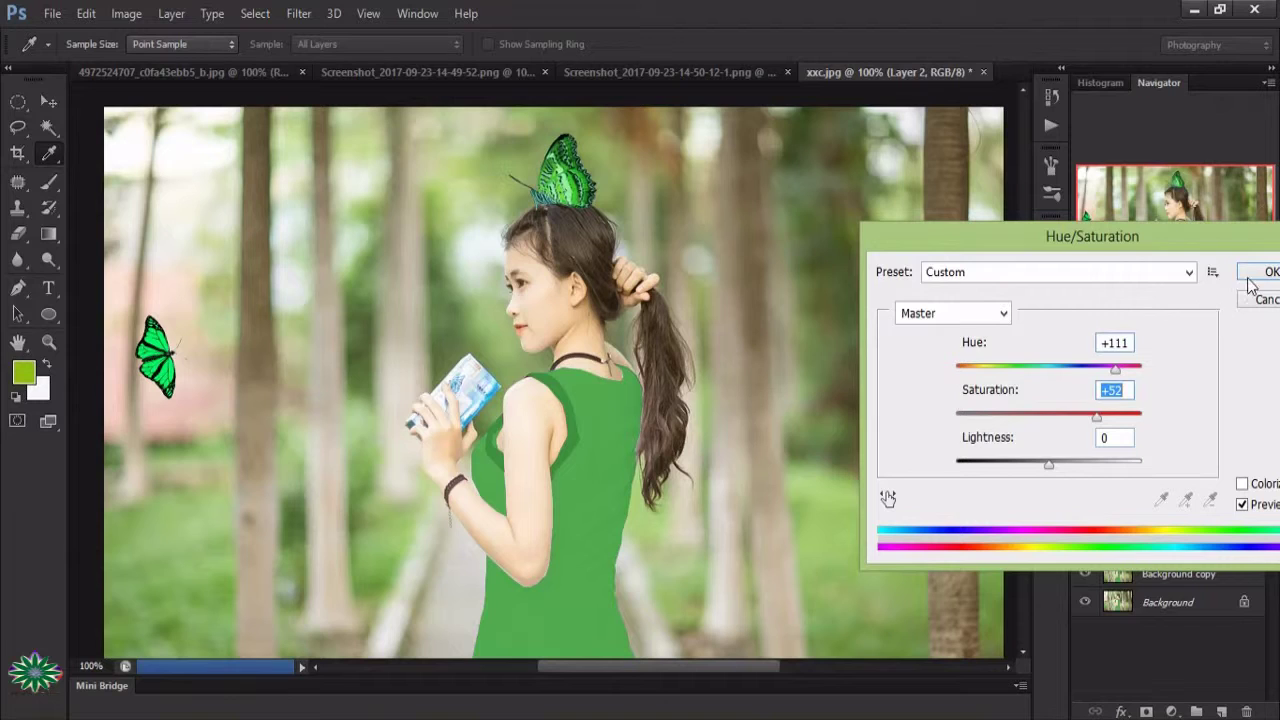
mouse_move(1055, 466)
left_mouse_down()
mouse_move(1063, 481)
mouse_move(1047, 474)
left_mouse_up()
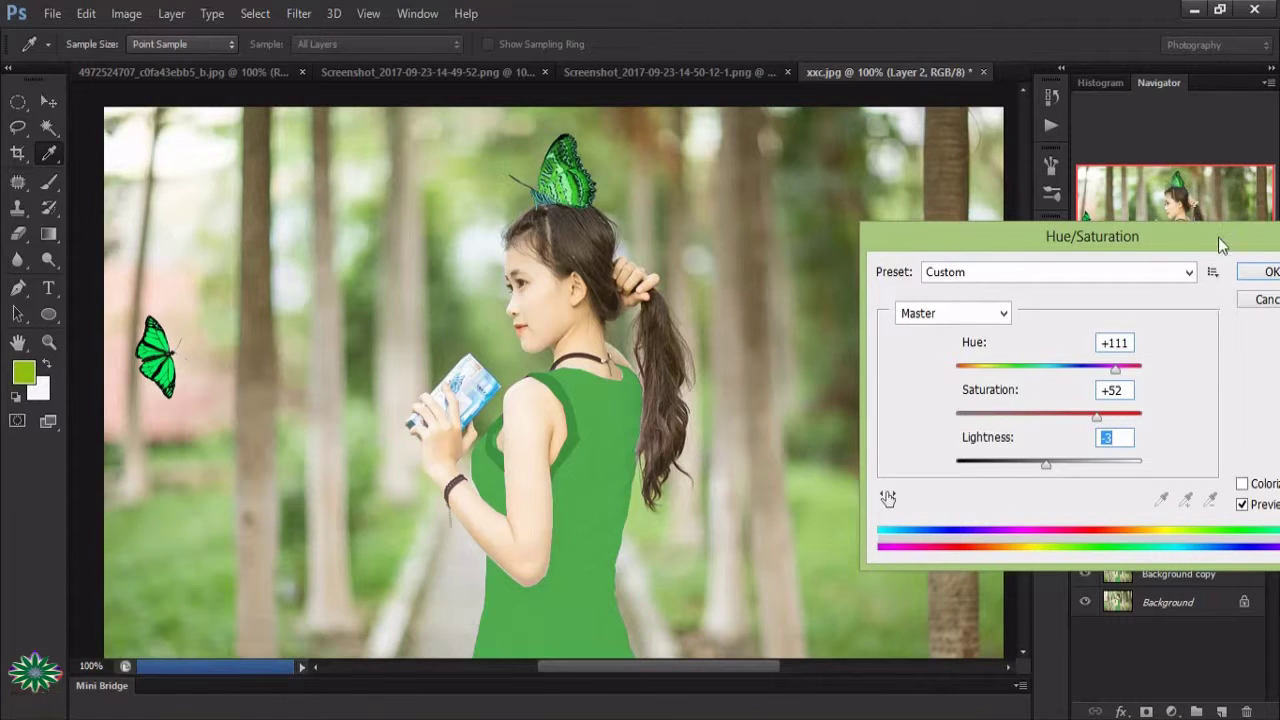
left_click(1252, 274)
key("v")
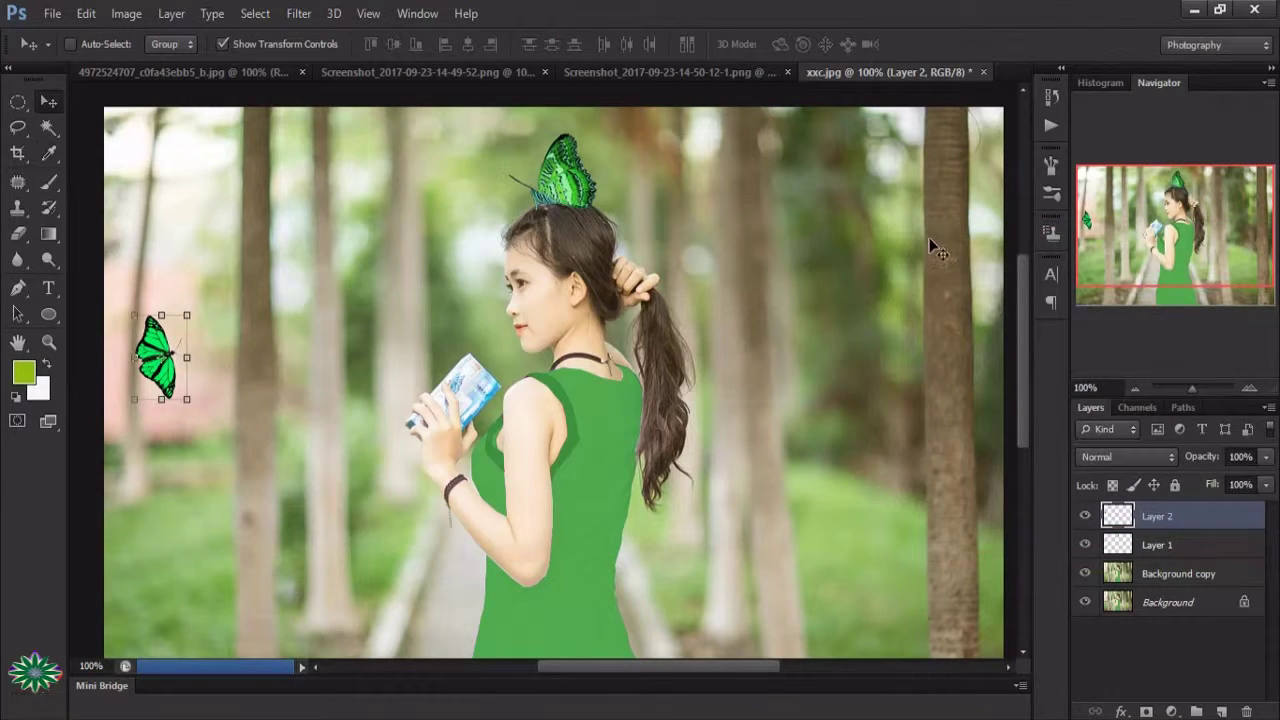
left_click(125, 13)
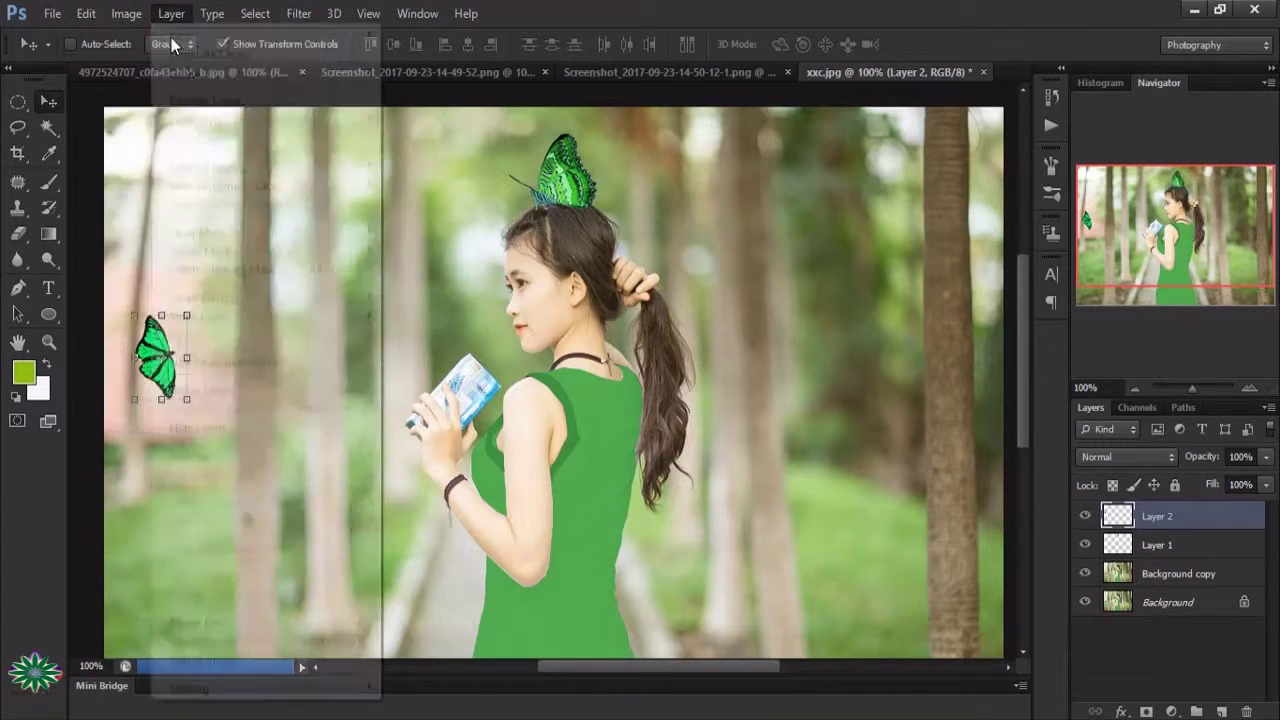
mouse_move(154, 64)
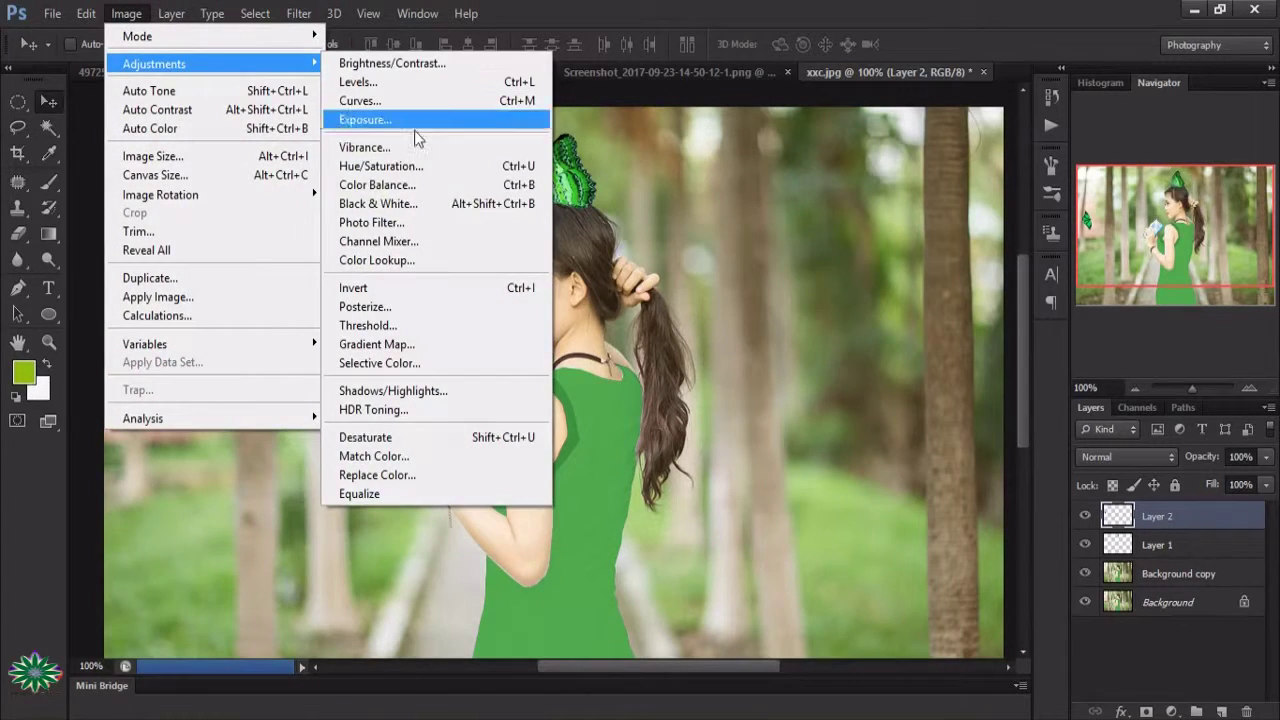
left_click(430, 185)
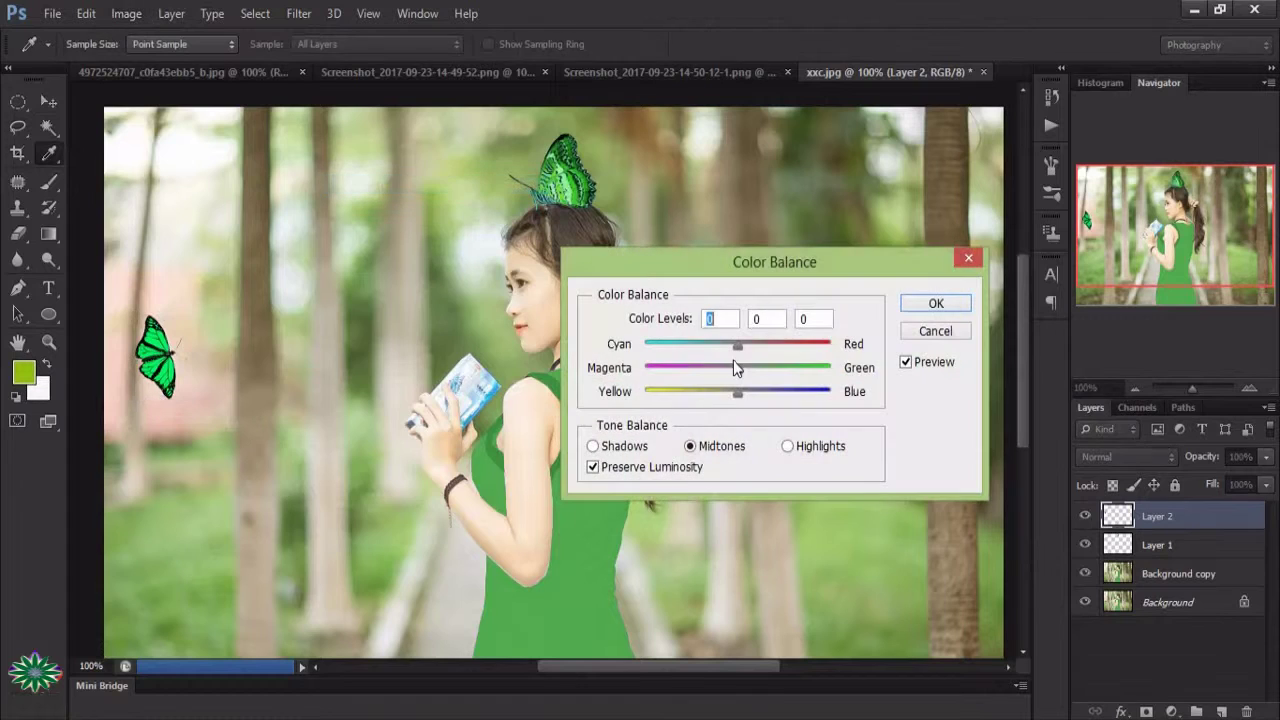
left_click_drag(737, 352, 716, 356)
mouse_move(733, 366)
left_mouse_down()
mouse_move(780, 380)
mouse_move(765, 400)
left_mouse_up()
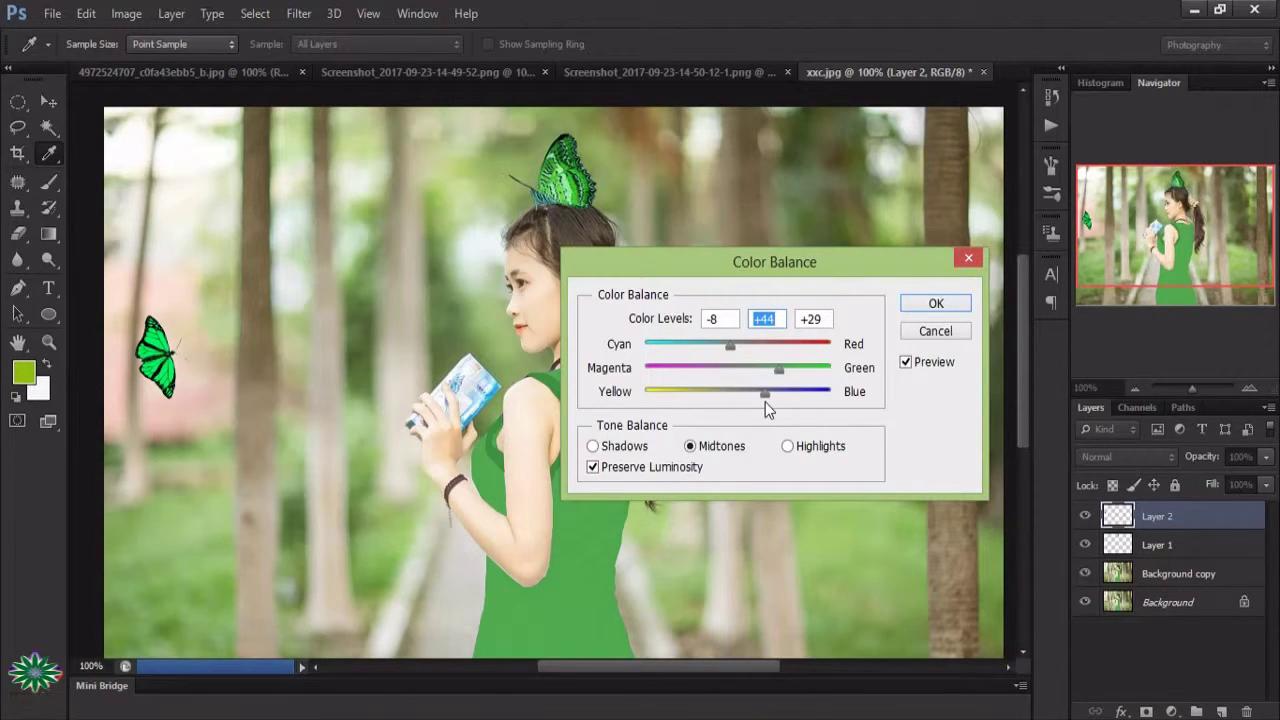
left_click(934, 303)
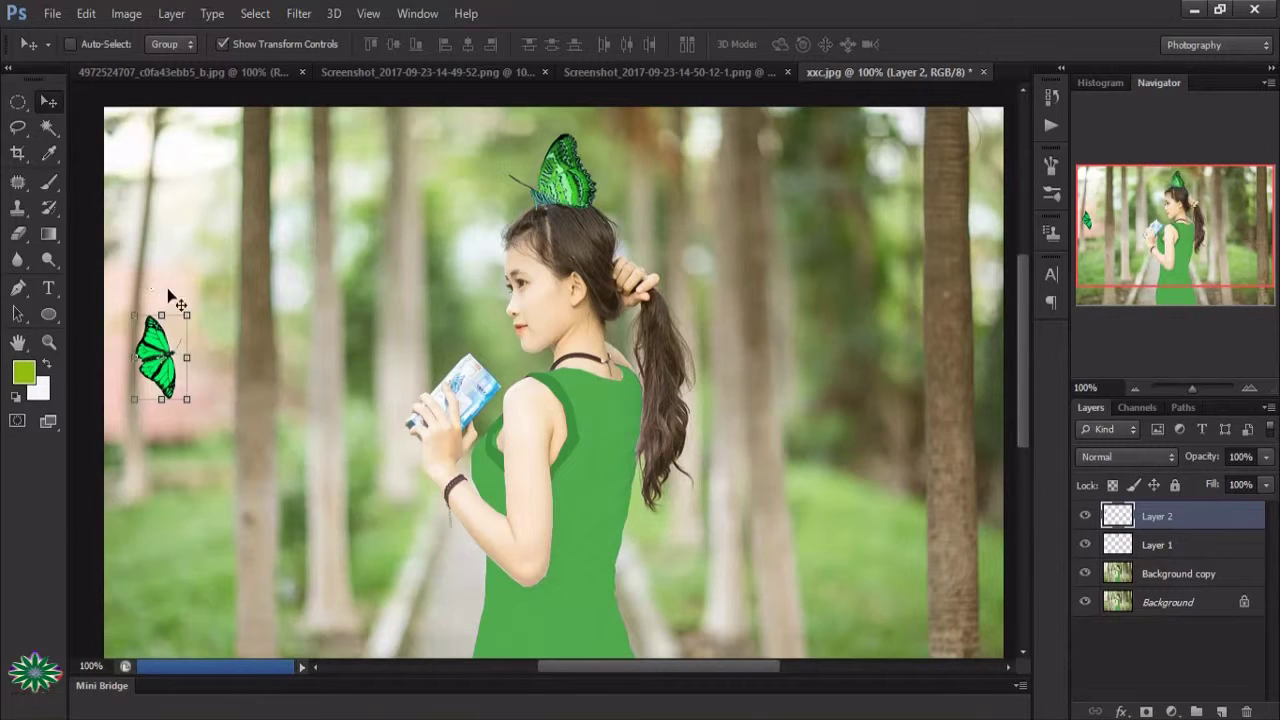
left_click(155, 70)
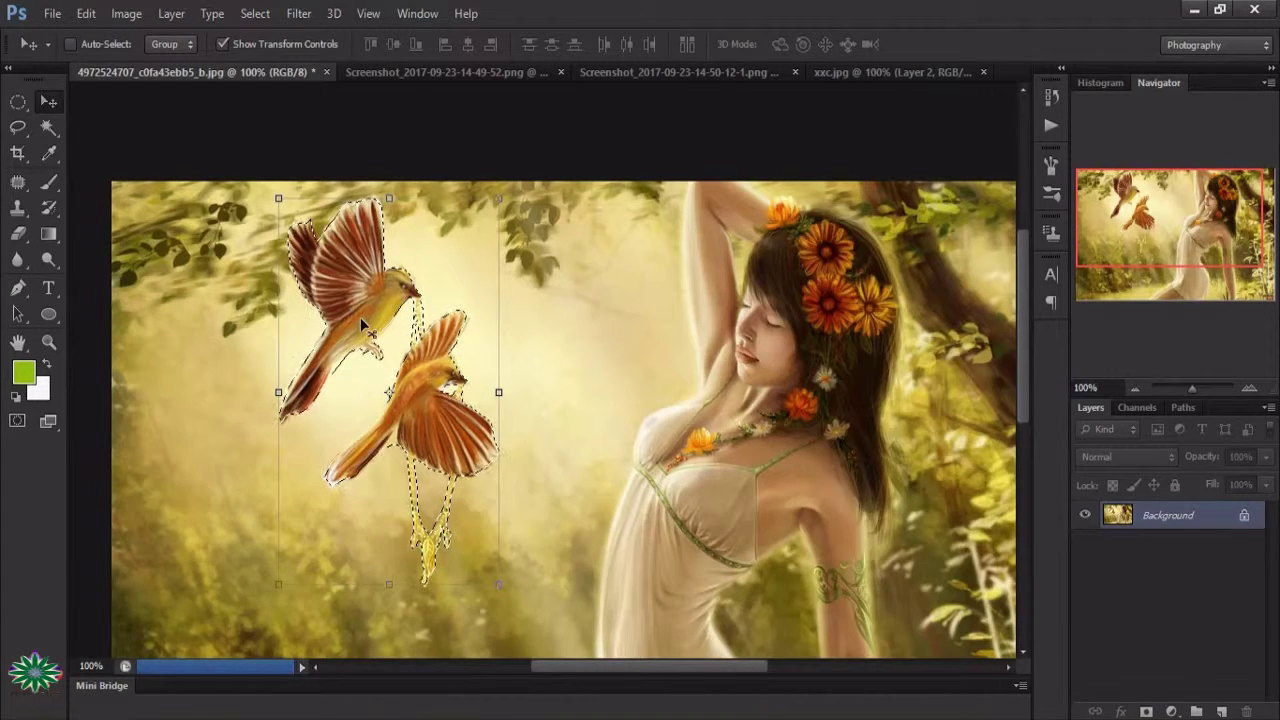
Move the birds into xxc.jpg, scale them to 44.07% × 32.46%, and place them top-left
mouse_move(372, 289)
left_mouse_down()
mouse_move(840, 170)
mouse_move(885, 72)
mouse_move(300, 330)
left_mouse_up()
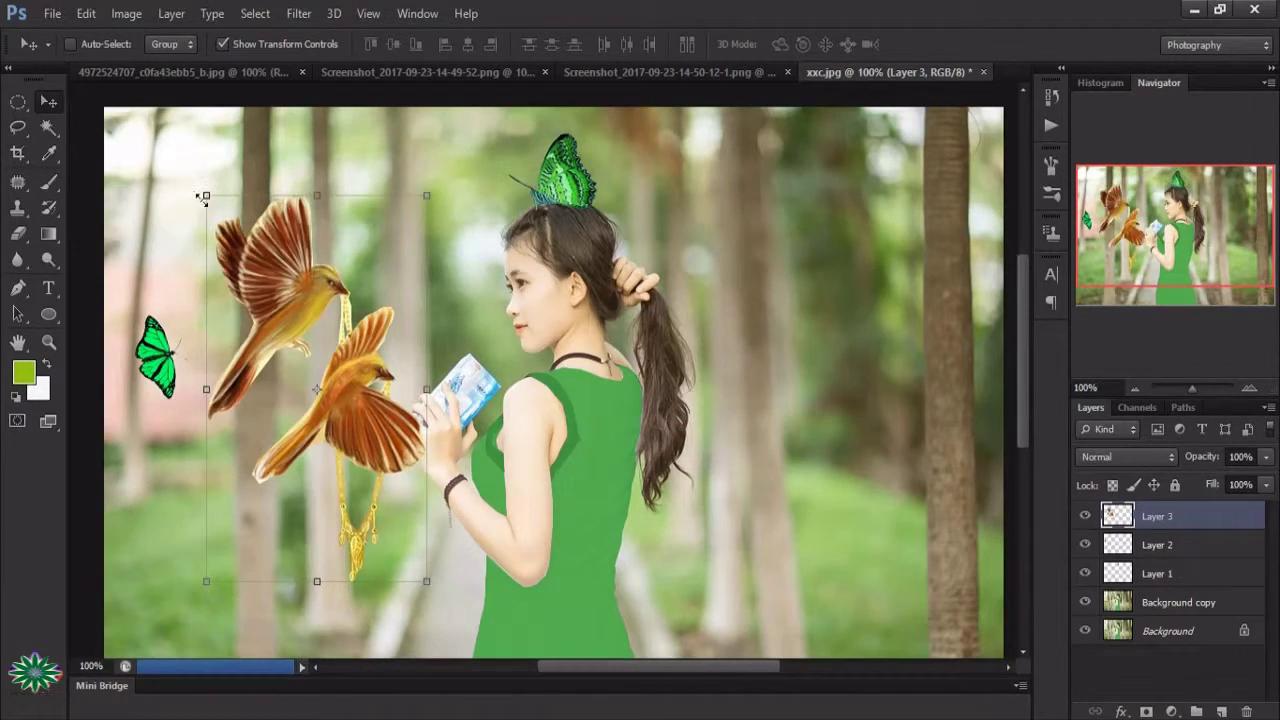
mouse_move(203, 197)
left_mouse_down()
mouse_move(321, 427)
mouse_move(323, 458)
mouse_move(308, 330)
left_mouse_up()
mouse_move(207, 205)
left_mouse_down()
mouse_move(213, 255)
mouse_move(246, 311)
mouse_move(225, 268)
left_mouse_up()
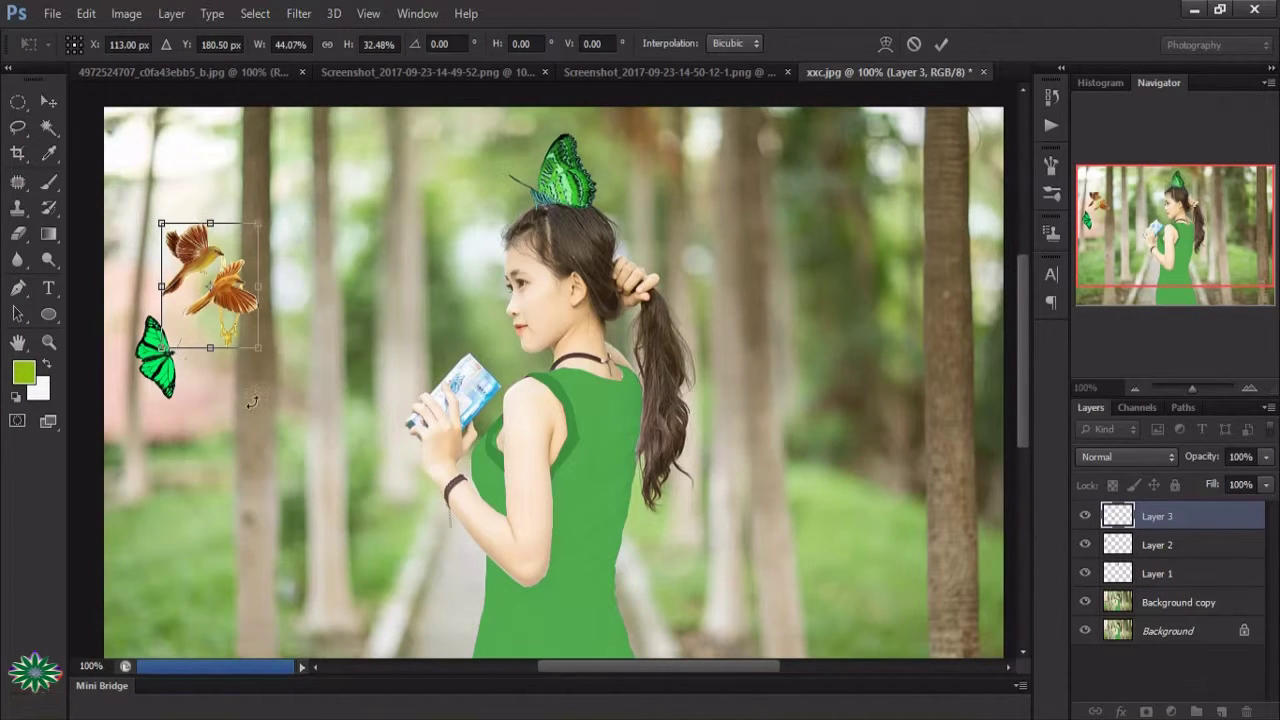
left_click(941, 44)
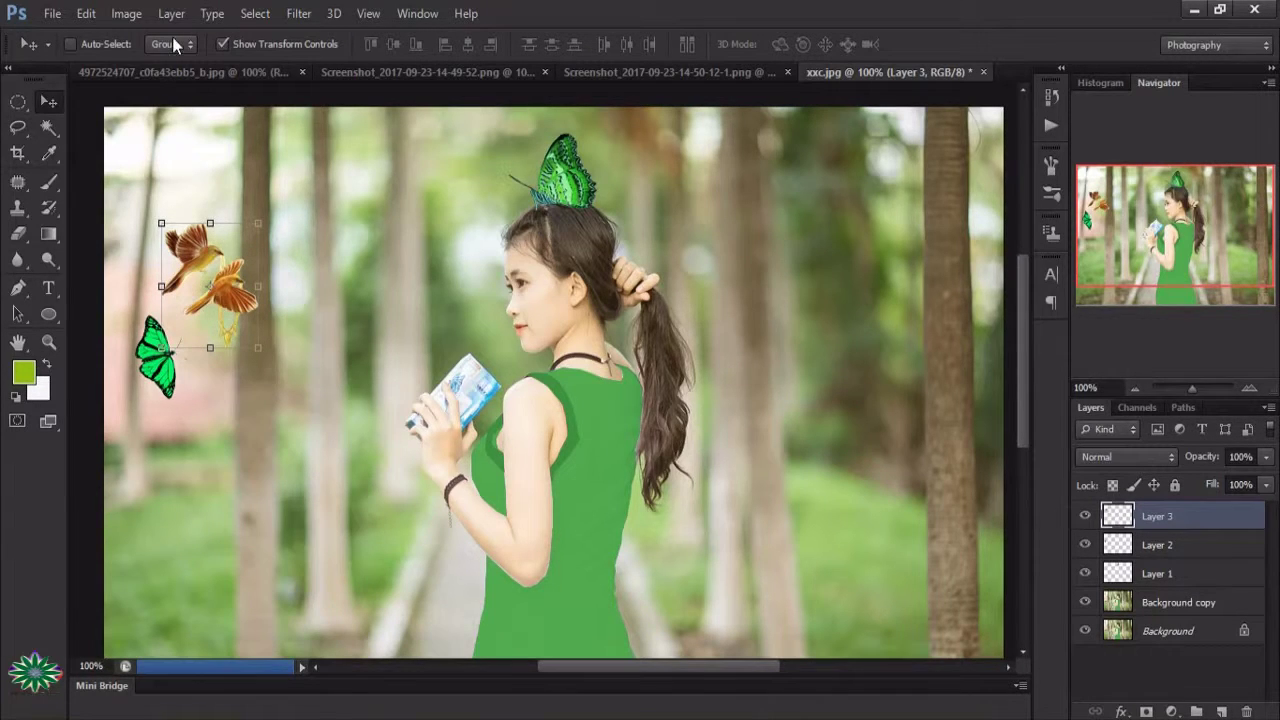
Recolour the birds on Layer 3 with Hue +111, Saturation +6 and Lightness -1
left_click(126, 13)
mouse_move(154, 63)
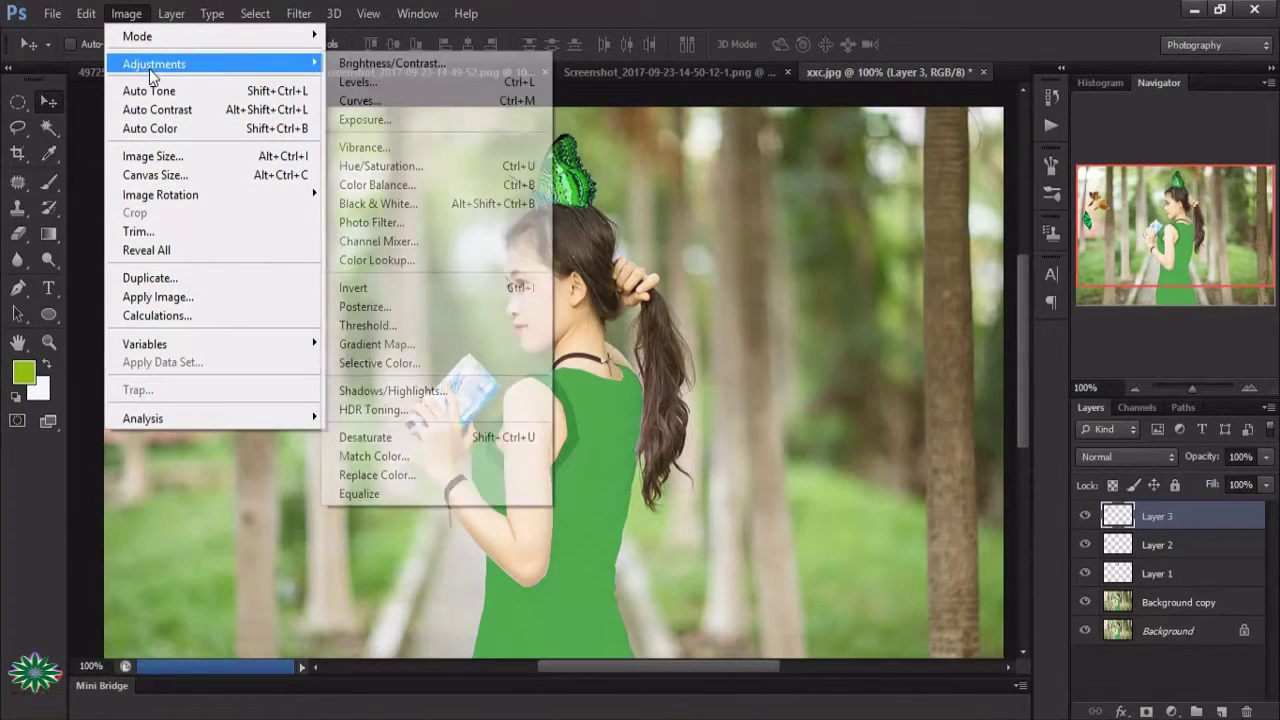
left_click(515, 166)
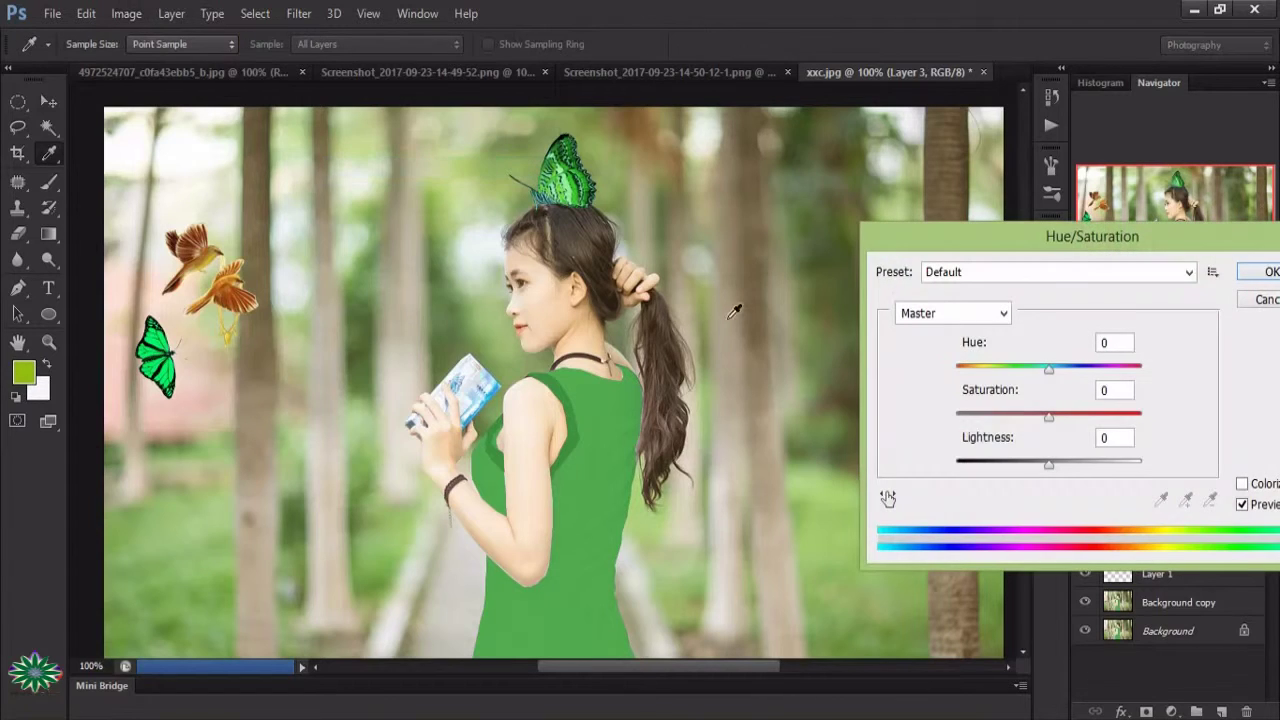
mouse_move(1049, 369)
left_mouse_down()
mouse_move(1106, 370)
mouse_move(1120, 384)
left_mouse_up()
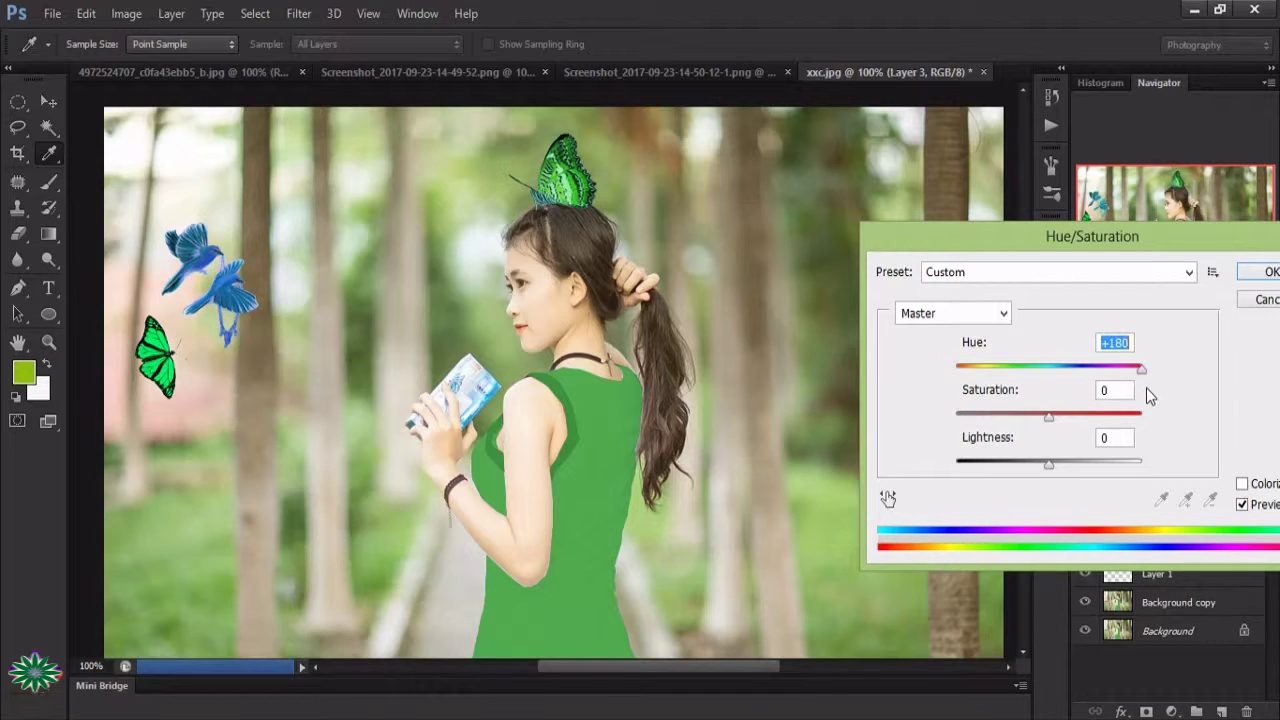
mouse_move(1123, 390)
left_mouse_down()
mouse_move(1099, 399)
mouse_move(1119, 403)
mouse_move(1114, 438)
mouse_move(1057, 447)
left_mouse_up()
scroll(1117, 390, "up", 8)
scroll(1120, 392, "up", 8)
scroll(1124, 394, "up", 8)
scroll(1128, 396, "up", 8)
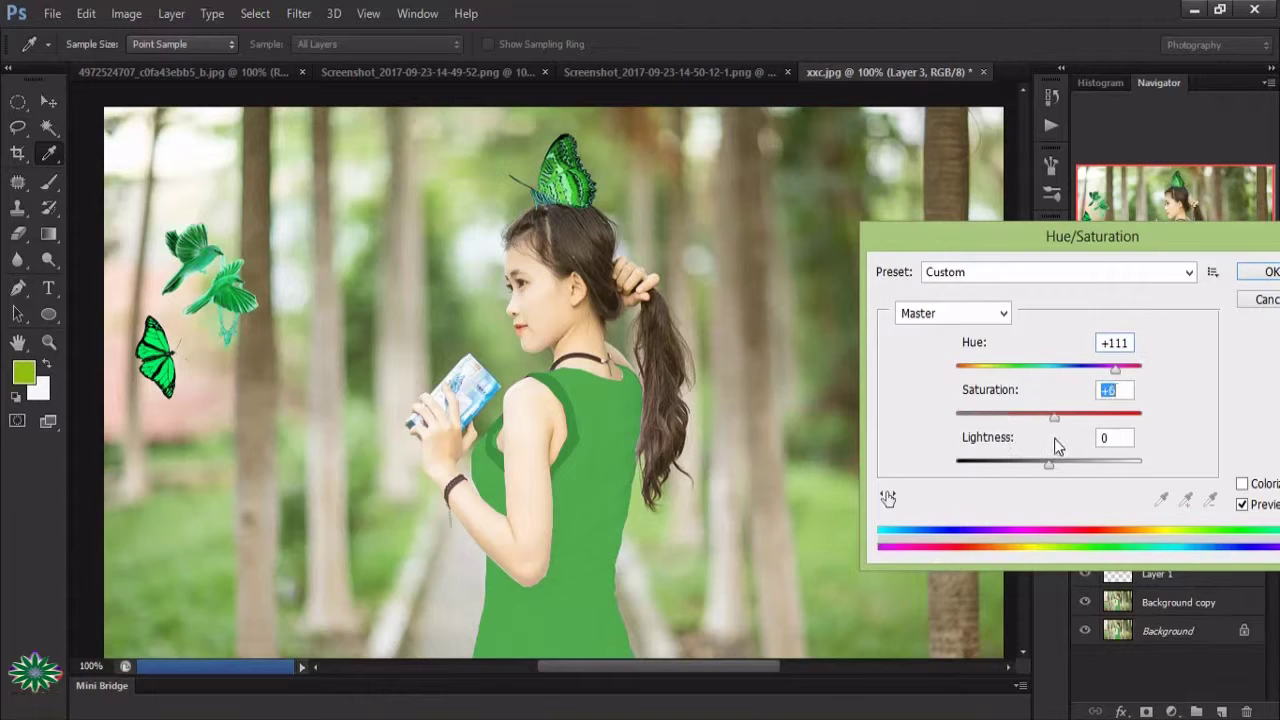
mouse_move(1050, 470)
left_mouse_down()
mouse_move(1024, 470)
mouse_move(1048, 478)
left_mouse_up()
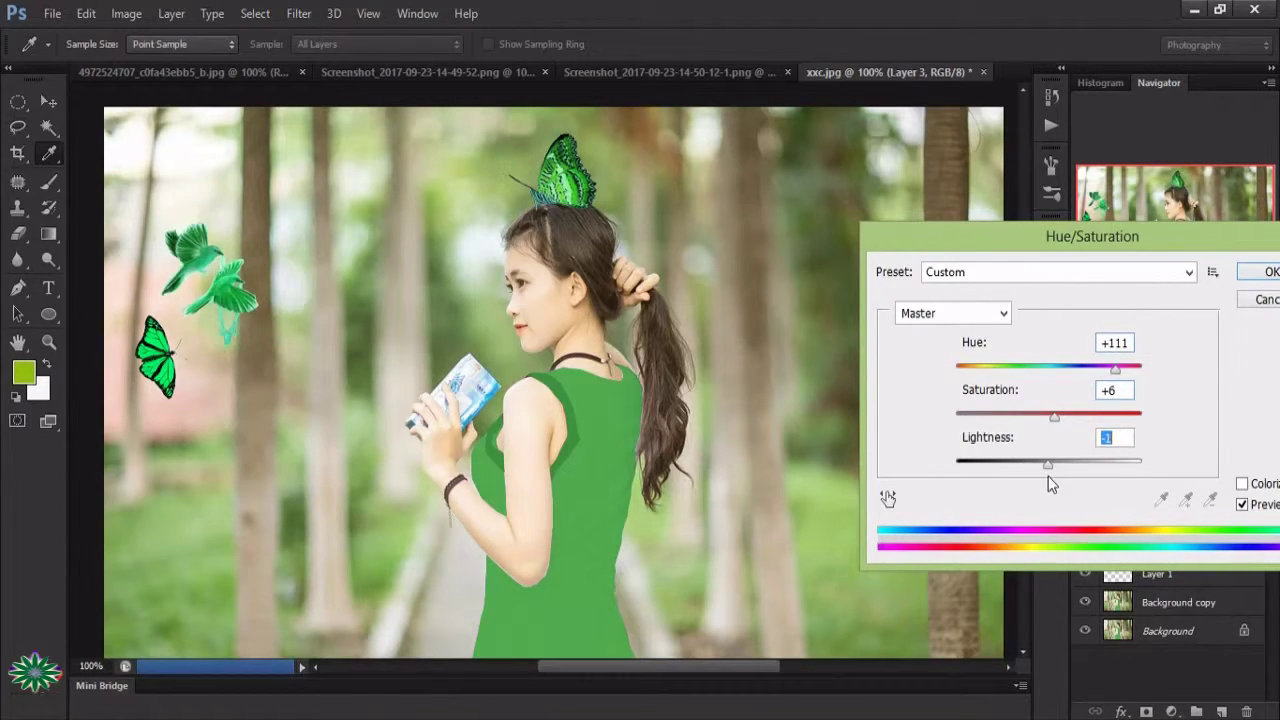
mouse_move(1115, 368)
left_mouse_down()
mouse_move(1148, 380)
mouse_move(1106, 400)
left_mouse_up()
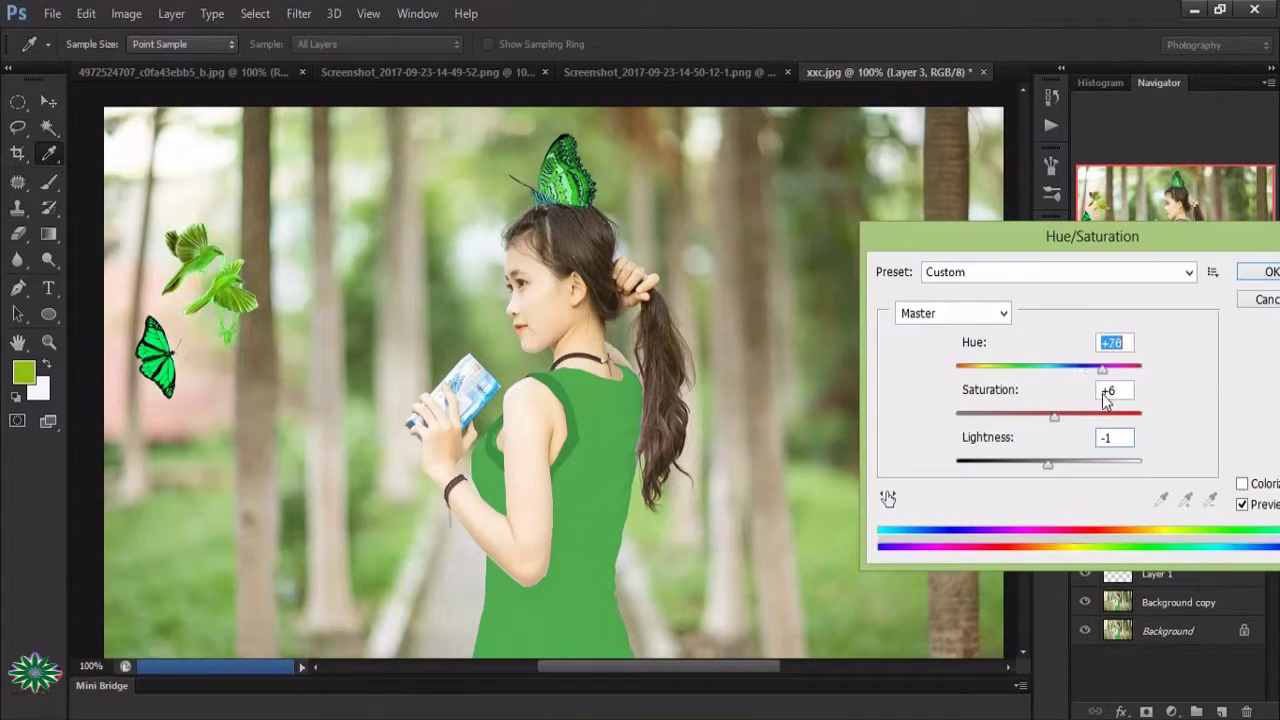
left_click_drag(1106, 400, 1122, 406)
left_click(1250, 272)
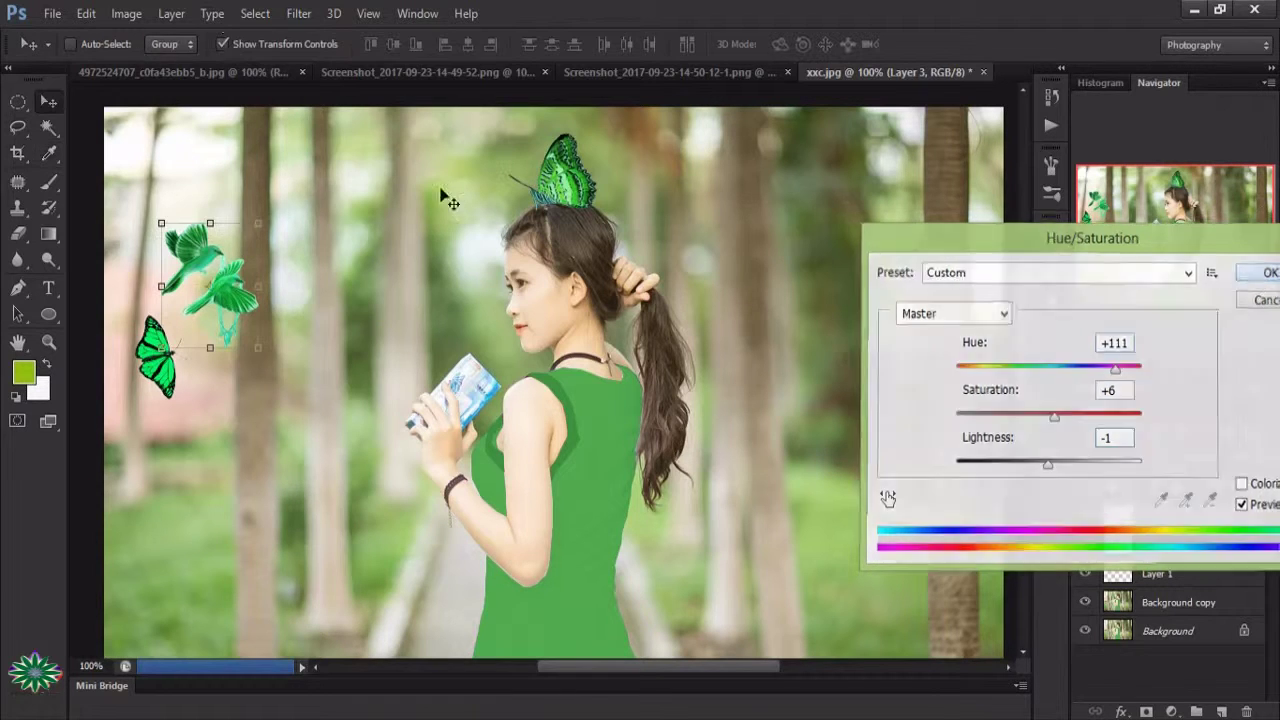
left_click(126, 13)
mouse_move(154, 64)
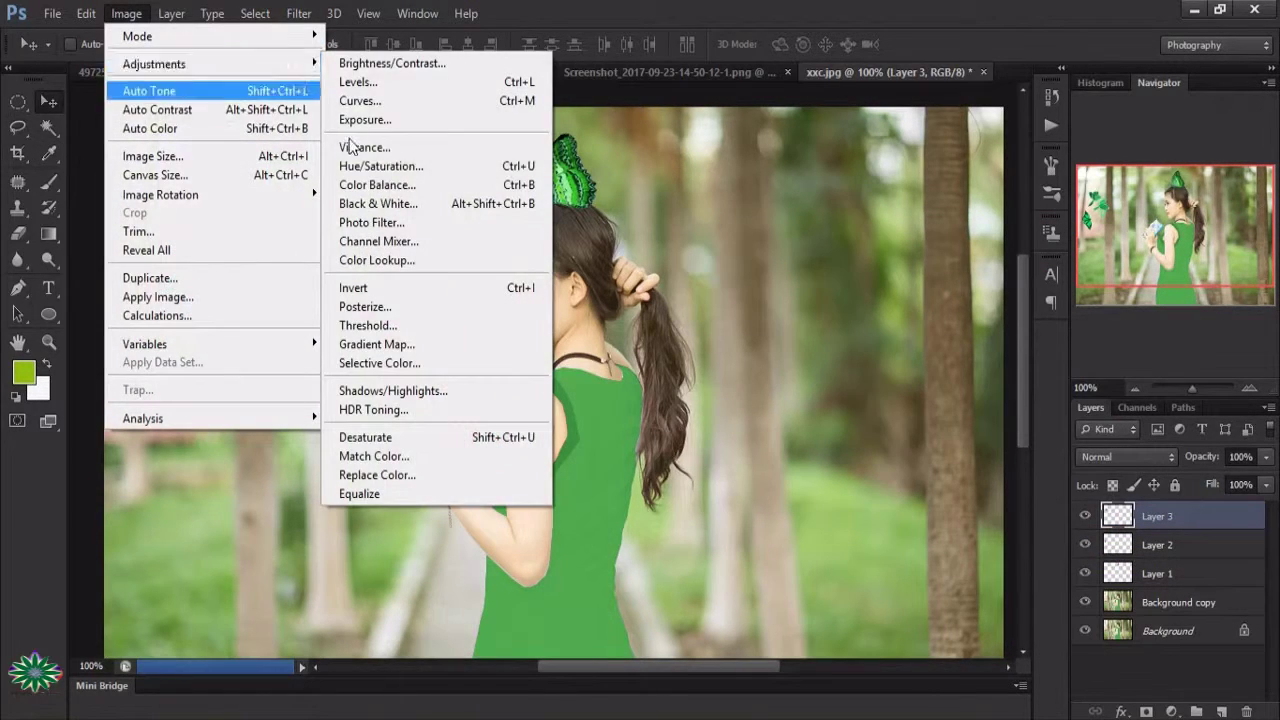
Give the birds a Color Balance of Midtones +49/+22/+10 and Highlights -20/+14/-33
left_click(540, 94)
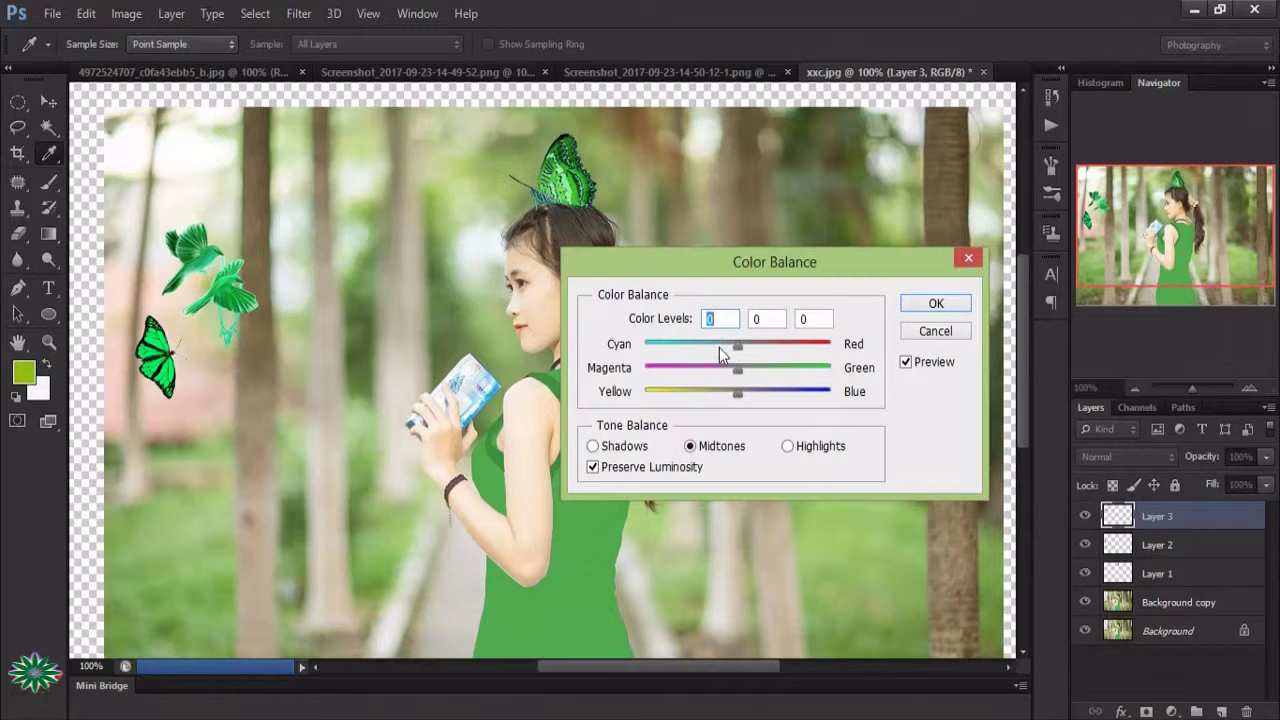
mouse_move(734, 343)
left_mouse_down()
mouse_move(785, 385)
mouse_move(825, 392)
mouse_move(760, 380)
mouse_move(780, 376)
mouse_move(689, 389)
mouse_move(770, 400)
mouse_move(753, 405)
mouse_move(747, 389)
left_mouse_up()
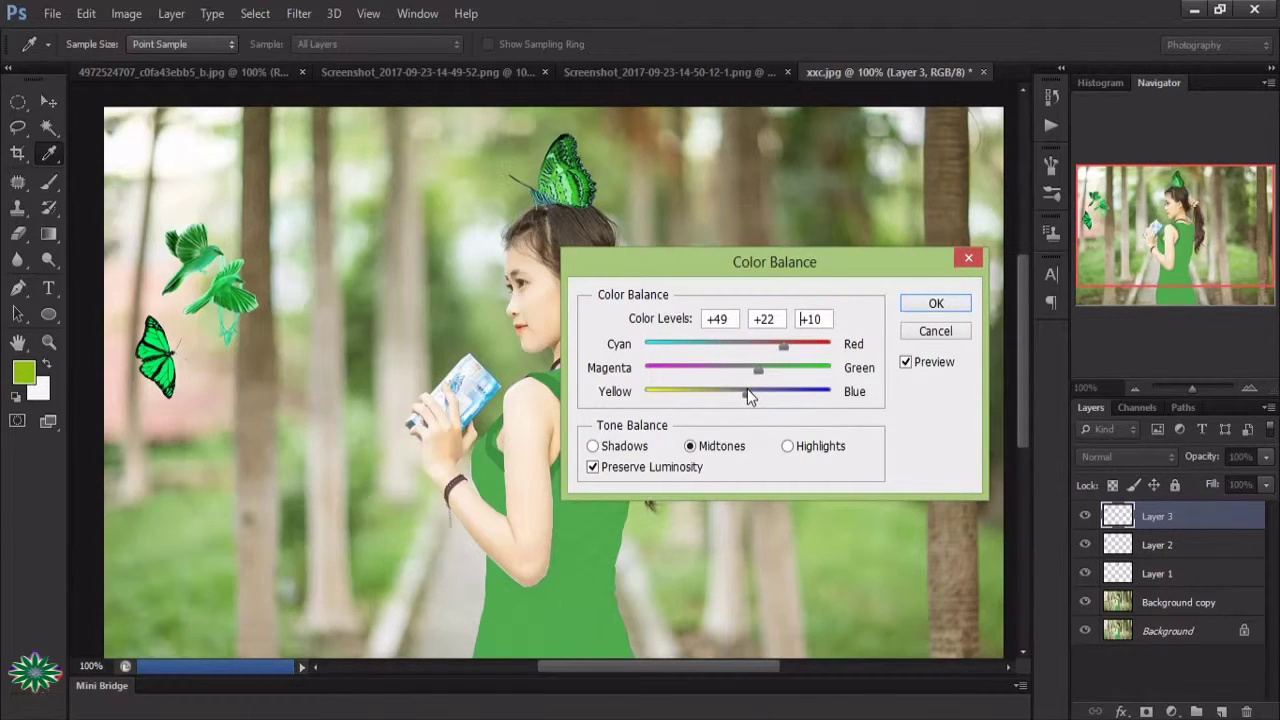
left_click(787, 447)
mouse_move(740, 352)
left_mouse_down()
mouse_move(704, 360)
mouse_move(779, 372)
mouse_move(741, 373)
mouse_move(707, 398)
mouse_move(770, 383)
mouse_move(727, 385)
mouse_move(750, 386)
left_mouse_up()
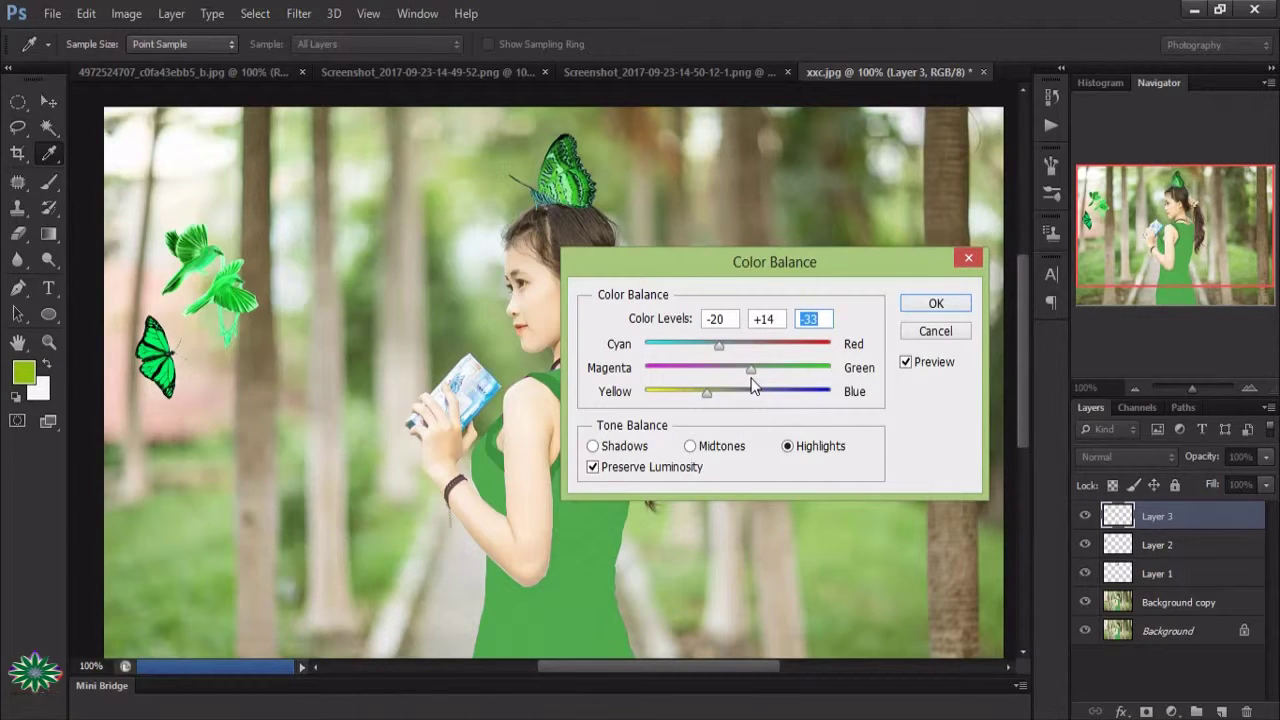
left_click(936, 303)
key("v")
left_click(127, 14)
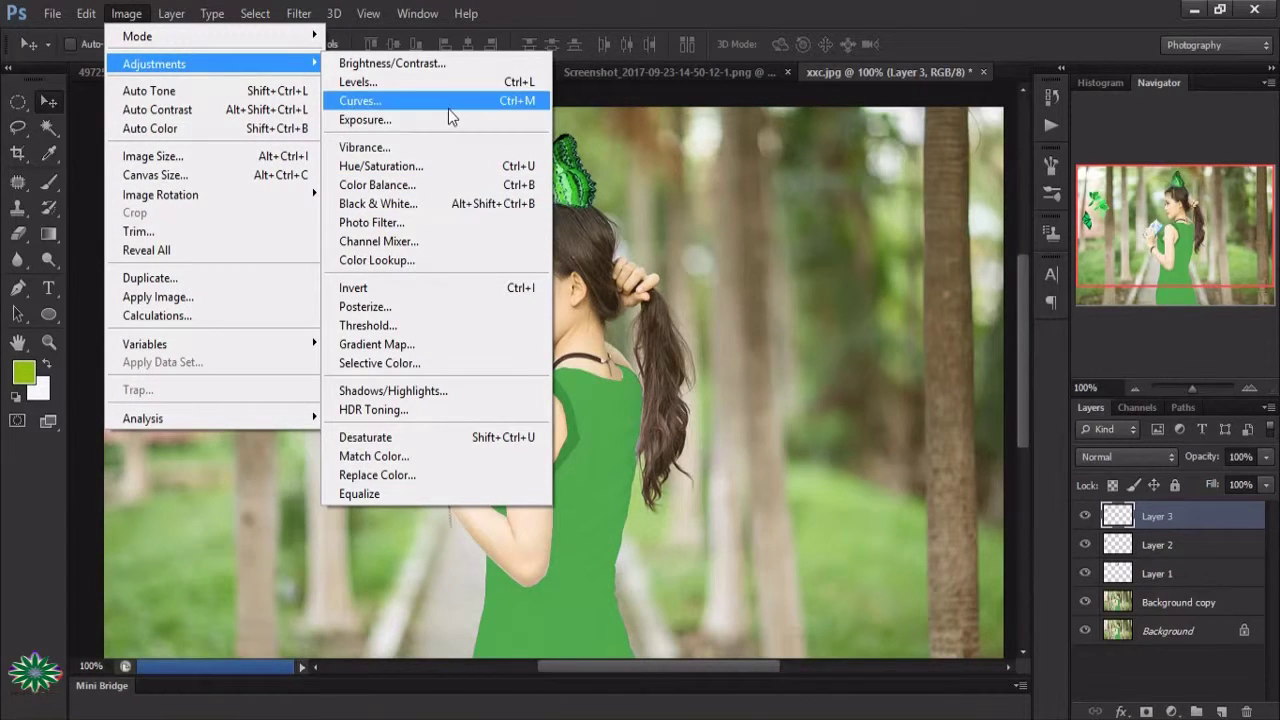
Apply a Curves adjustment lowering the white point to output 222 at input 249
left_click(449, 104)
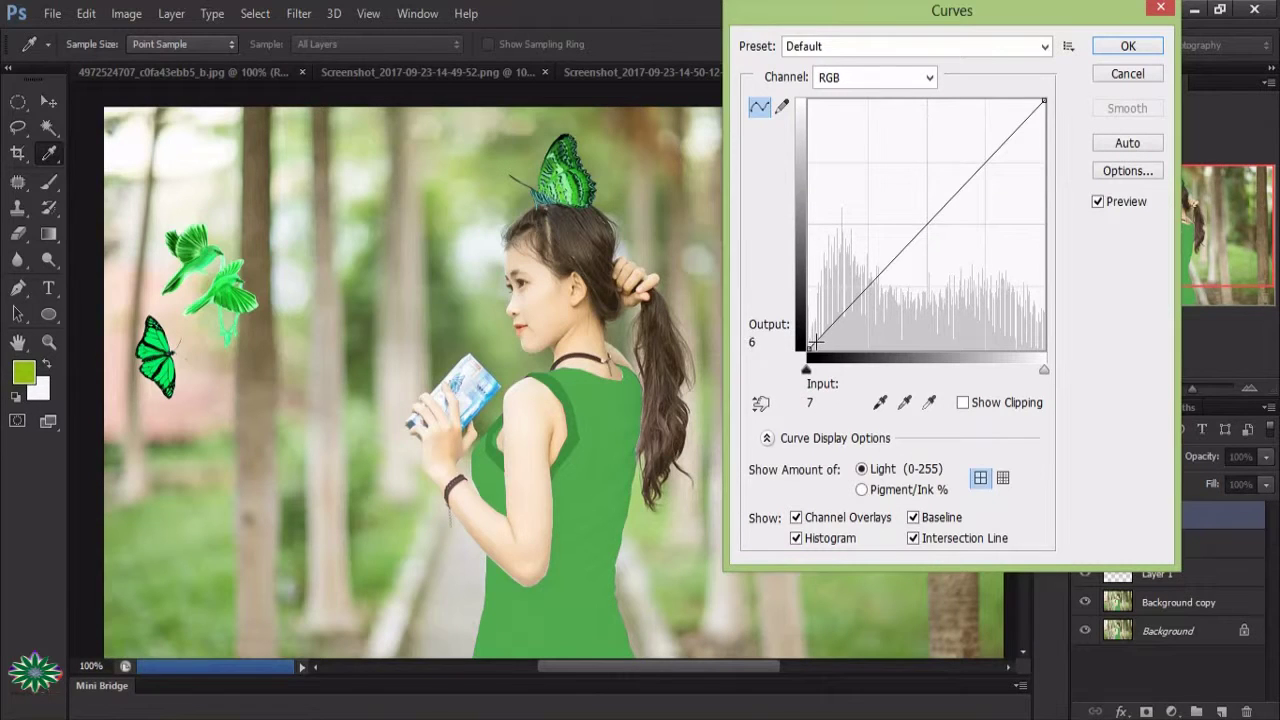
left_click_drag(870, 284, 866, 256)
mouse_move(815, 341)
left_mouse_down()
mouse_move(808, 350)
mouse_move(802, 320)
mouse_move(803, 340)
mouse_move(837, 352)
mouse_move(818, 352)
left_mouse_up()
mouse_move(1044, 101)
left_mouse_down()
mouse_move(1039, 146)
mouse_move(1039, 132)
left_mouse_up()
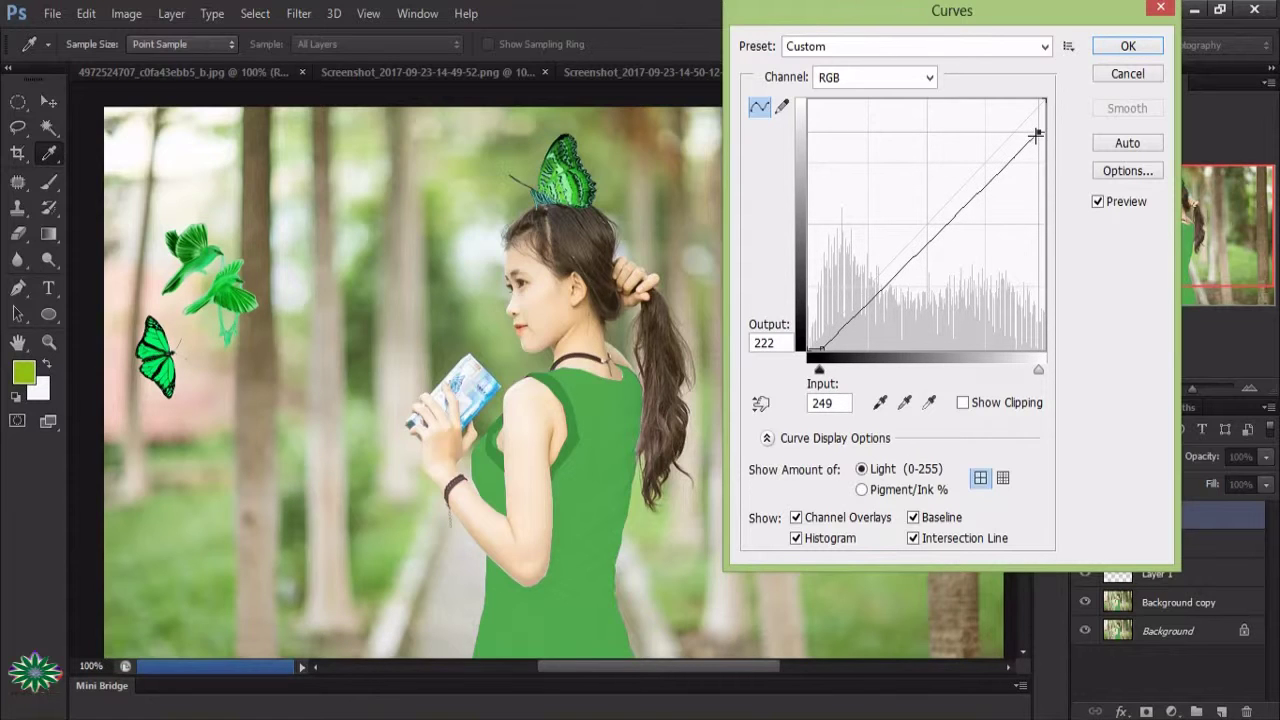
left_click(1127, 49)
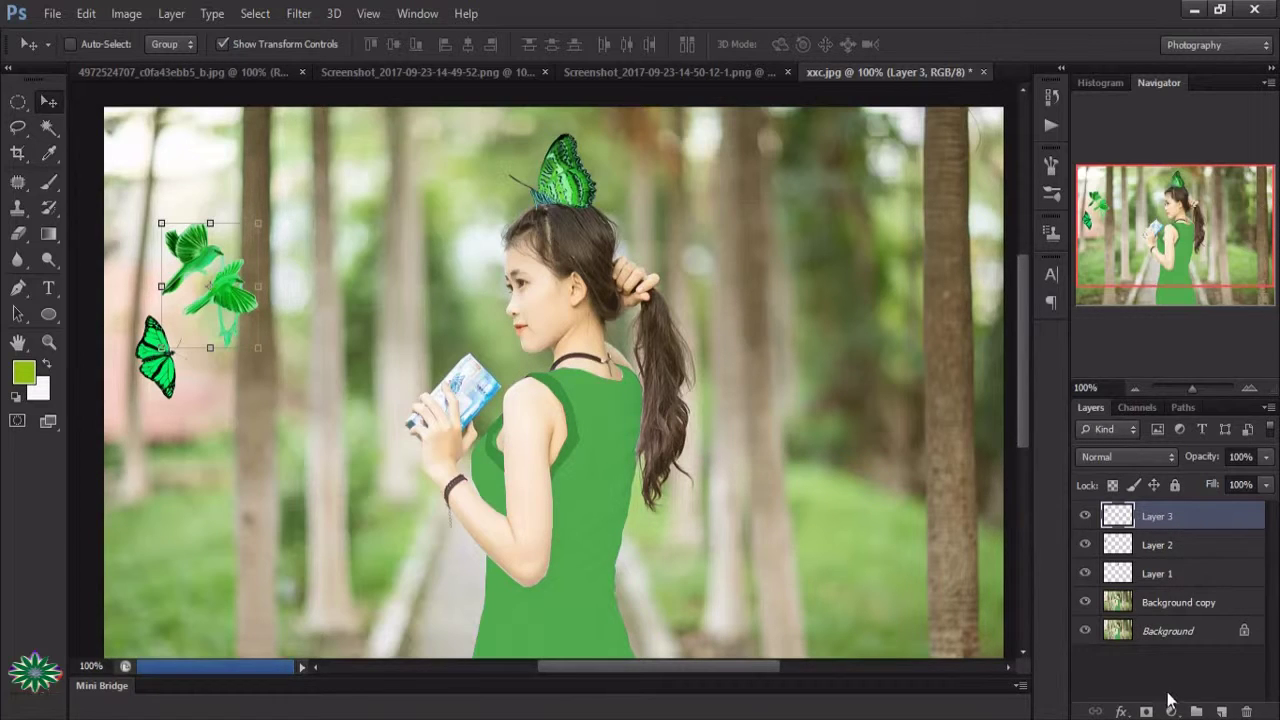
Add a green Color Fill 1 layer in Screen mode at 23% opacity
left_click(1171, 710)
left_click(1143, 282)
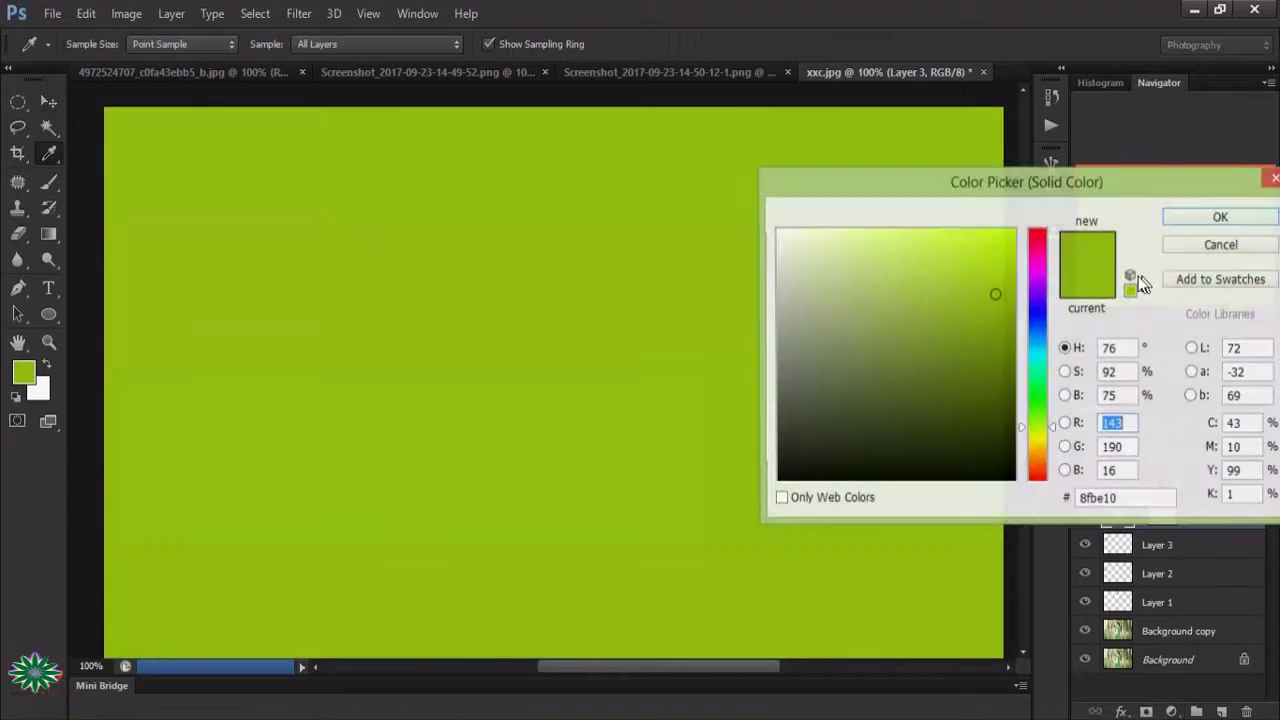
left_click(1044, 386)
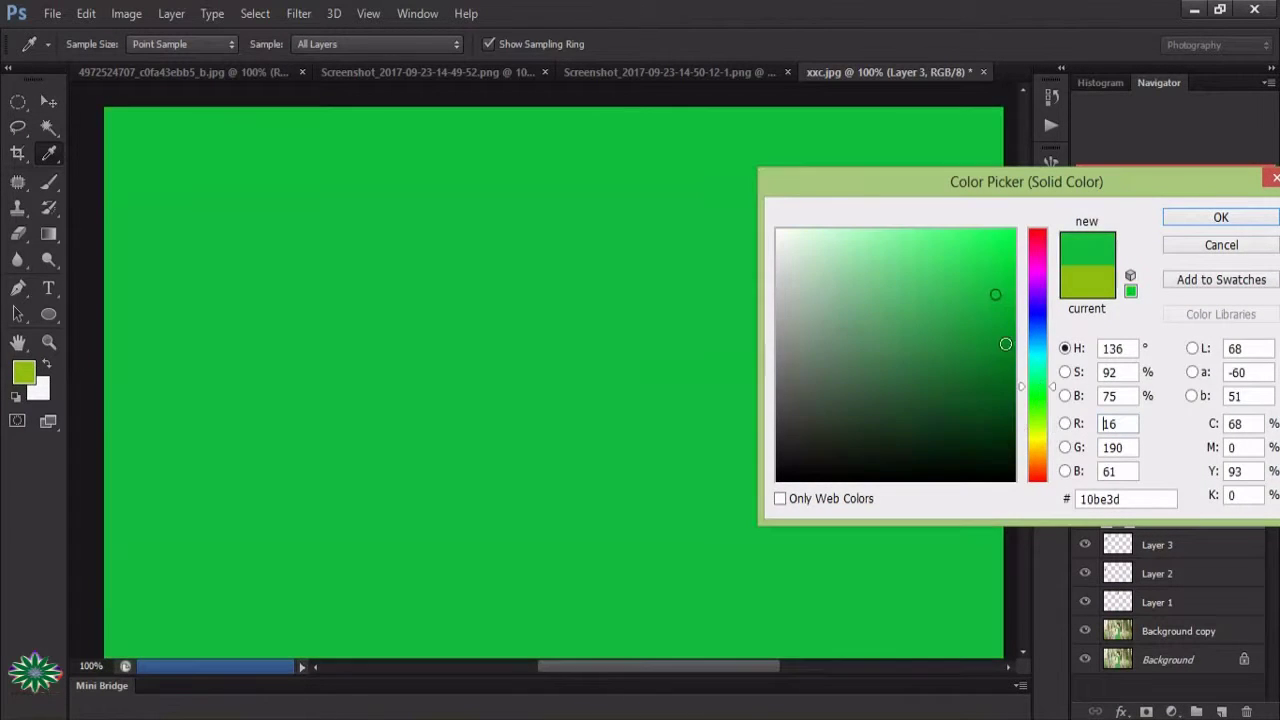
left_click(973, 246)
left_click(1222, 221)
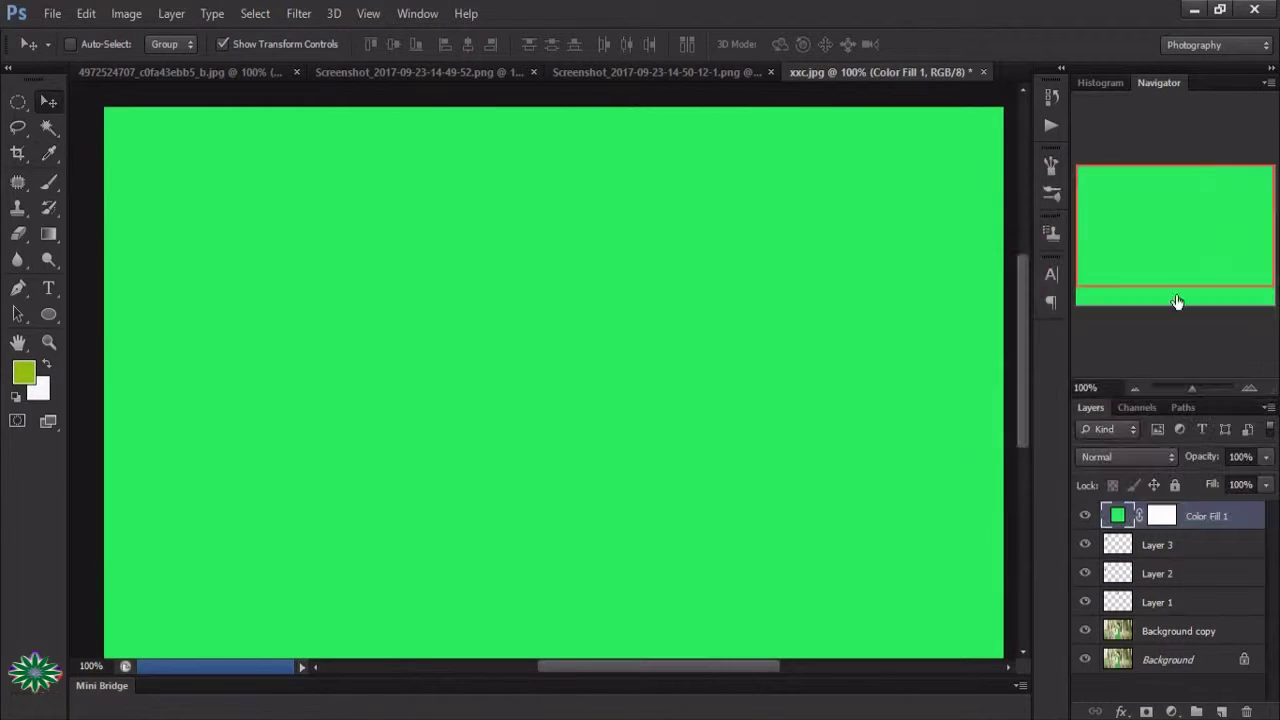
left_click(1140, 457)
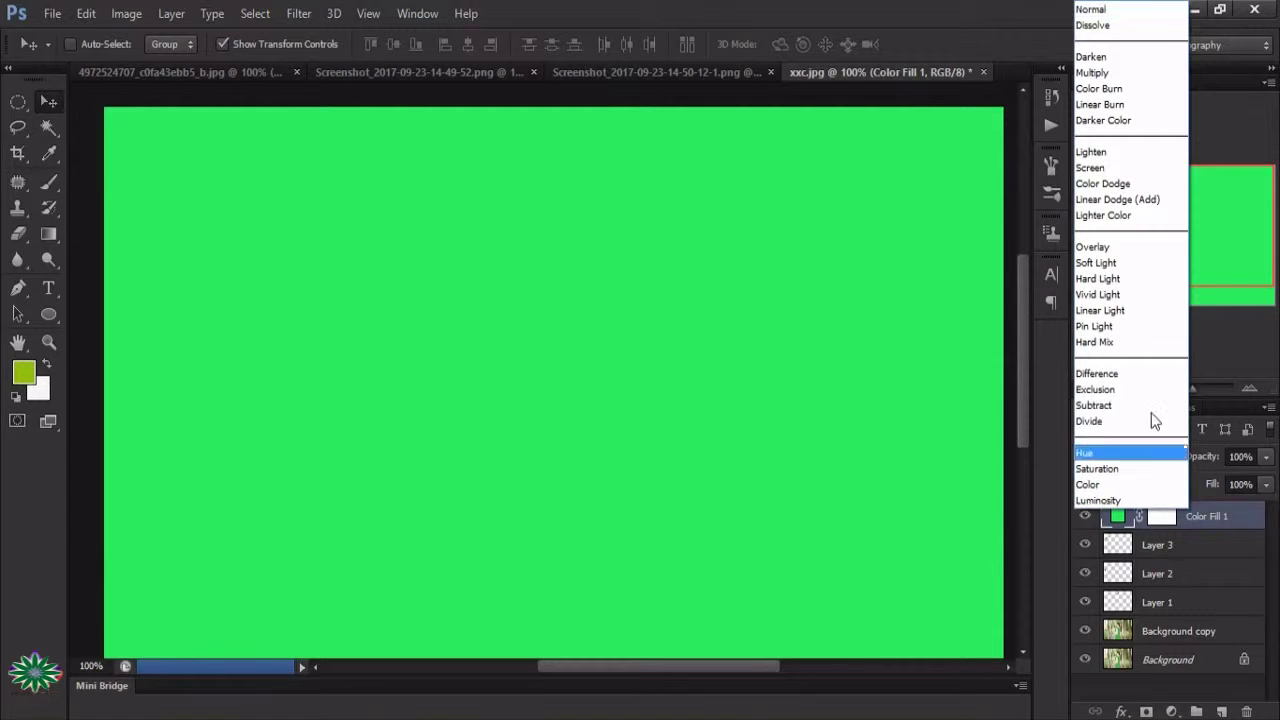
left_click(1103, 167)
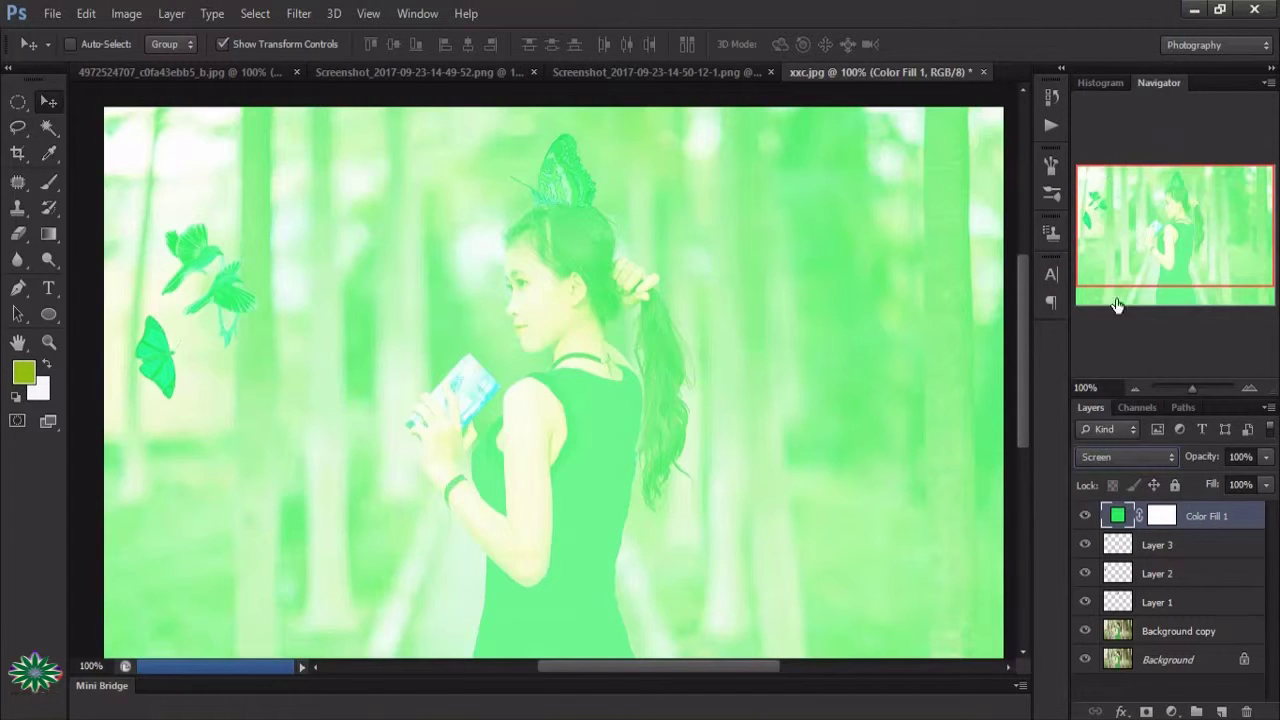
left_click(1267, 457)
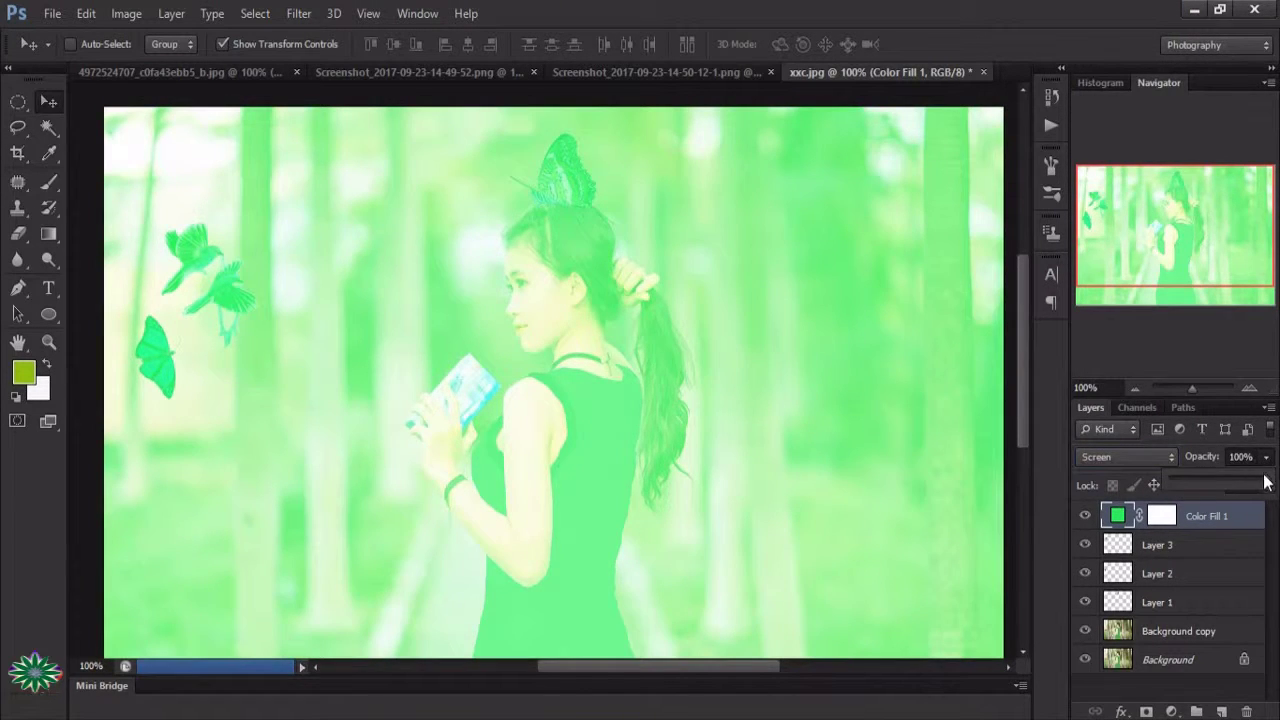
mouse_move(1266, 482)
left_mouse_down()
mouse_move(1187, 481)
mouse_move(1197, 485)
left_mouse_up()
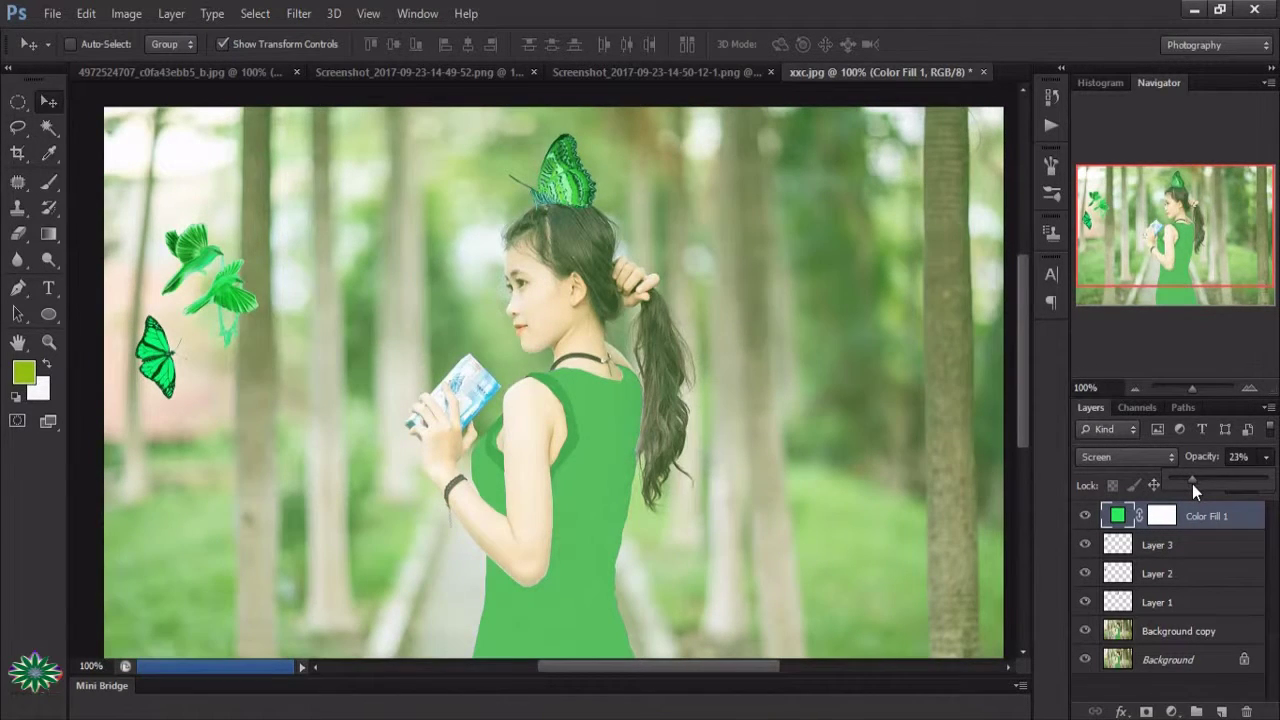
Add a blue Color Fill 2 layer (#1410be) over the photo
left_click(1171, 711)
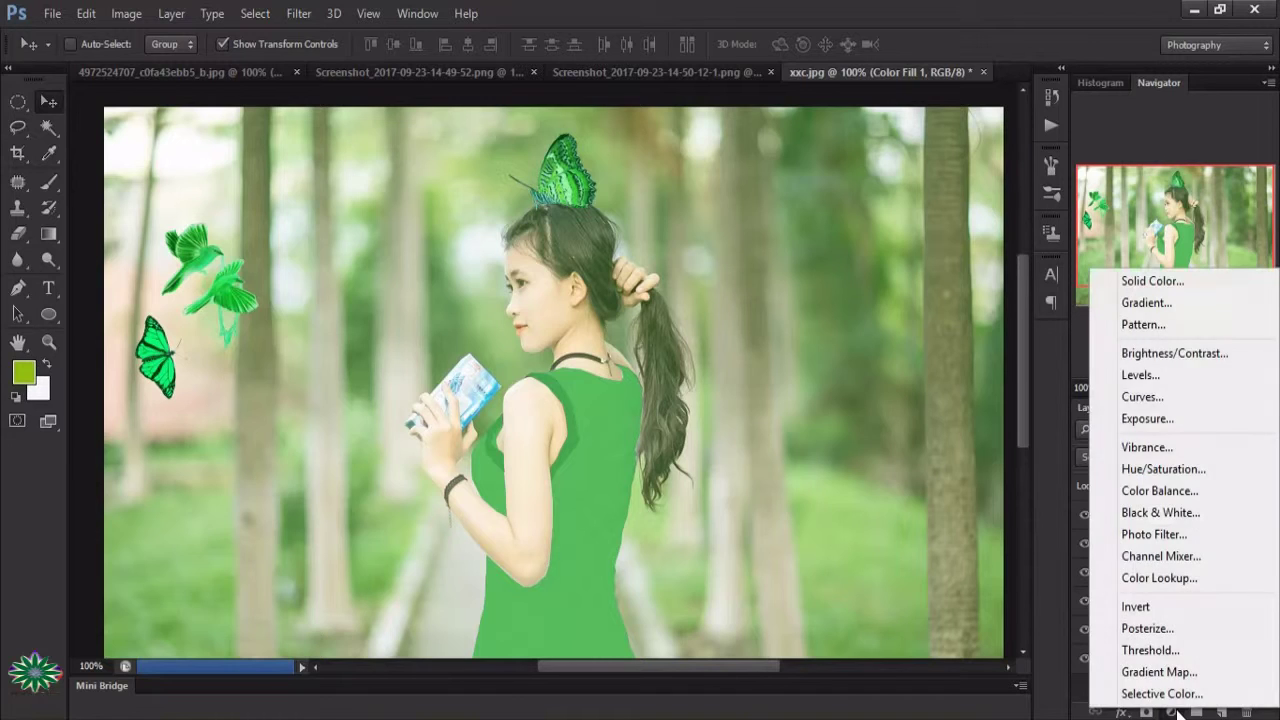
left_click(1221, 282)
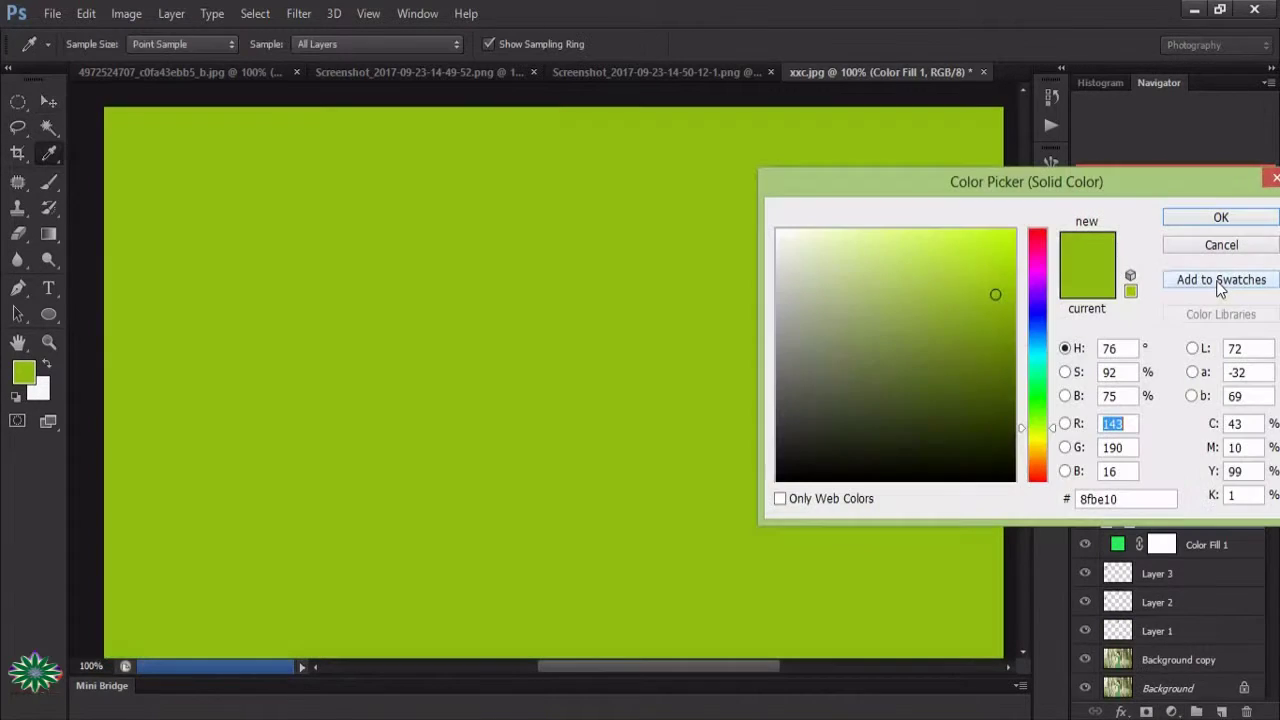
left_click(1038, 312)
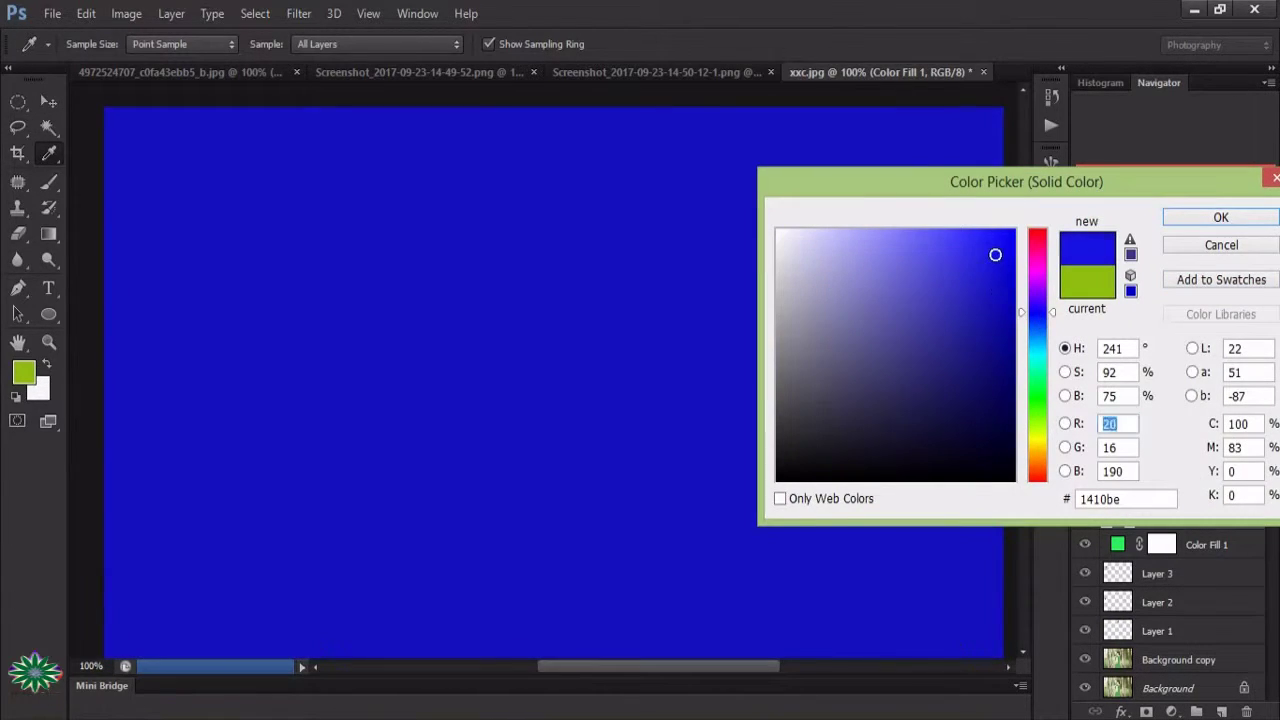
left_click(1235, 222)
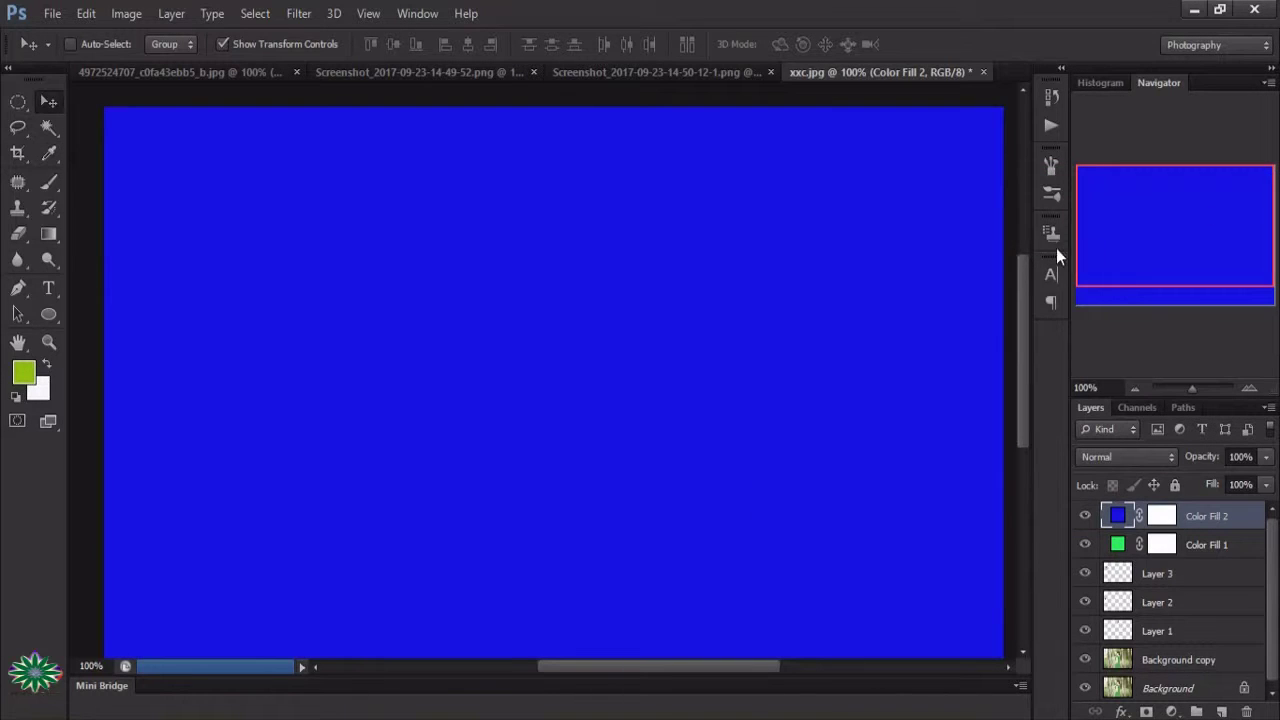
Set the blue Color Fill 2 layer to Screen blend mode at 18% opacity
left_click(1145, 456)
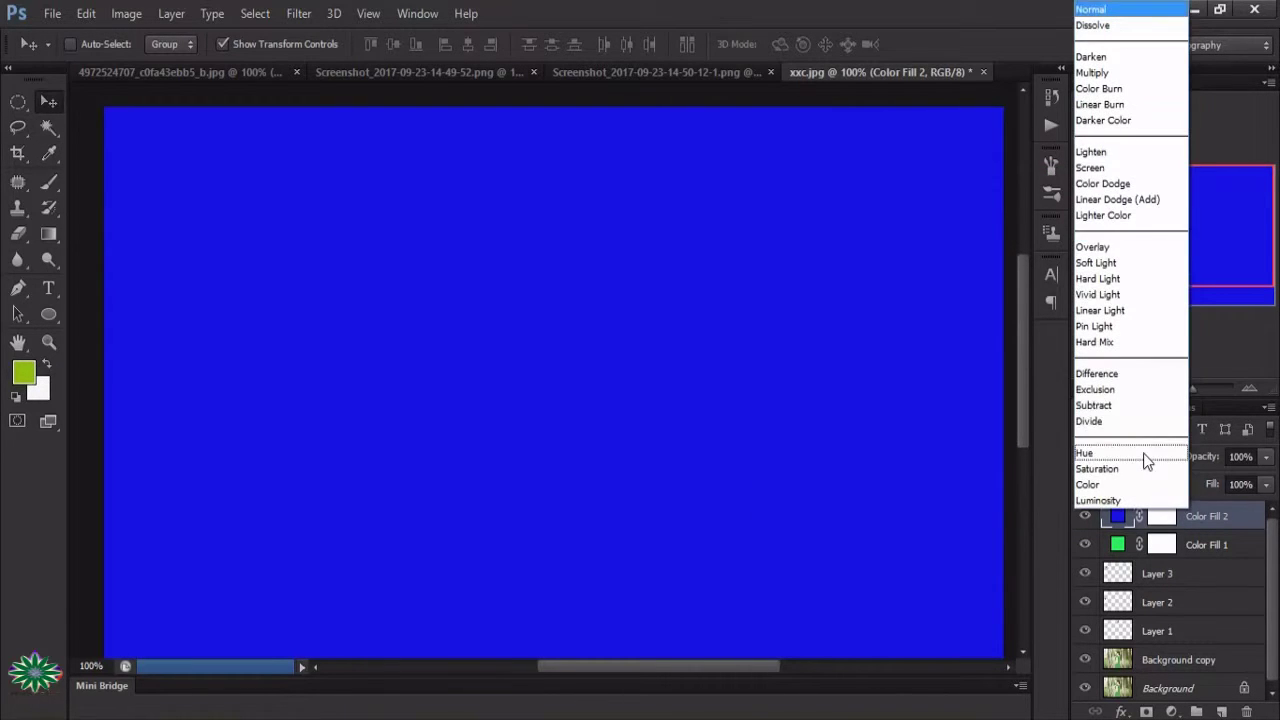
left_click(1124, 165)
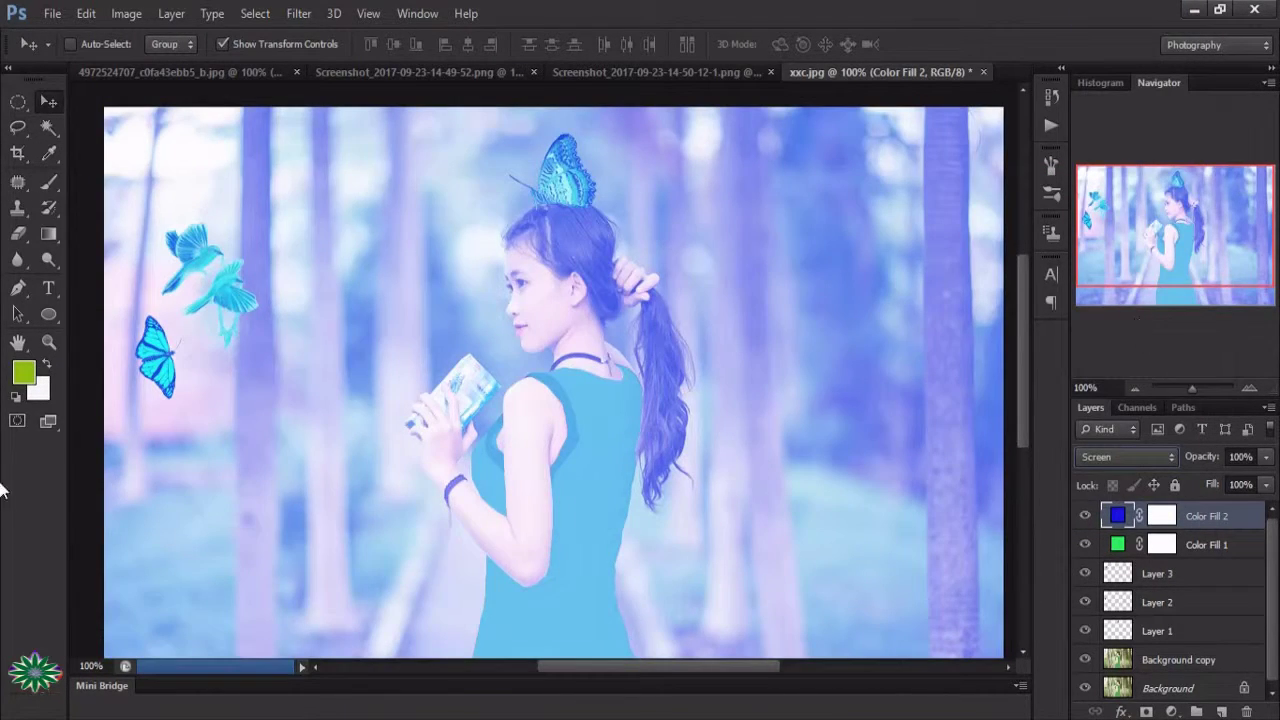
left_click(1265, 458)
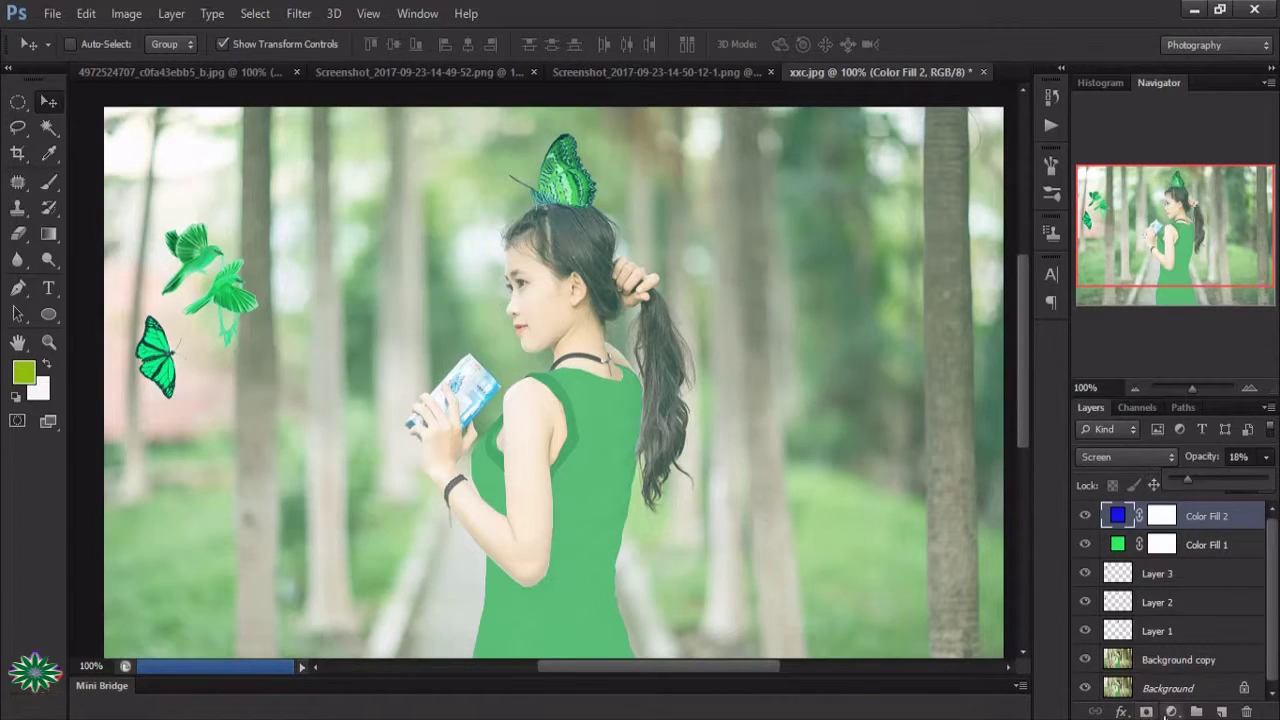
left_click(1171, 711)
Add a third solid colour fill layer in blue #1024be
left_click(1198, 284)
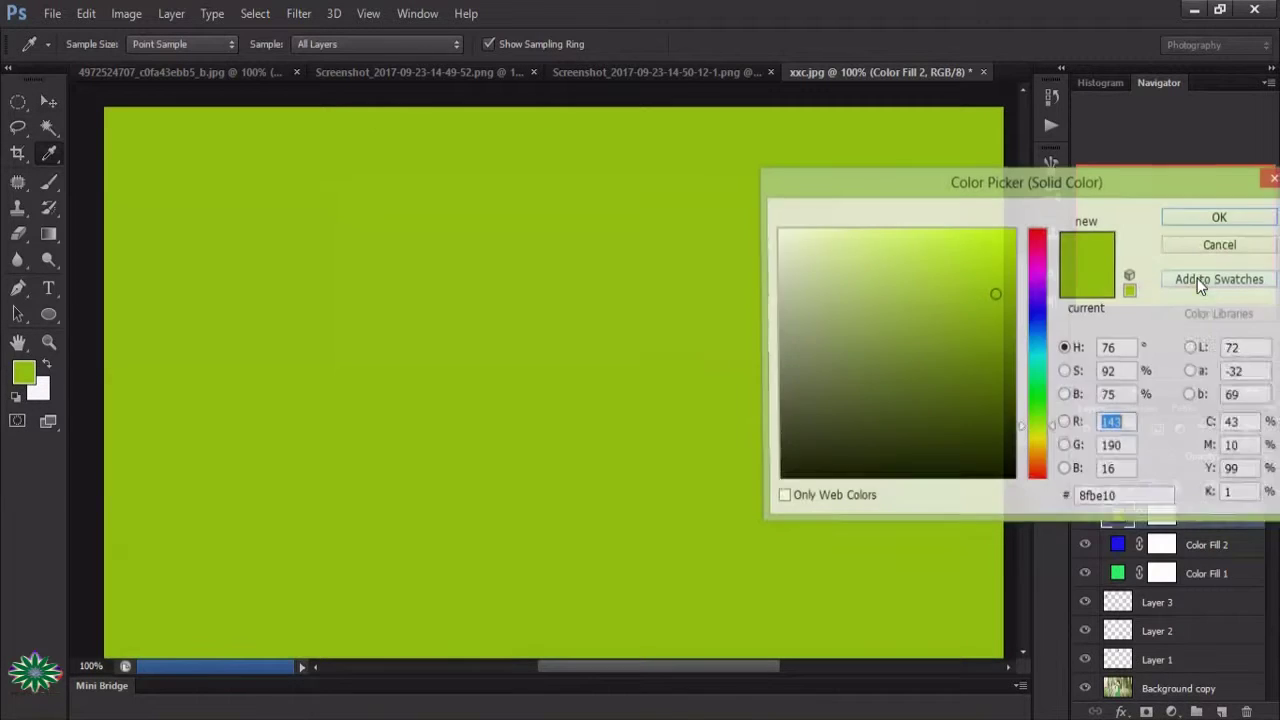
left_click(1041, 318)
left_click(991, 260)
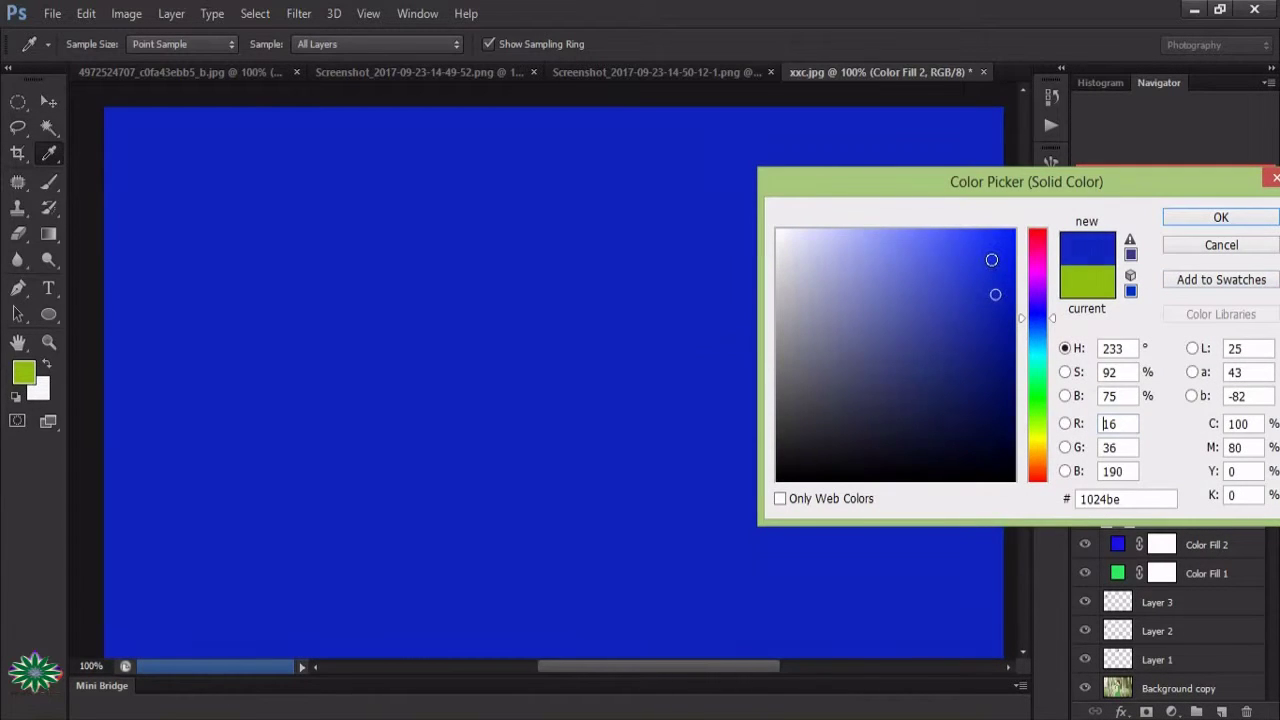
left_click(1229, 217)
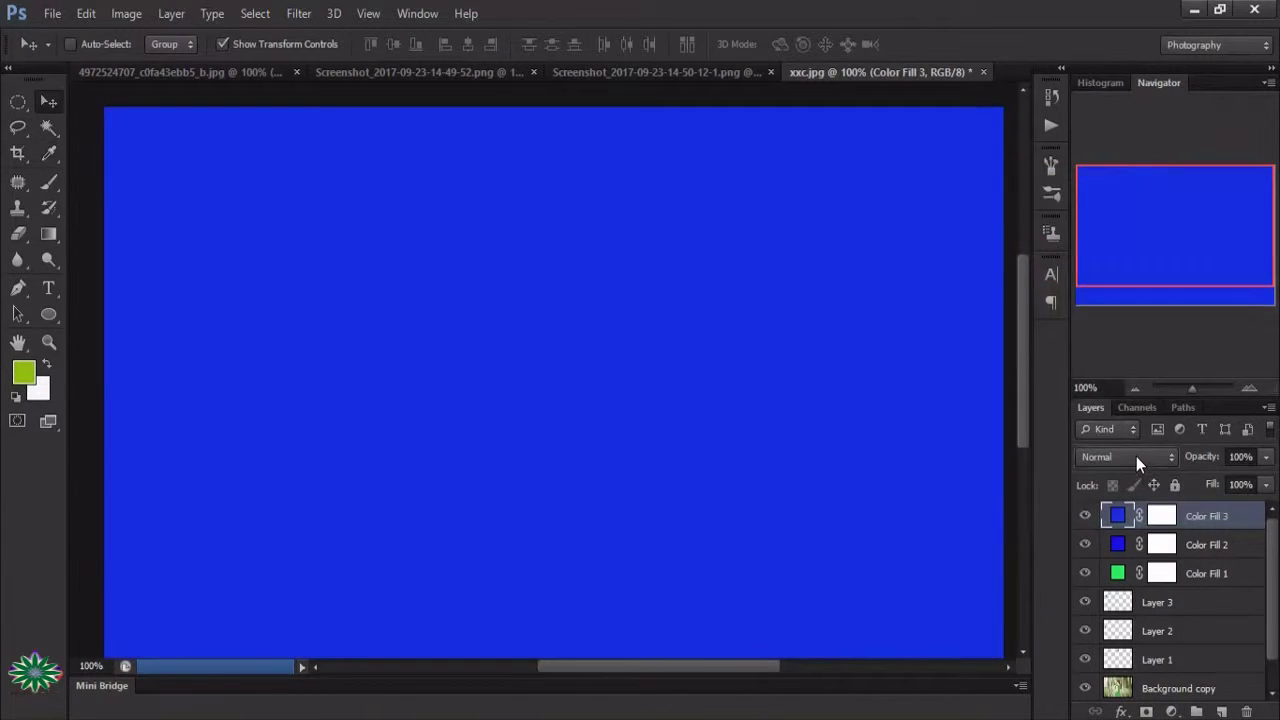
Set Color Fill 3 to Soft Light blend mode at 59% opacity
left_click(1136, 456)
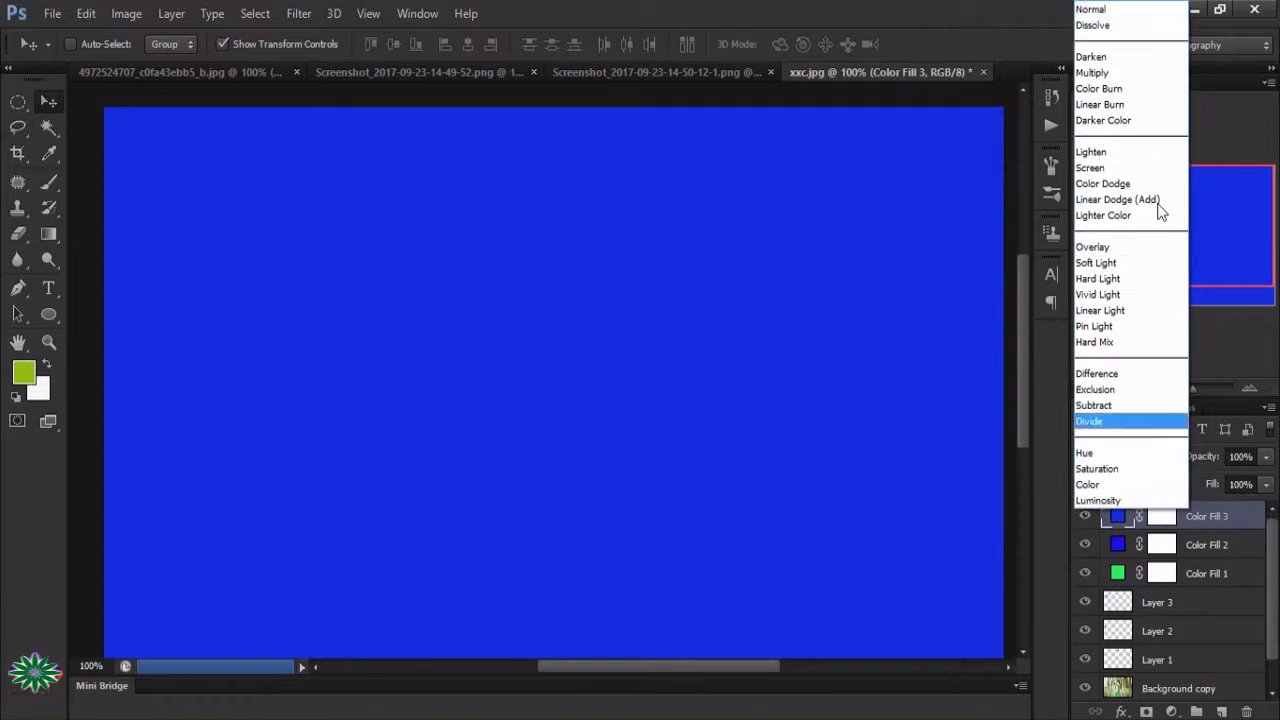
left_click(1119, 263)
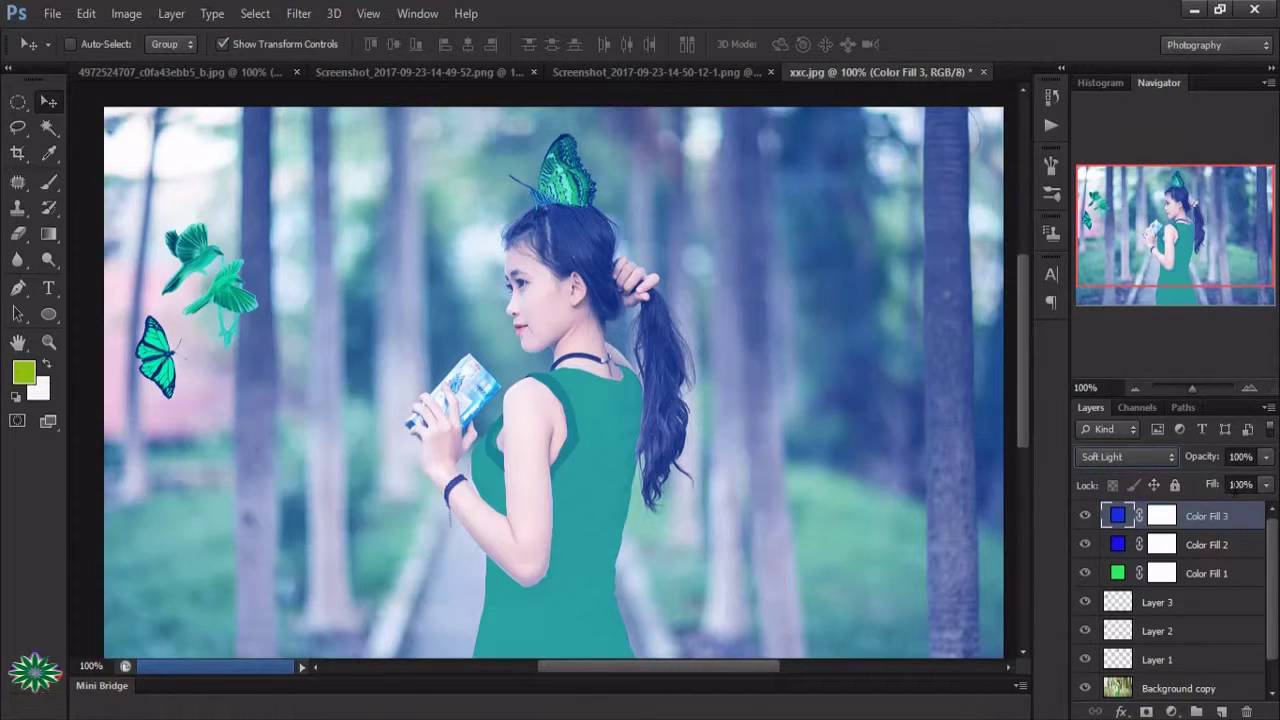
left_click(1266, 456)
left_click_drag(1263, 486, 1227, 486)
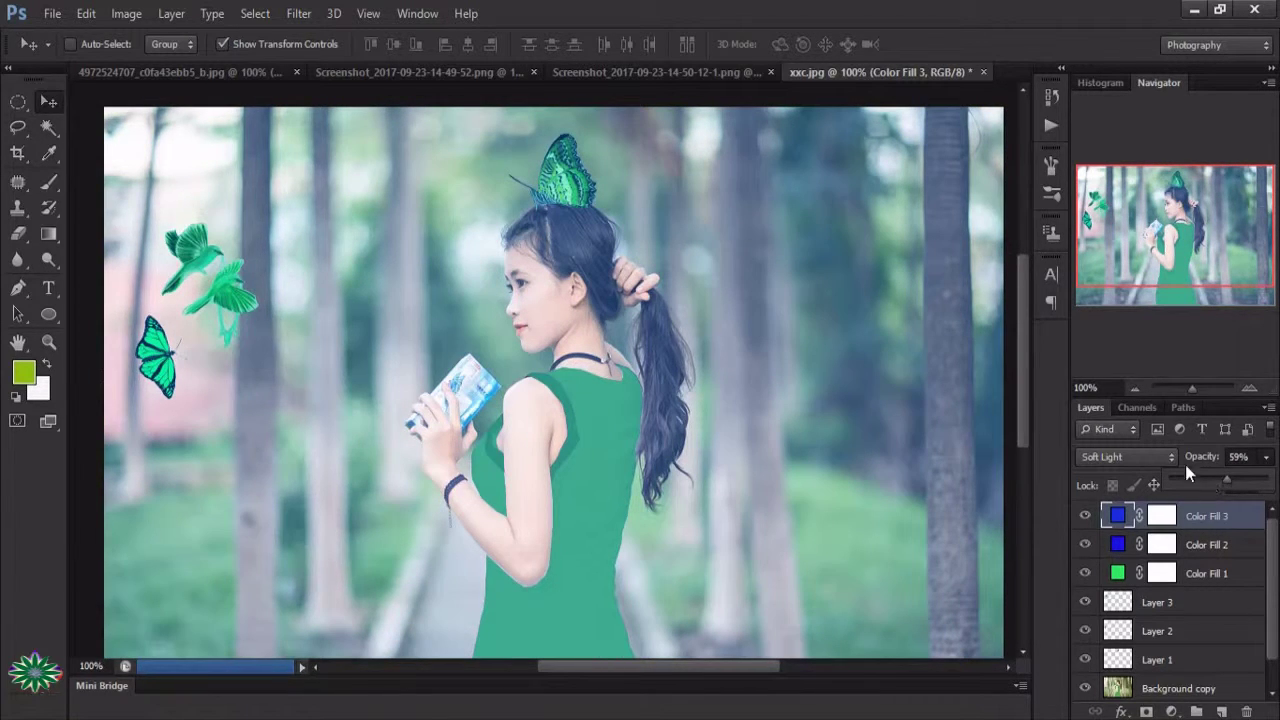
Add a fourth solid colour fill layer in a bright green
left_click(1173, 711)
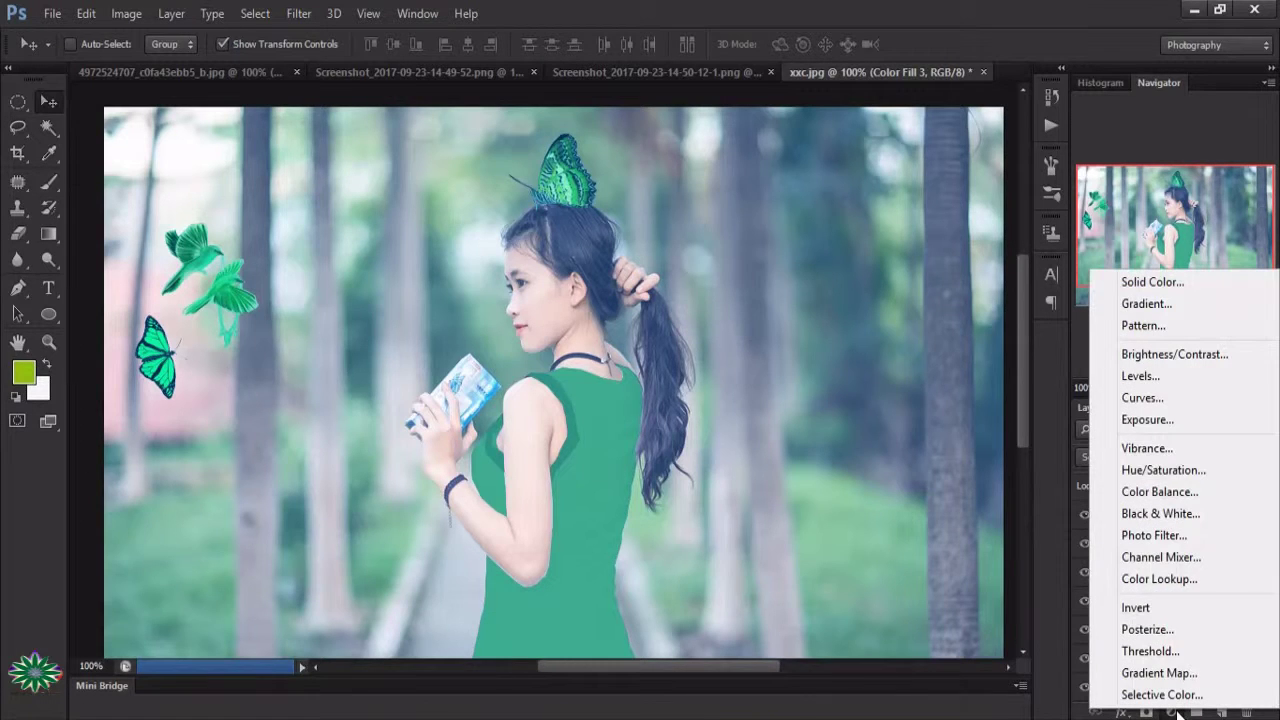
left_click(1193, 282)
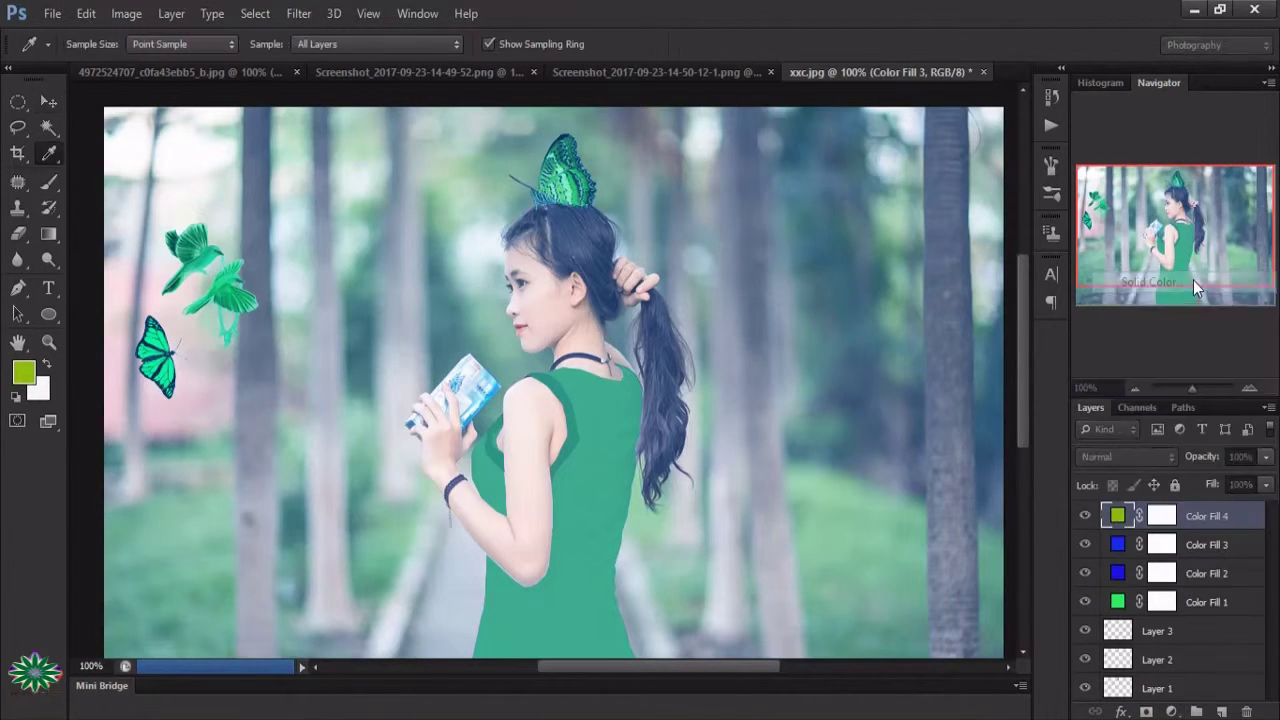
left_click(1040, 386)
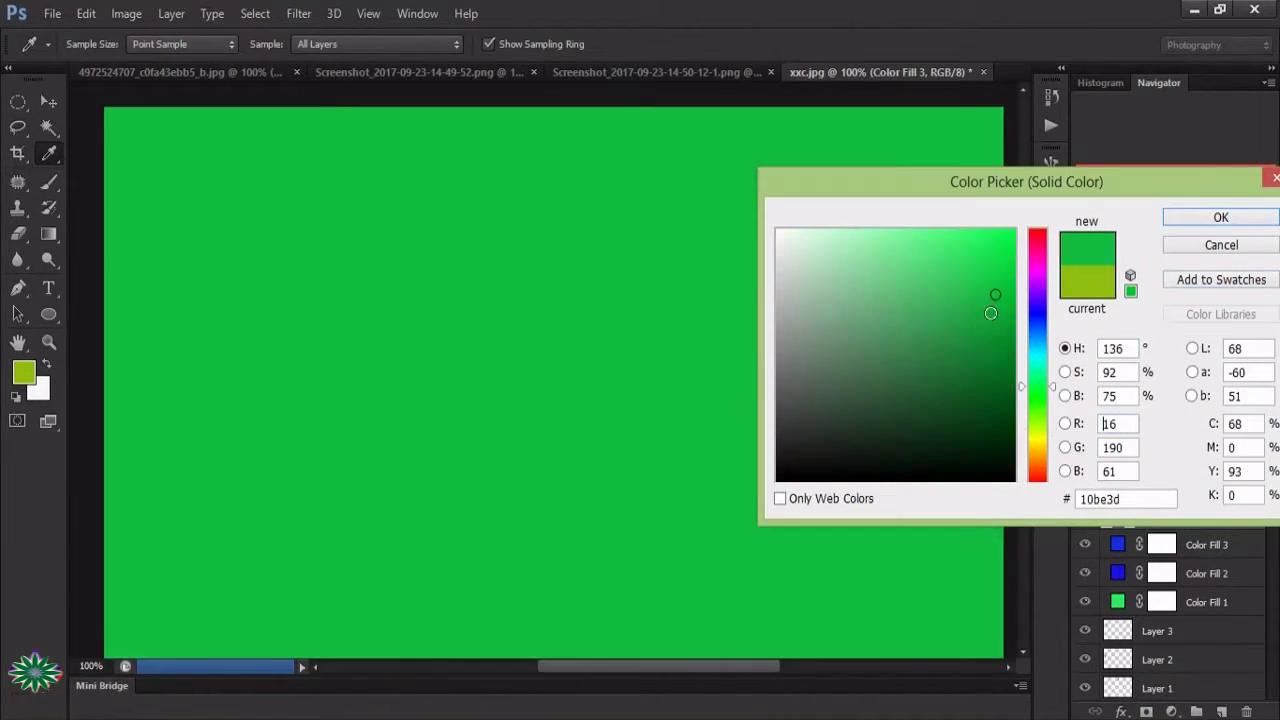
left_click(984, 250)
left_click(1220, 217)
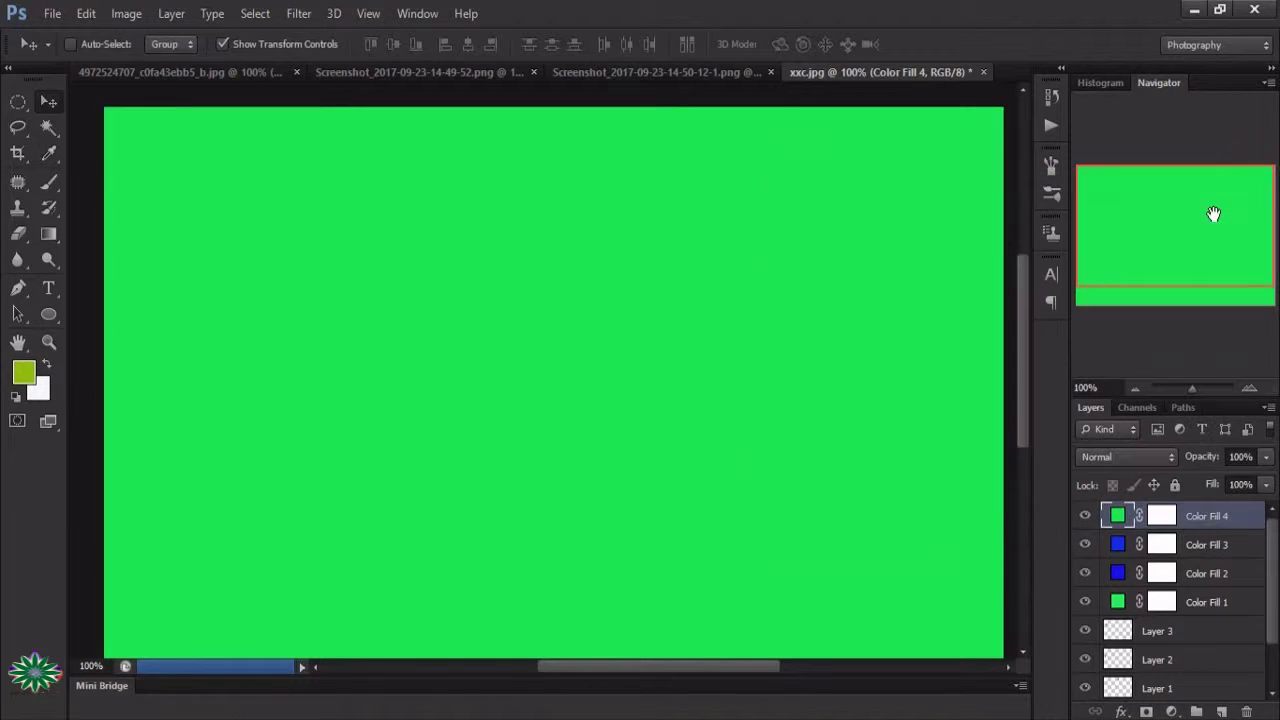
Set Color Fill 4 to Soft Light blend mode at 16% opacity
left_click(1153, 461)
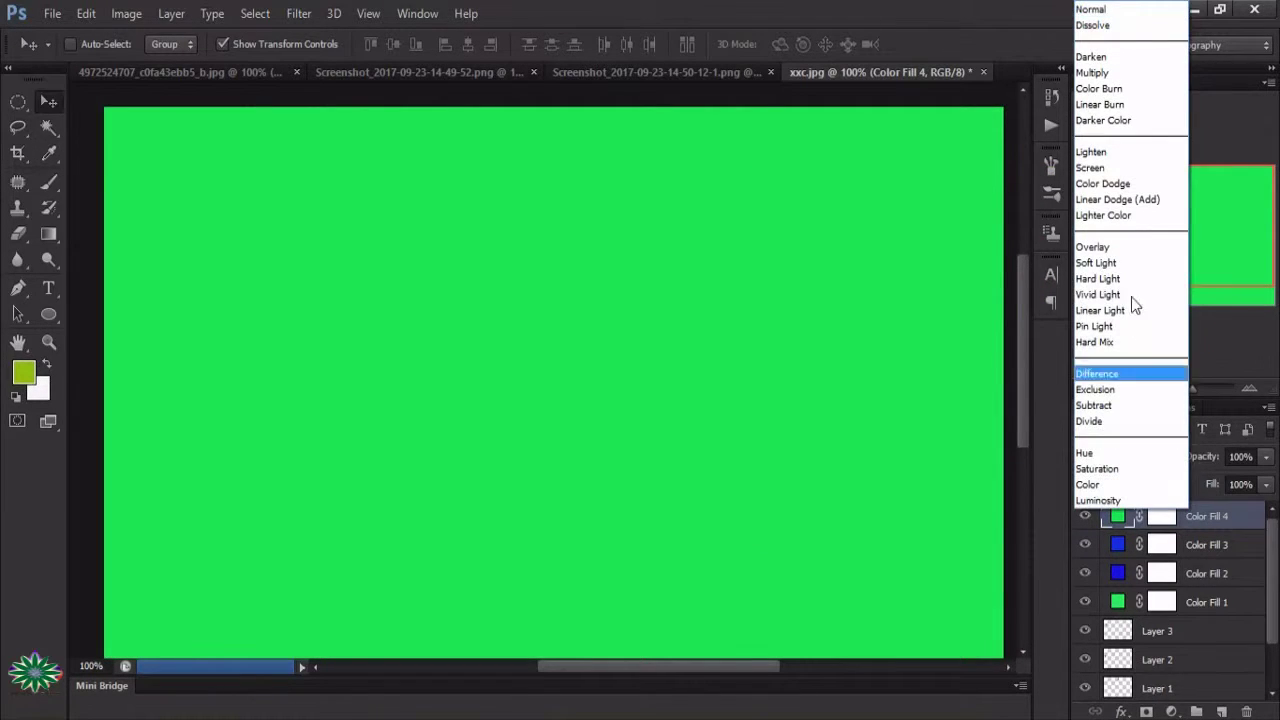
left_click(1117, 265)
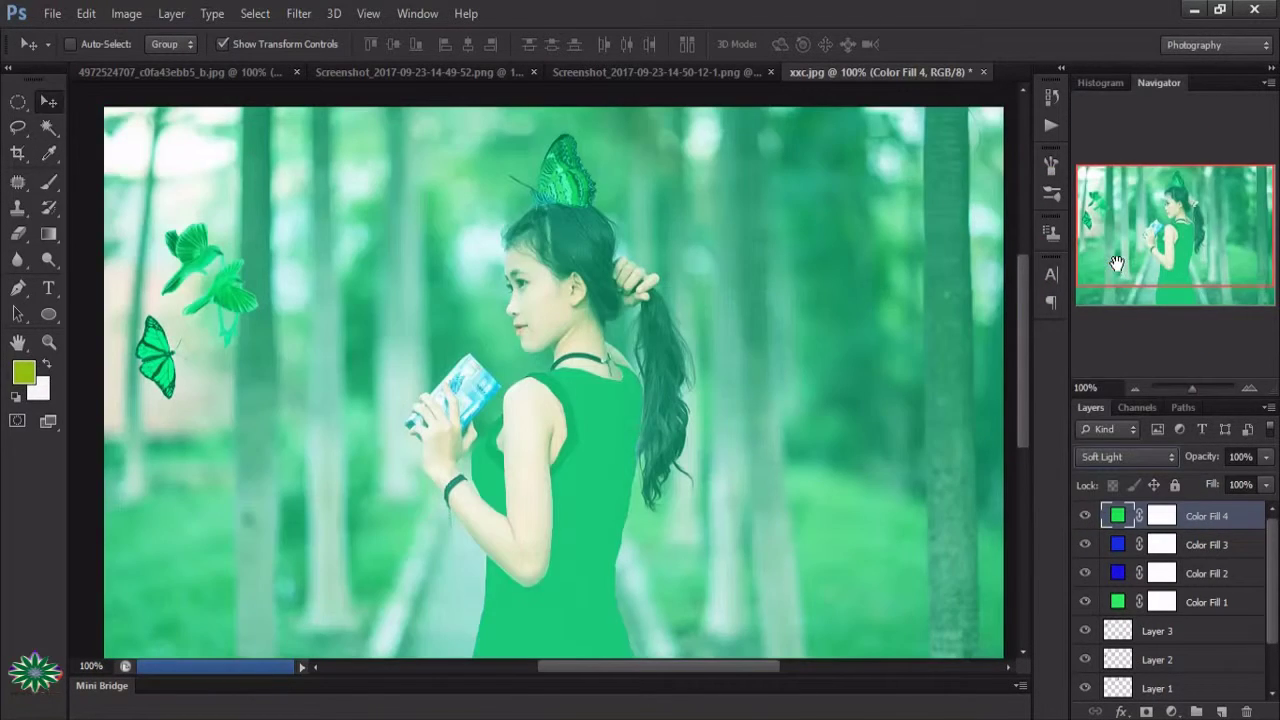
left_click(1264, 457)
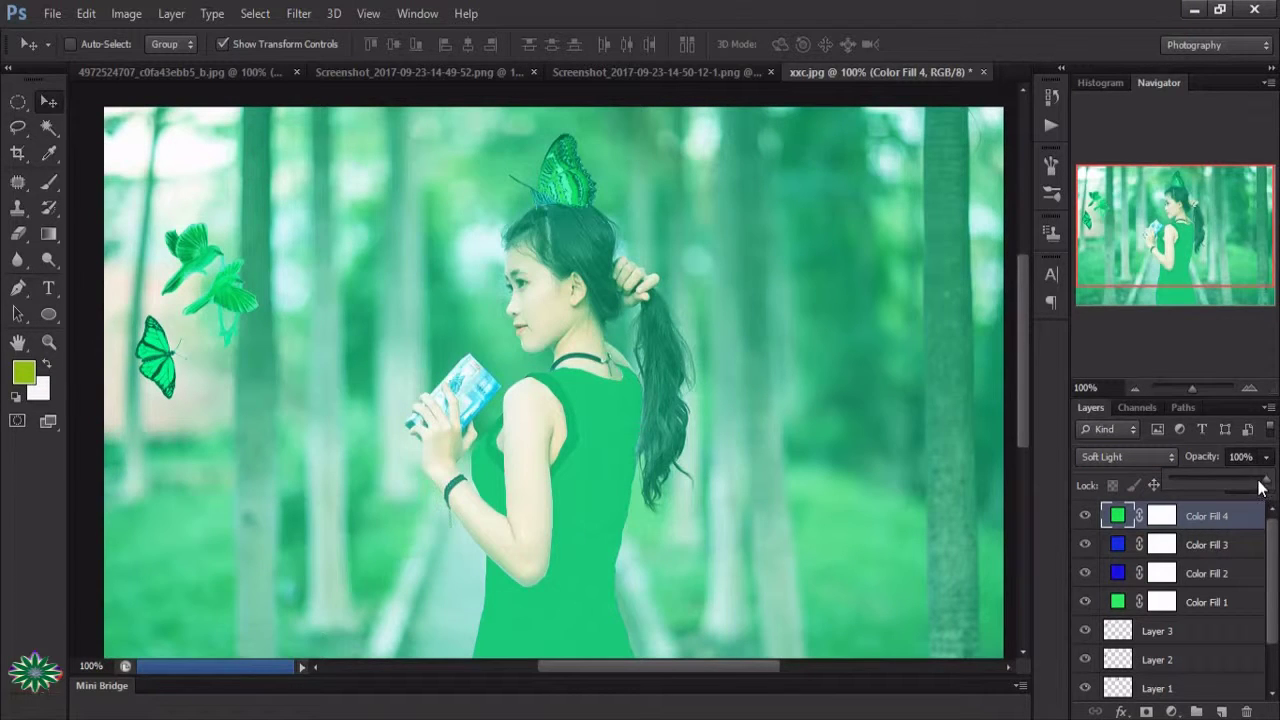
left_click_drag(1262, 487, 1185, 485)
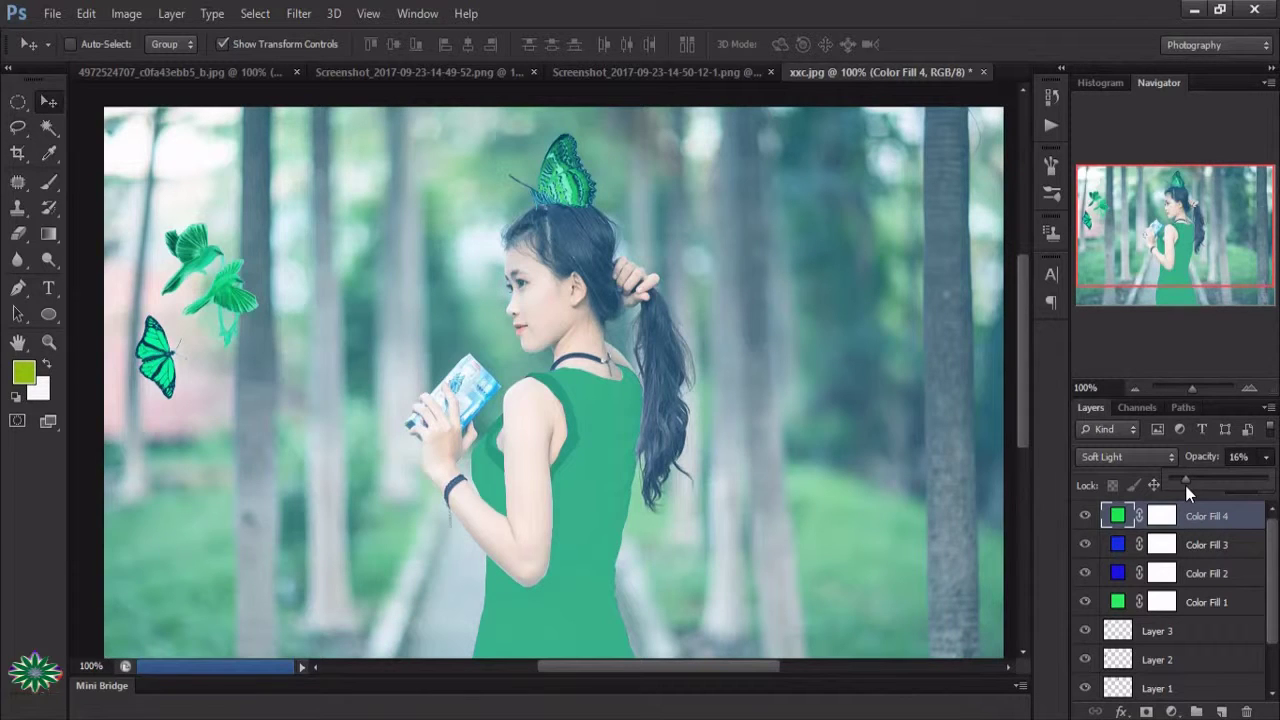
left_click(1089, 516)
Toggle Color Fill 3, Color Fill 1, the birds and both butterflies off and on to compare
left_click(1085, 544)
left_click(1085, 544)
left_click(1085, 601)
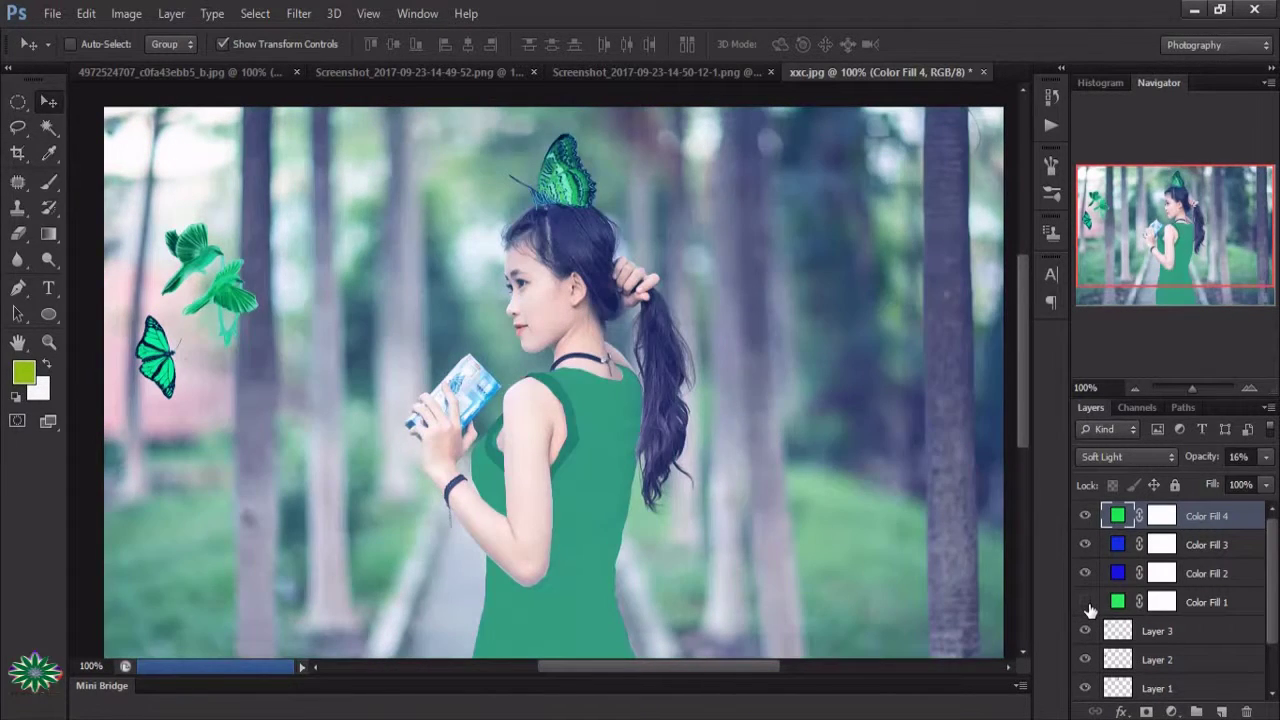
left_click(1085, 601)
left_click(1086, 630)
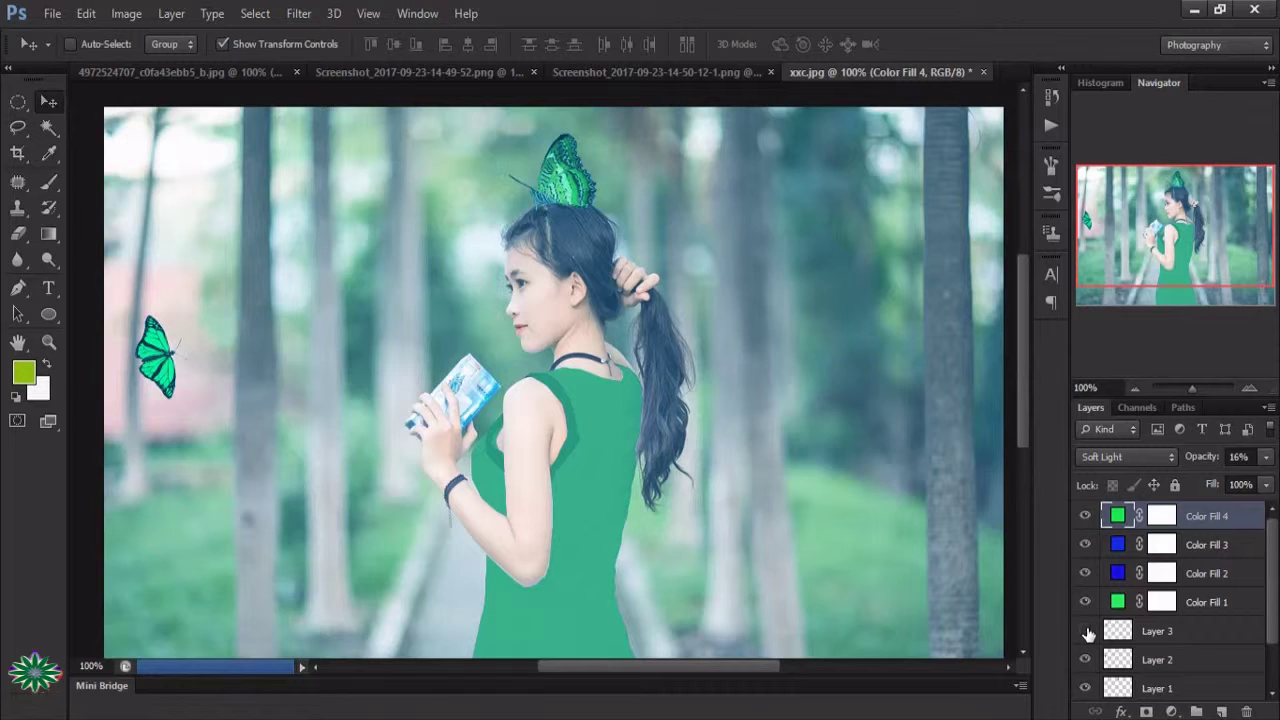
left_click(1086, 630)
left_click(1085, 659)
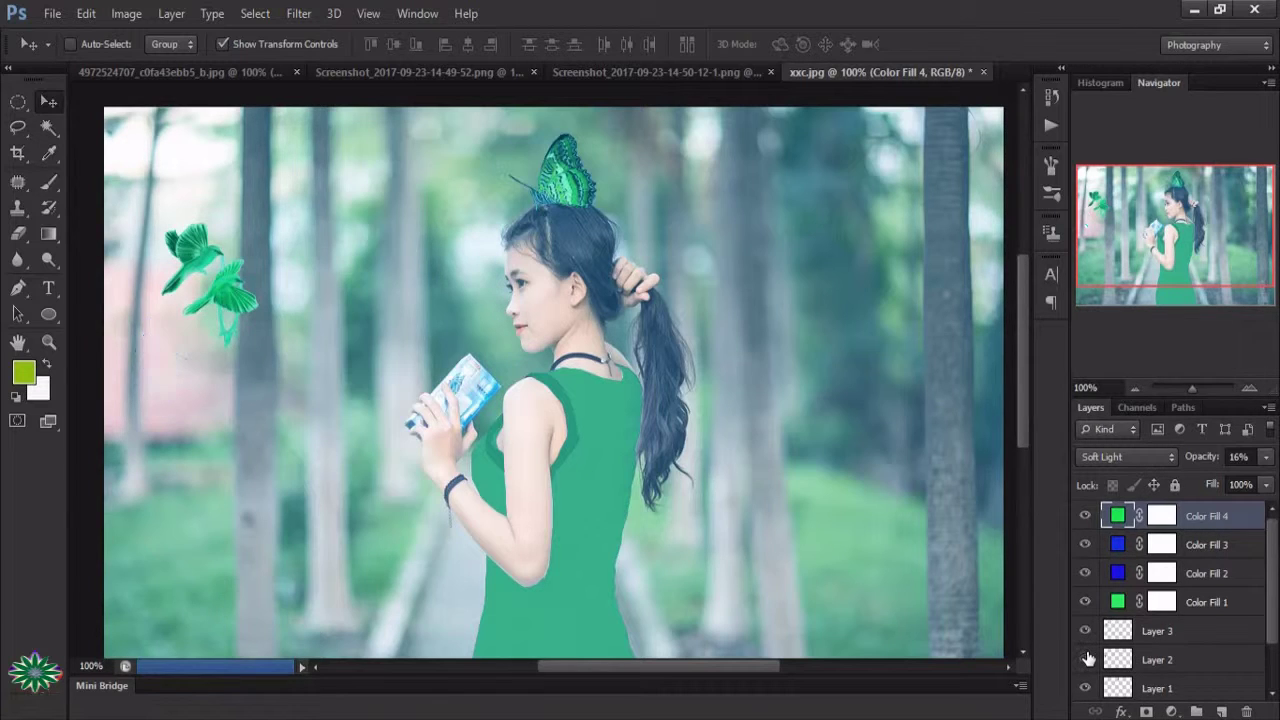
left_click(1085, 659)
left_click(1086, 688)
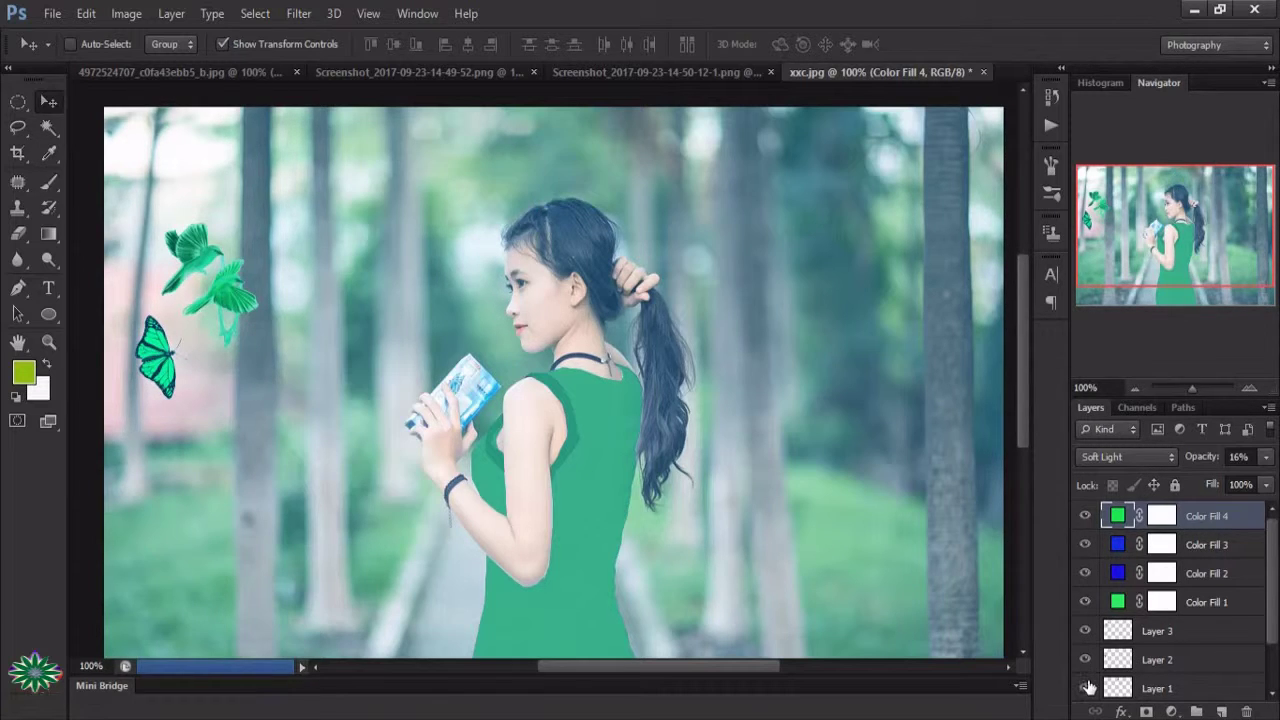
left_click(1086, 688)
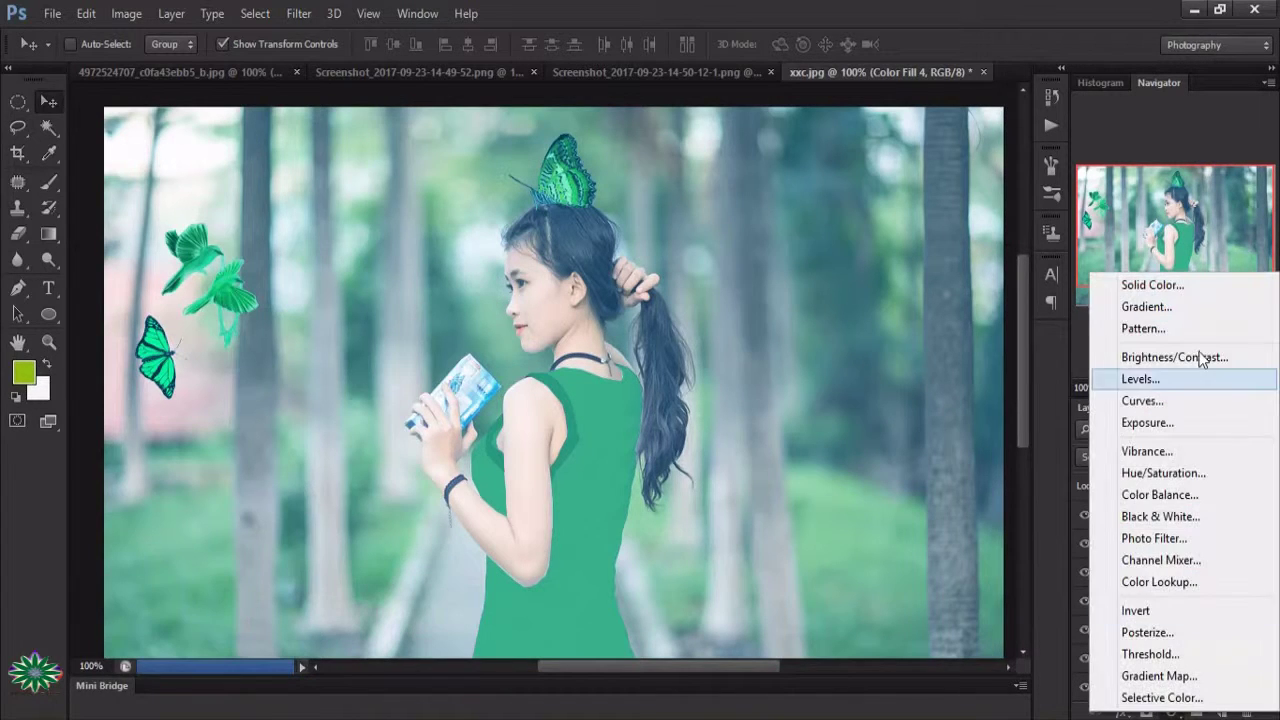
Add a Levels 1 adjustment layer with input black 60 and output white 201
left_click(1197, 377)
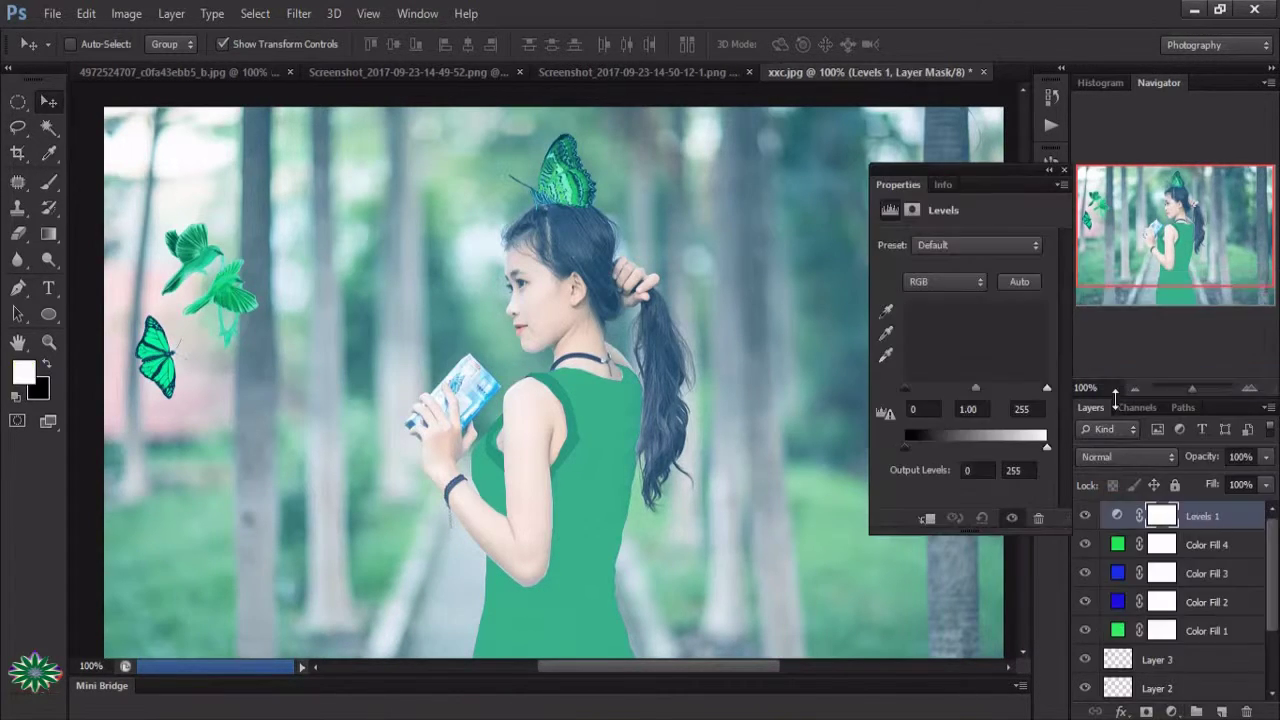
left_click_drag(905, 388, 935, 389)
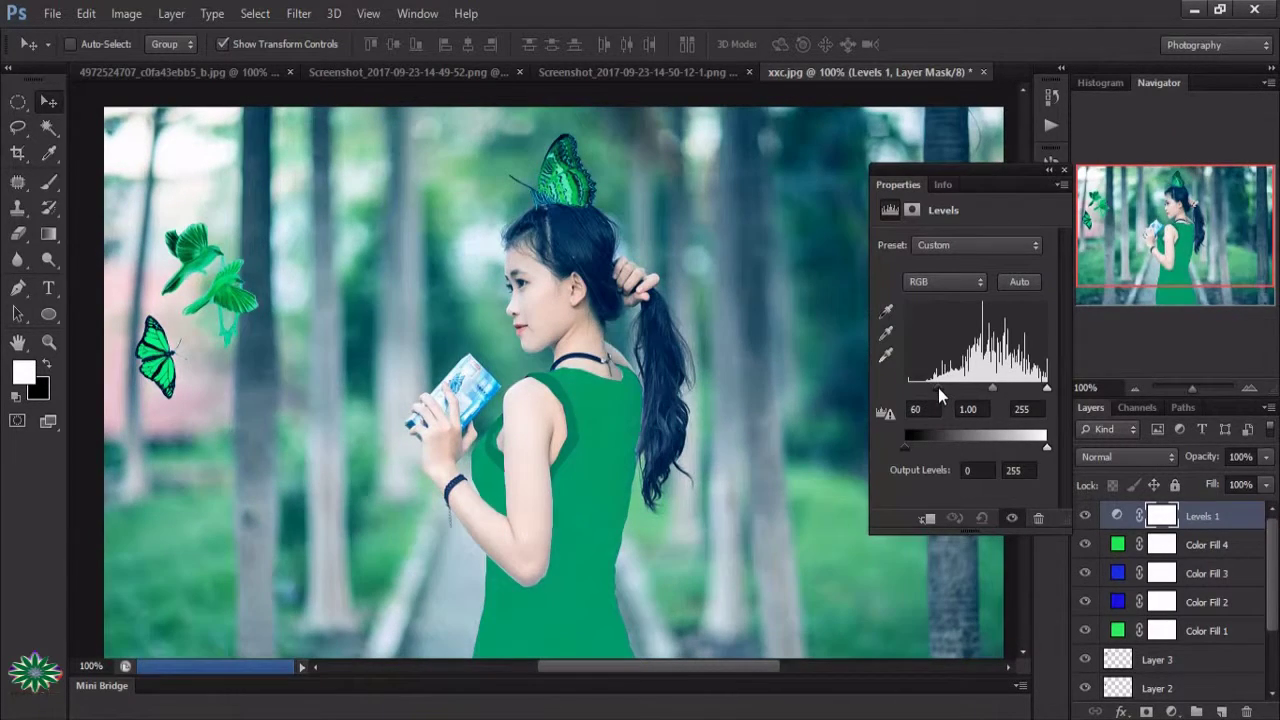
mouse_move(1047, 390)
left_mouse_down()
mouse_move(1022, 386)
mouse_move(1056, 401)
left_mouse_up()
left_click_drag(913, 448, 896, 444)
left_click_drag(1030, 452, 1018, 454)
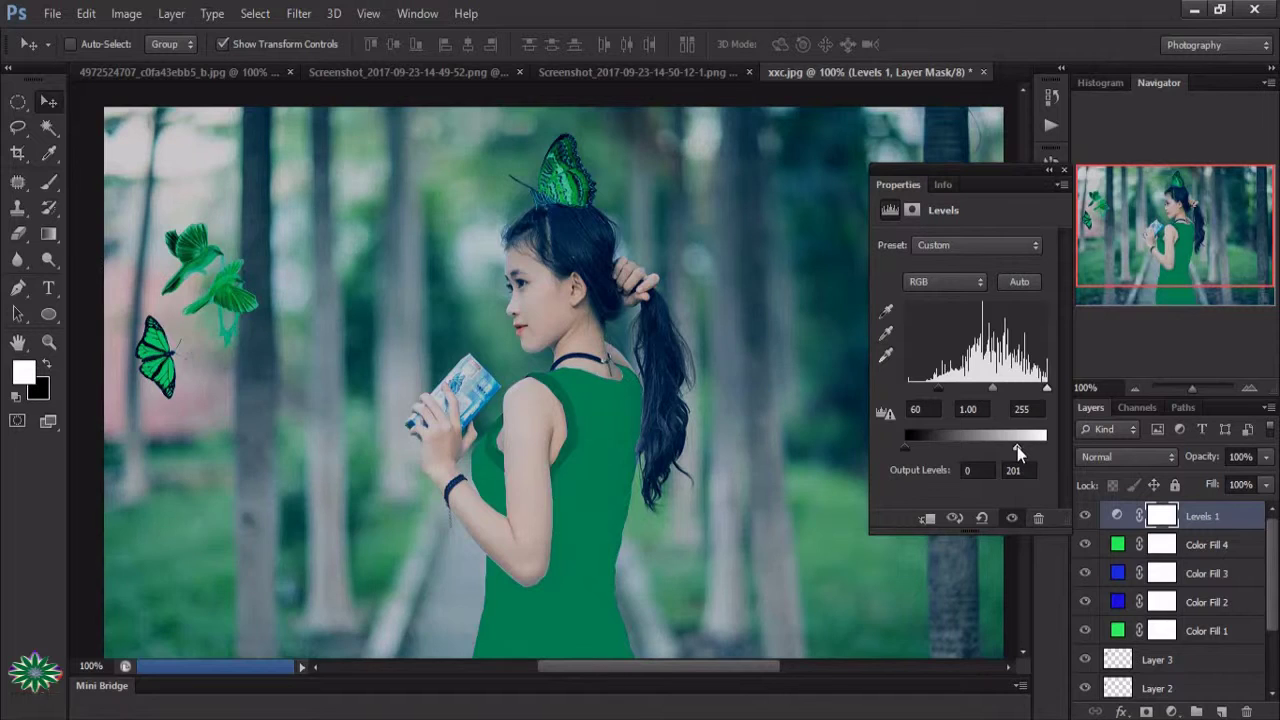
left_click(1064, 172)
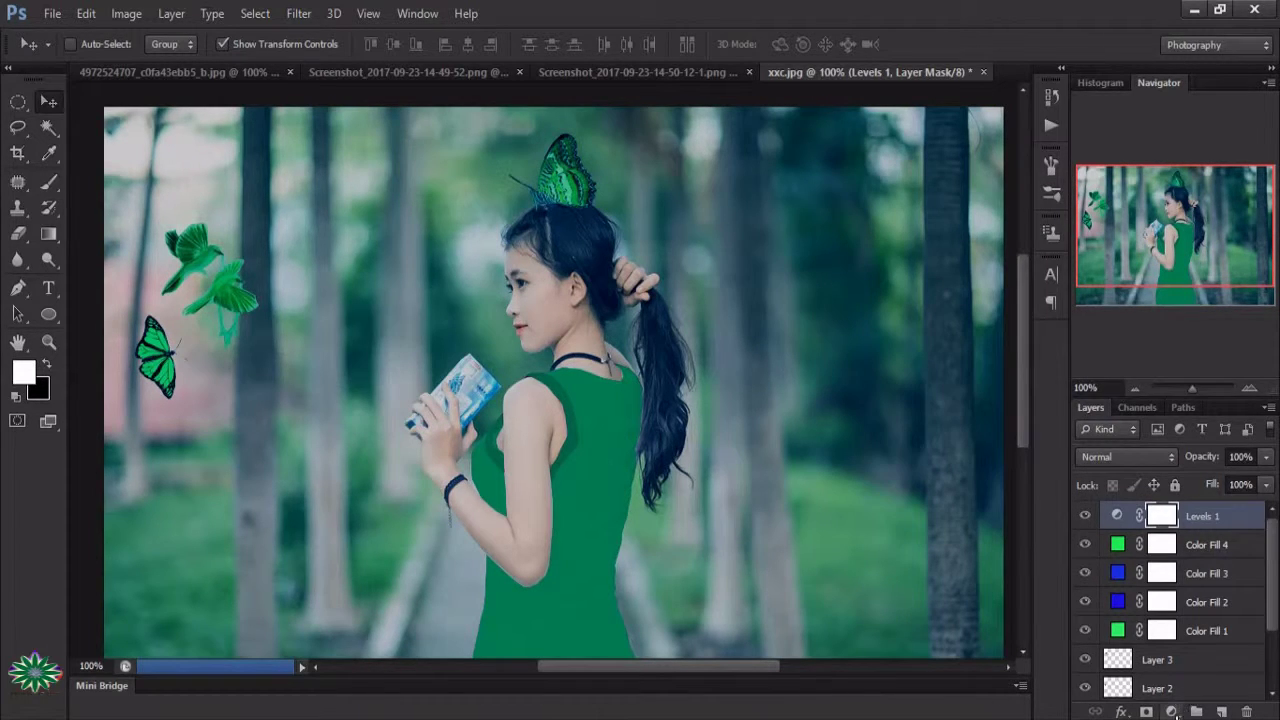
left_click(1172, 711)
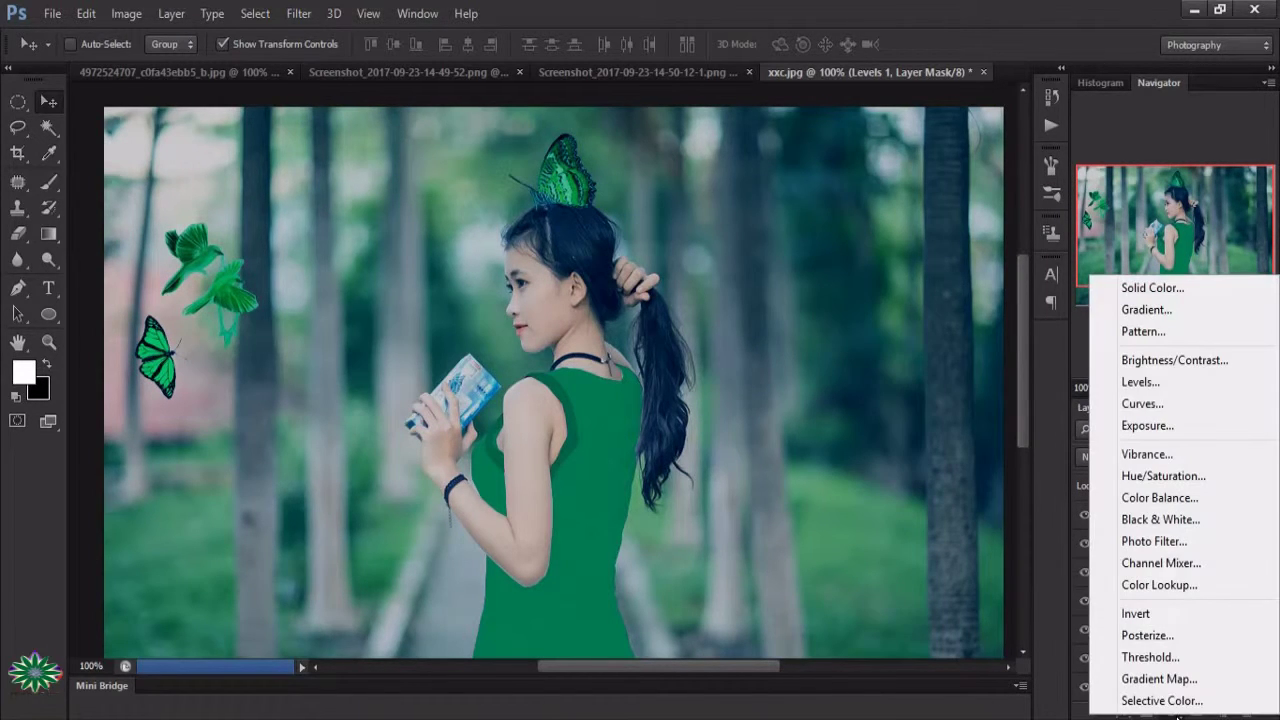
Add Brightness/Contrast 1 at brightness -19 and contrast 91, then a Hue/Saturation layer
left_click(1142, 364)
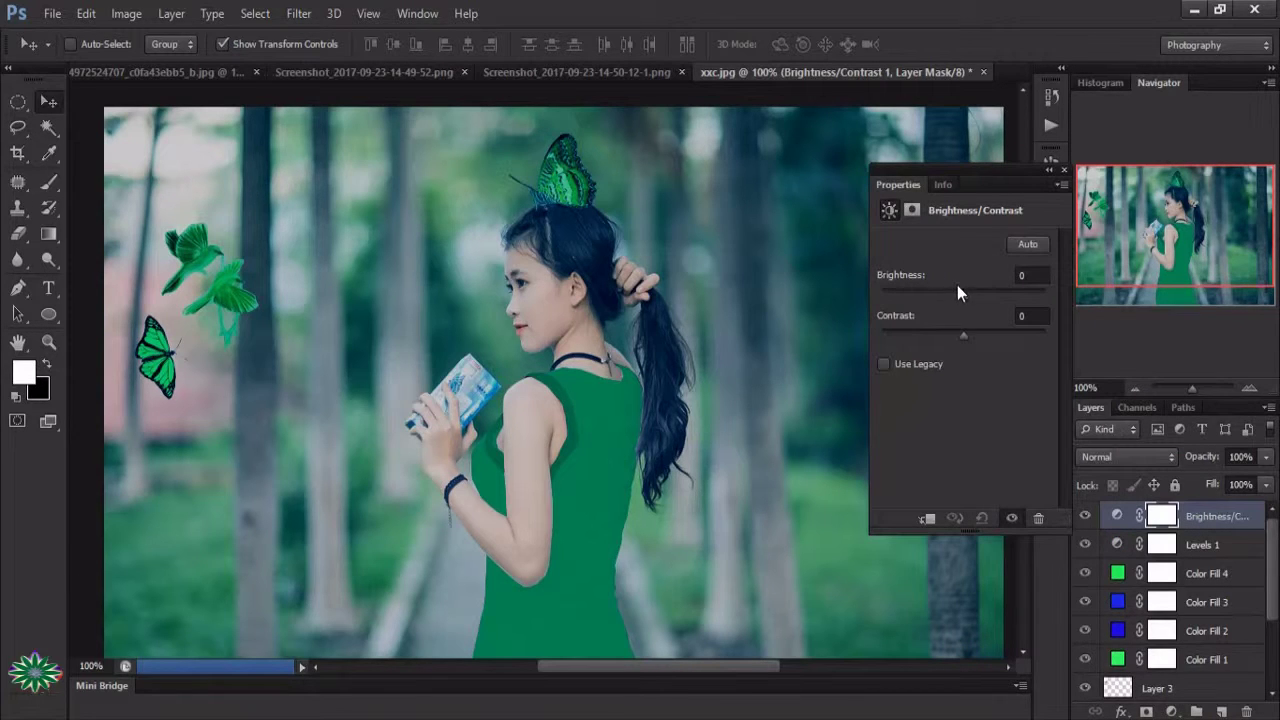
mouse_move(958, 291)
left_mouse_down()
mouse_move(947, 291)
mouse_move(1000, 348)
mouse_move(958, 349)
mouse_move(1039, 349)
left_mouse_up()
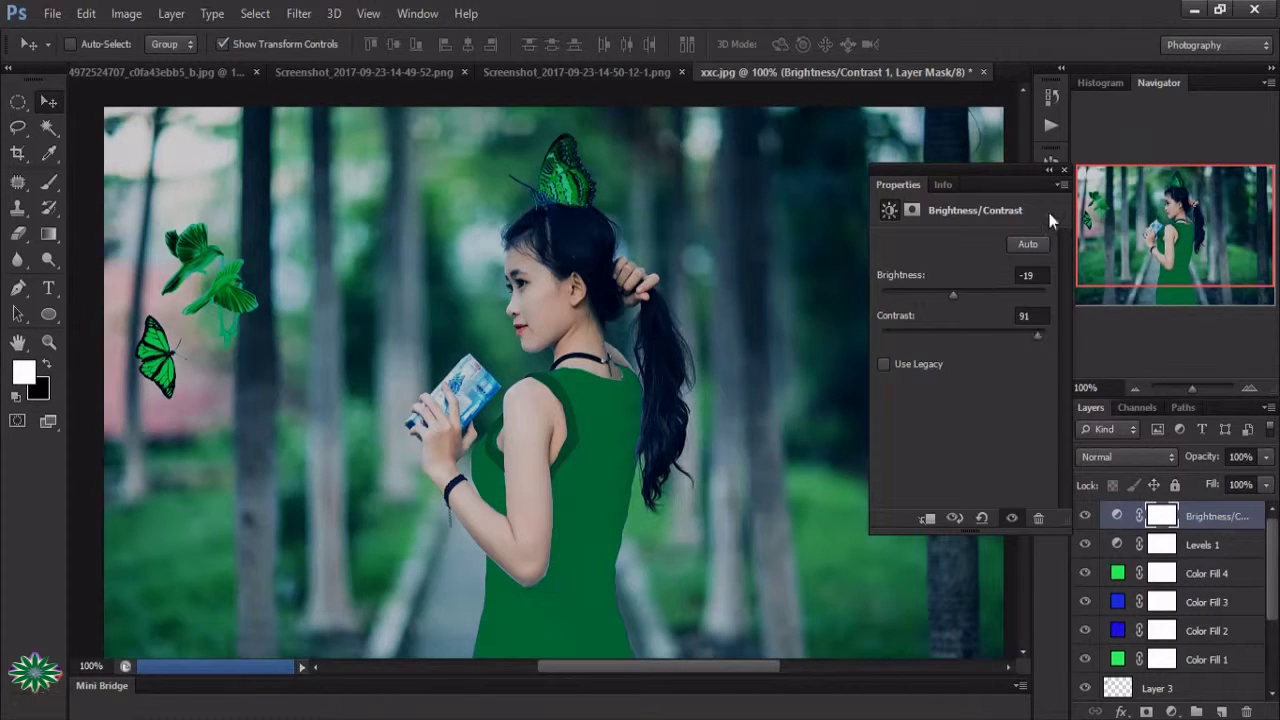
left_click(1063, 177)
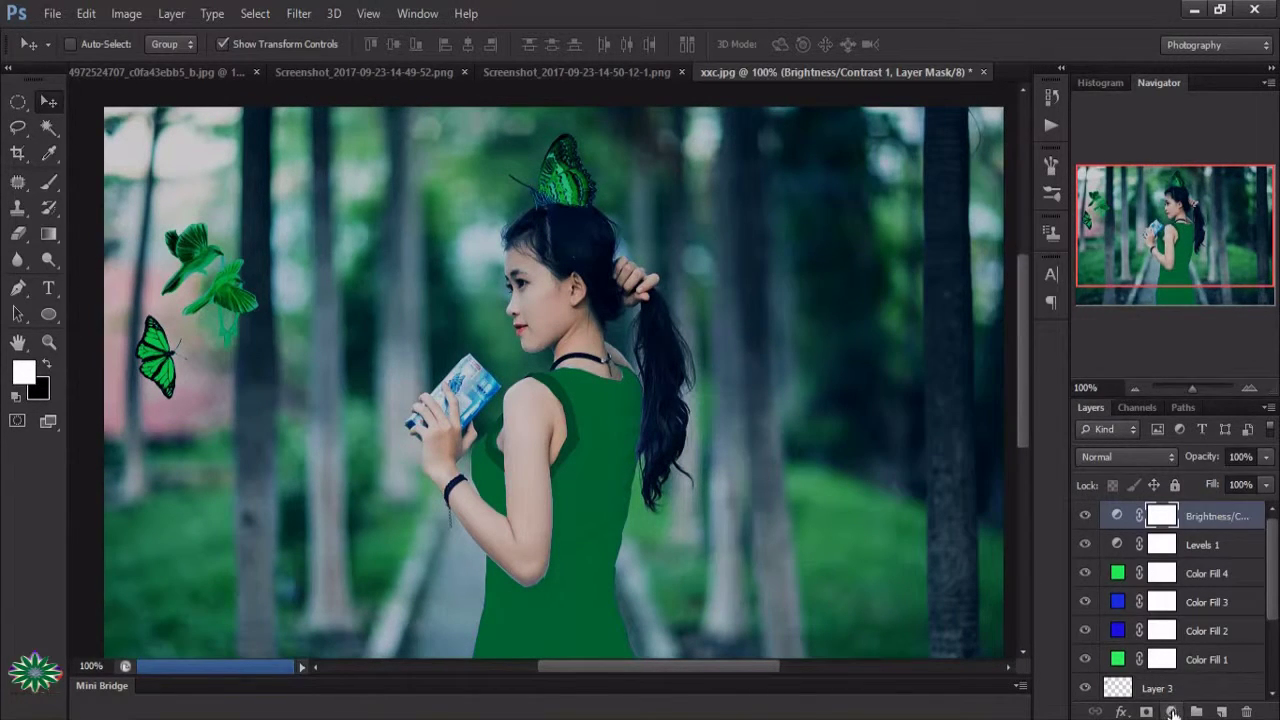
left_click(1172, 711)
left_click(1147, 475)
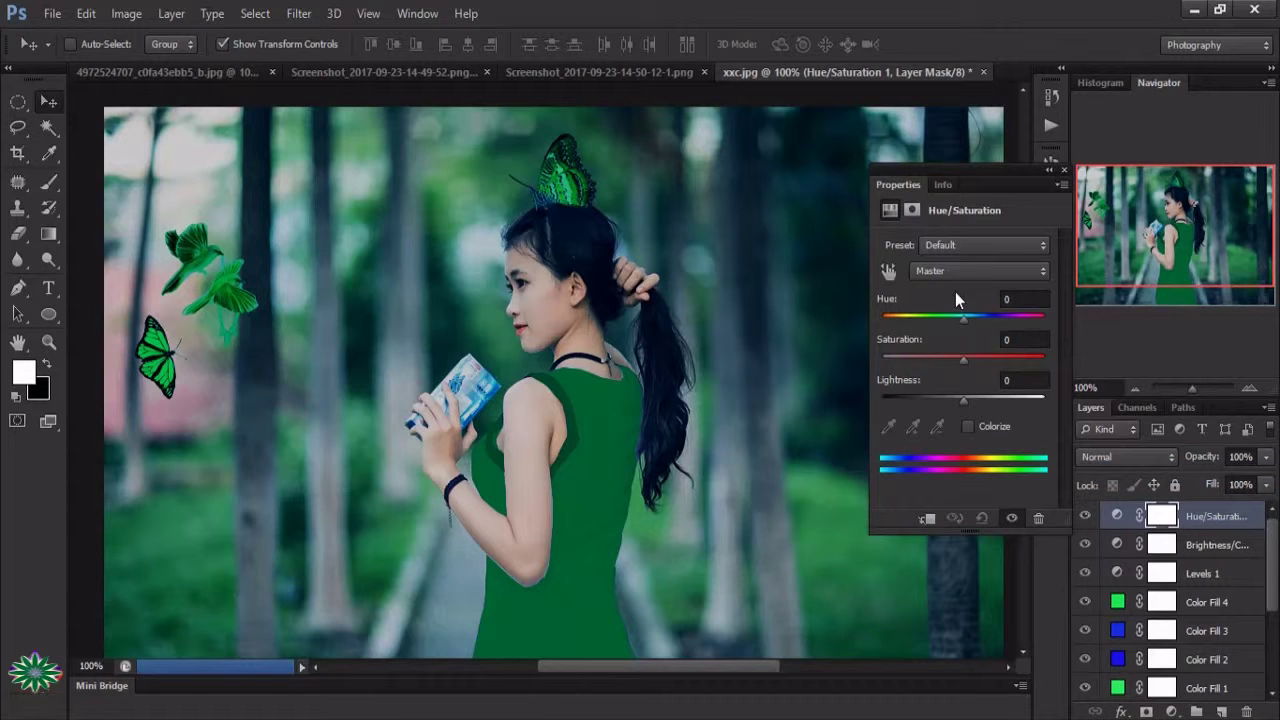
Set Hue/Saturation 1 to hue -18, saturation -23 and lightness -11
mouse_move(964, 317)
left_mouse_down()
mouse_move(936, 318)
mouse_move(959, 360)
mouse_move(930, 360)
mouse_move(969, 360)
mouse_move(975, 373)
mouse_move(945, 368)
mouse_move(955, 407)
left_mouse_up()
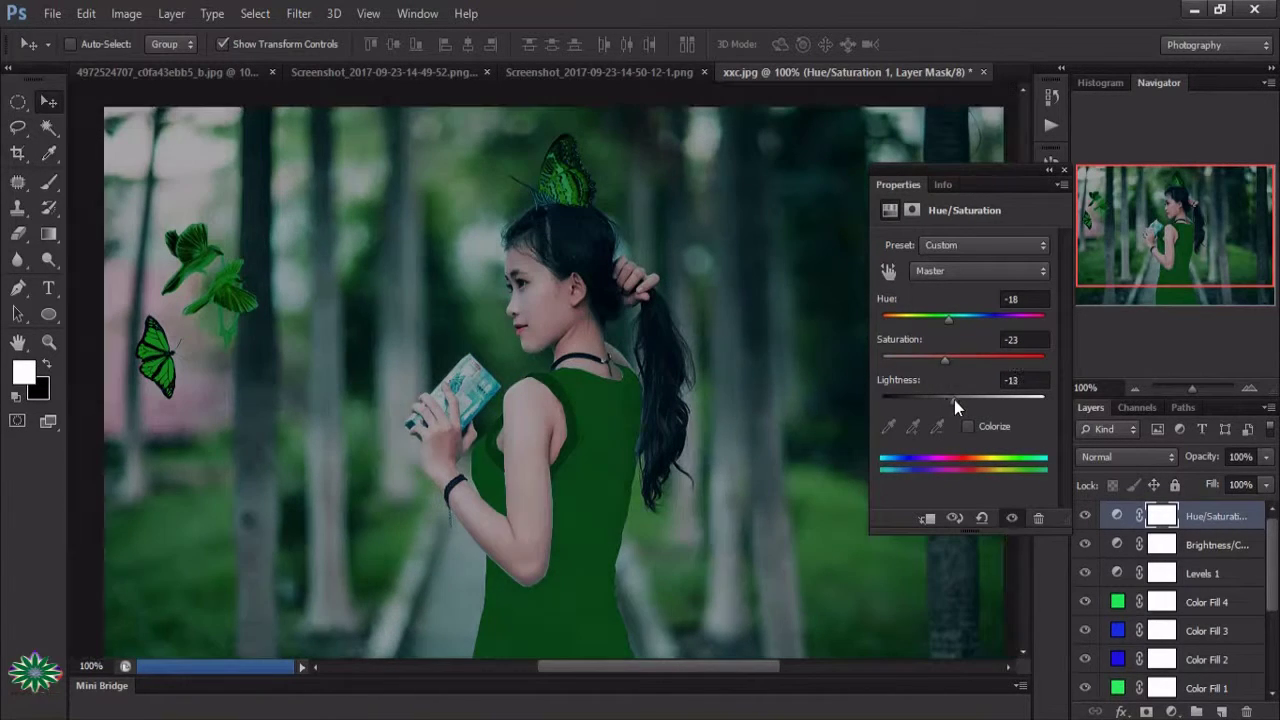
left_click(1062, 176)
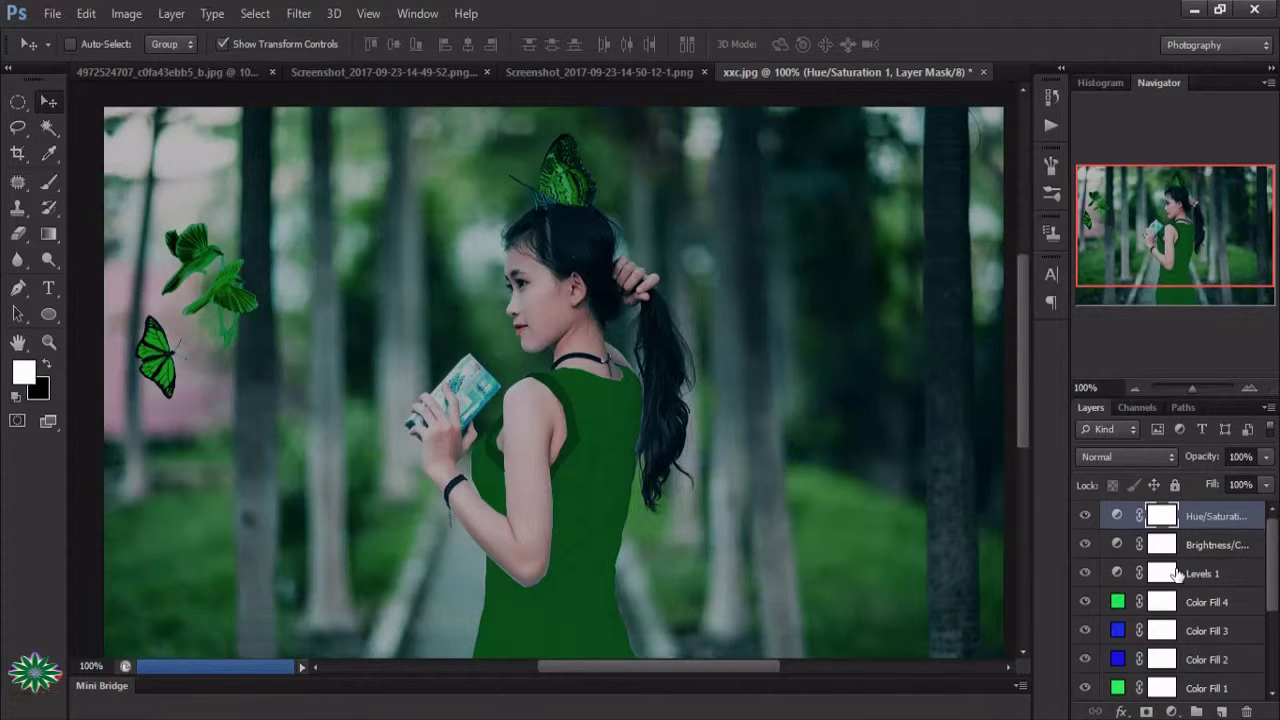
Select Hue/Saturation 1 down through Color Fill 1 and put them into a new Group 1
left_click(1220, 545, "ctrl")
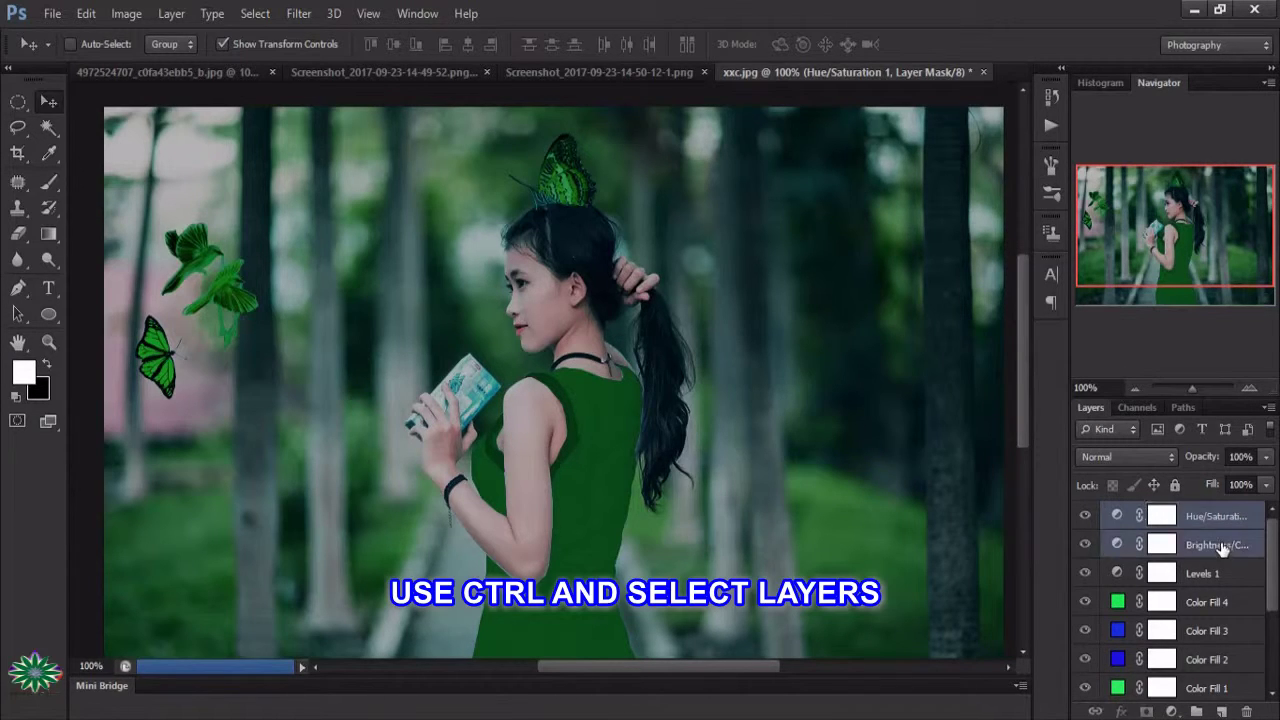
left_click(1220, 574, "ctrl")
left_click(1222, 603, "ctrl")
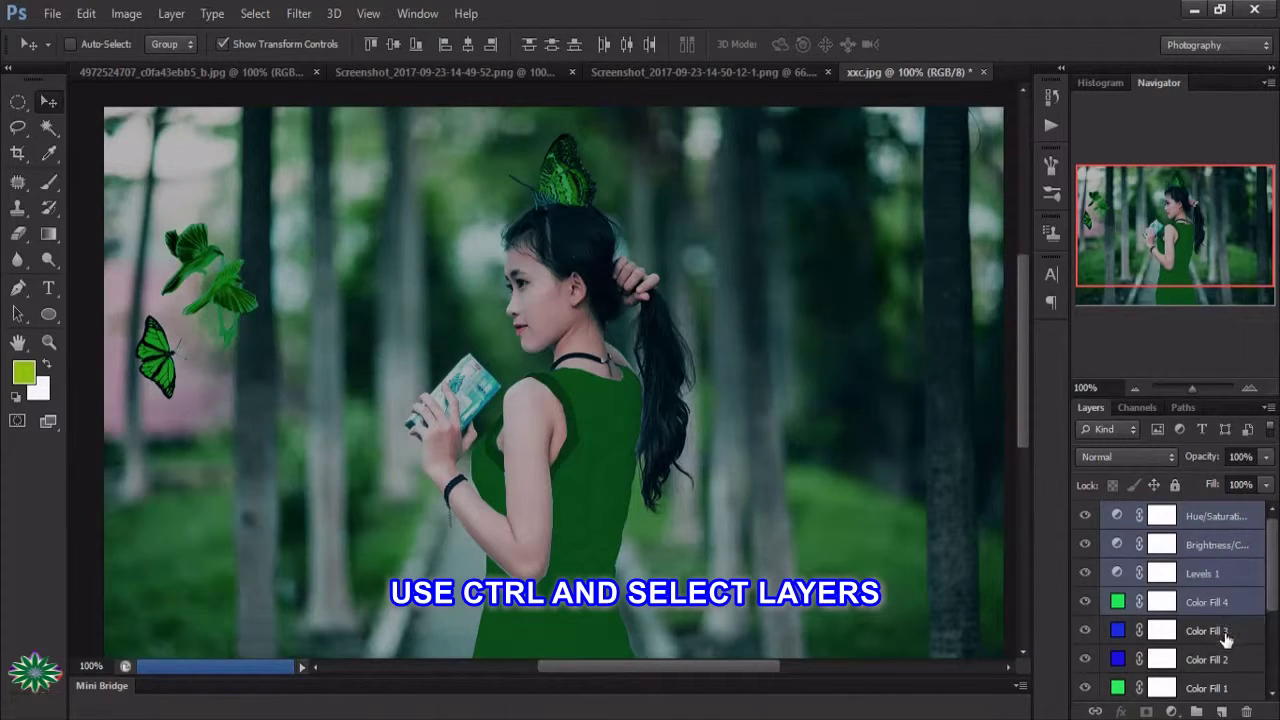
left_click(1222, 631, "ctrl")
left_click(1220, 660, "ctrl")
scroll(1222, 650, "down", 1)
scroll(1223, 640, "down", 1)
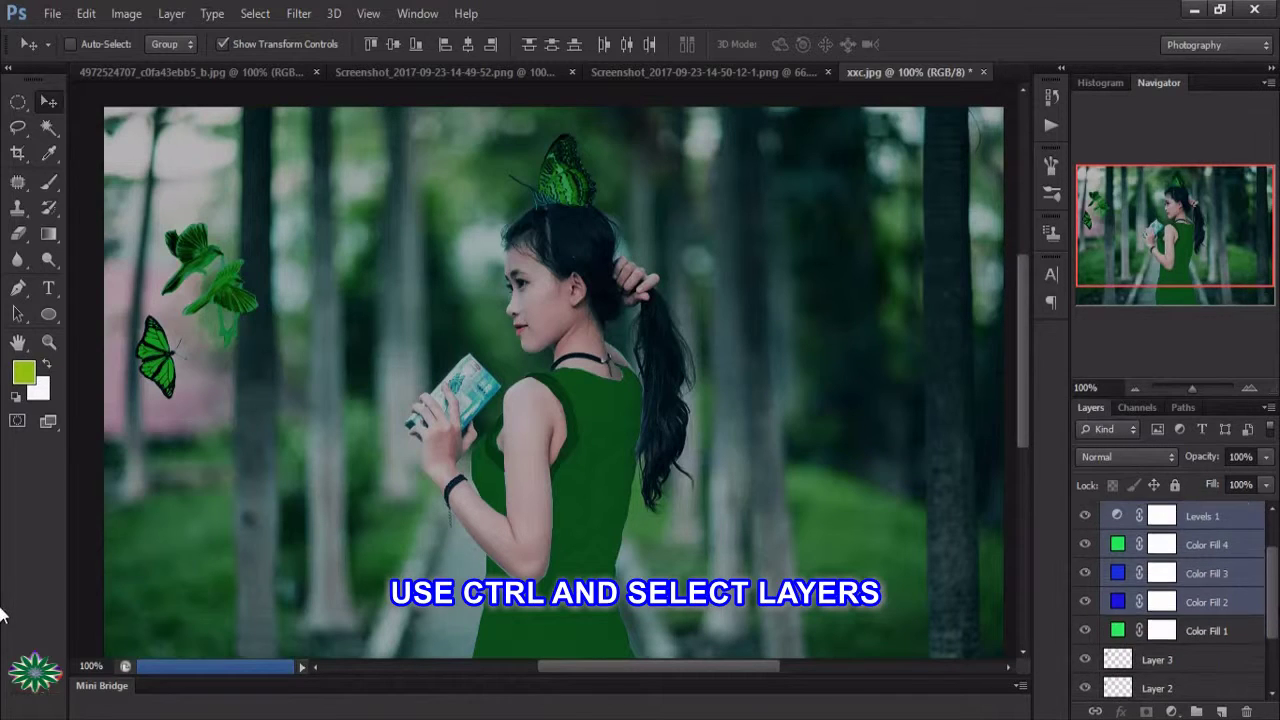
left_click(1222, 630, "ctrl")
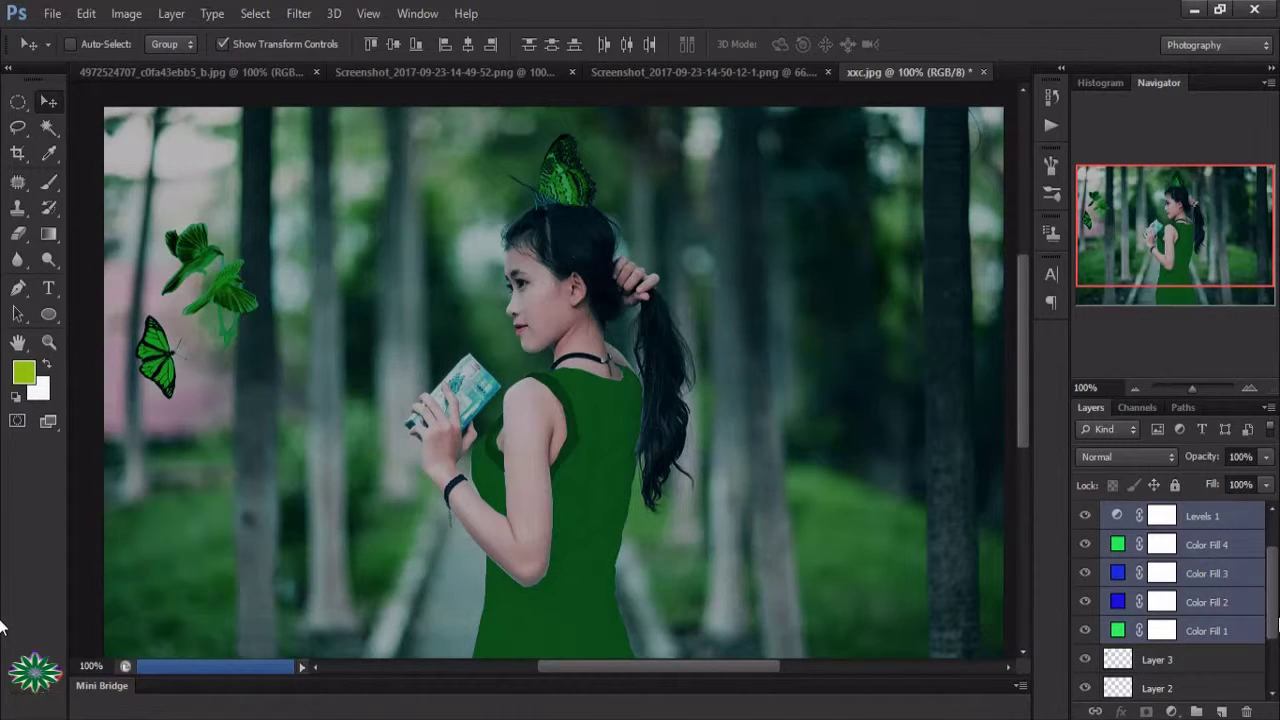
scroll(1270, 615, "down", 1)
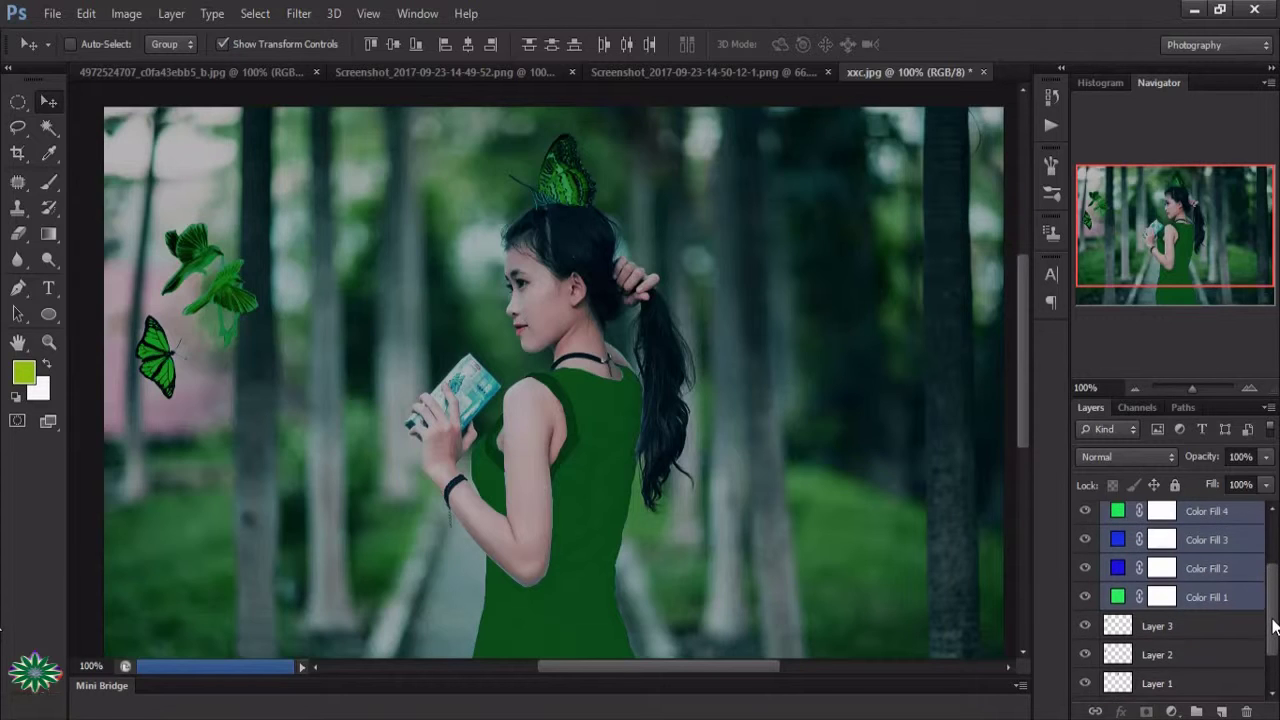
scroll(1272, 615, "up", 1)
scroll(1272, 612, "up", 1)
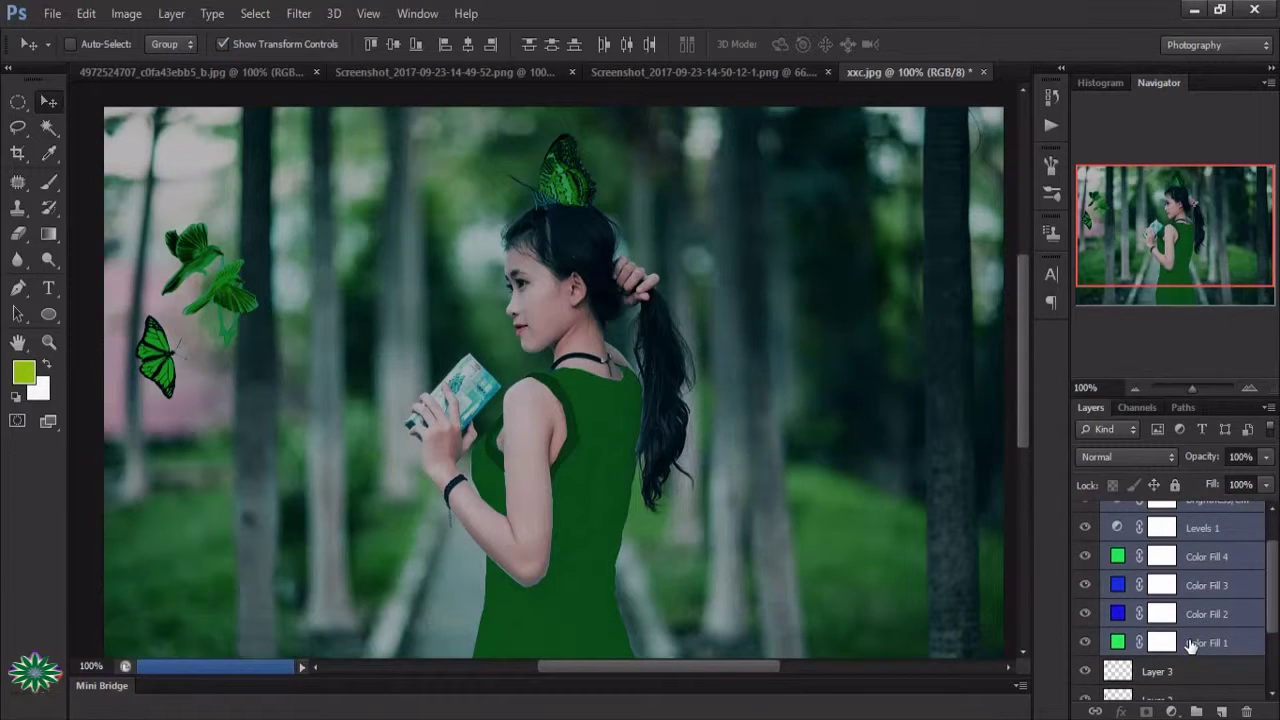
left_click_drag(1190, 647, 1196, 711)
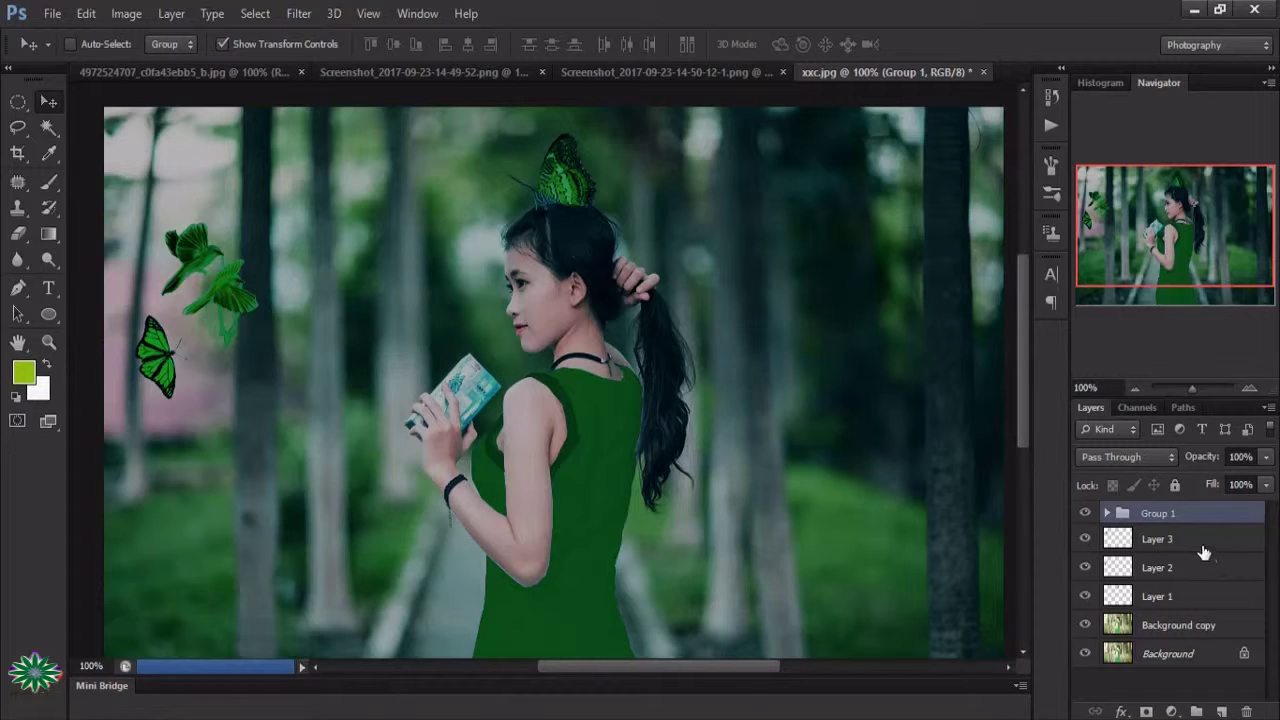
Lower Group 1 to 31% opacity, then toggle the birds and left butterfly to compare
left_click(1267, 457)
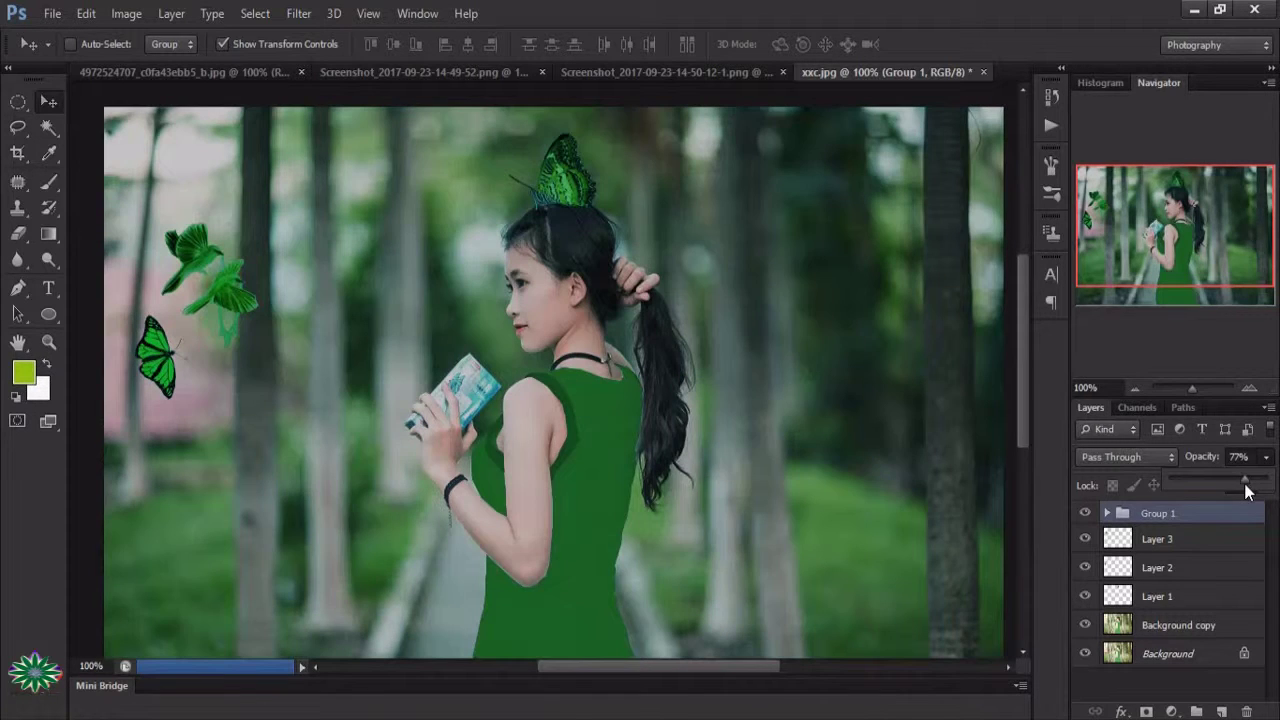
left_click_drag(1244, 481, 1200, 476)
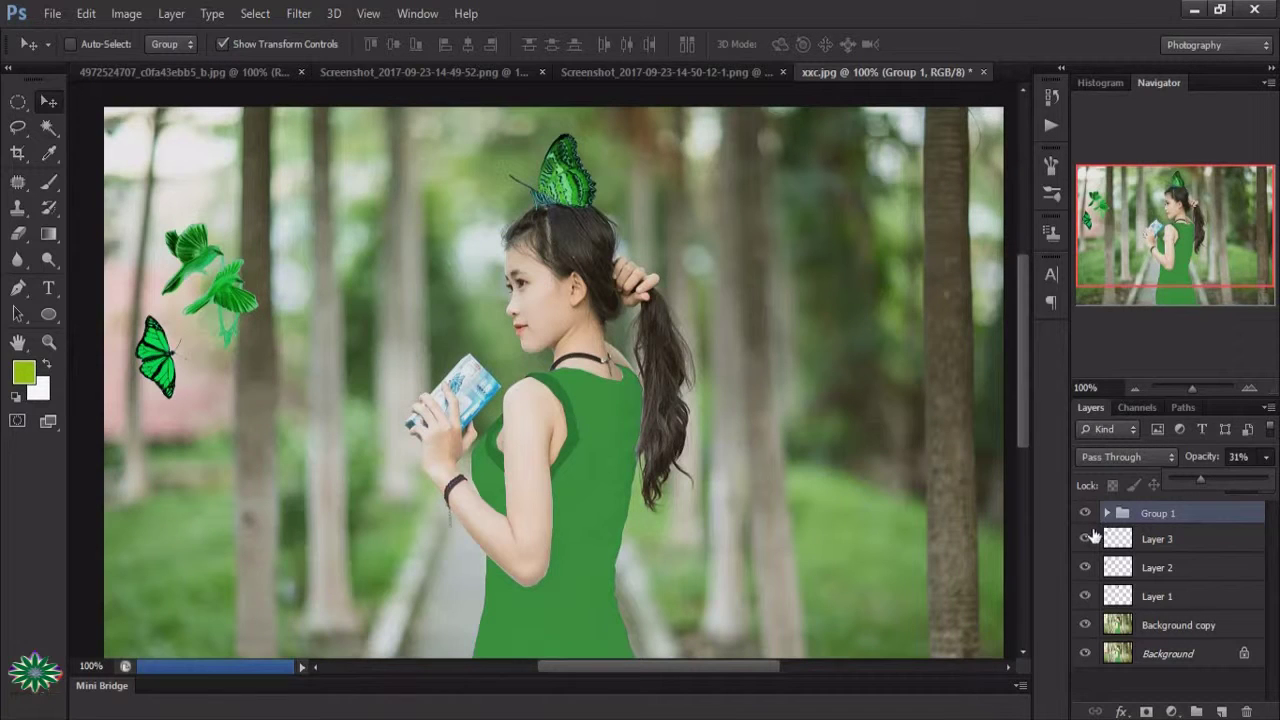
left_click(1085, 540)
left_click(1085, 540)
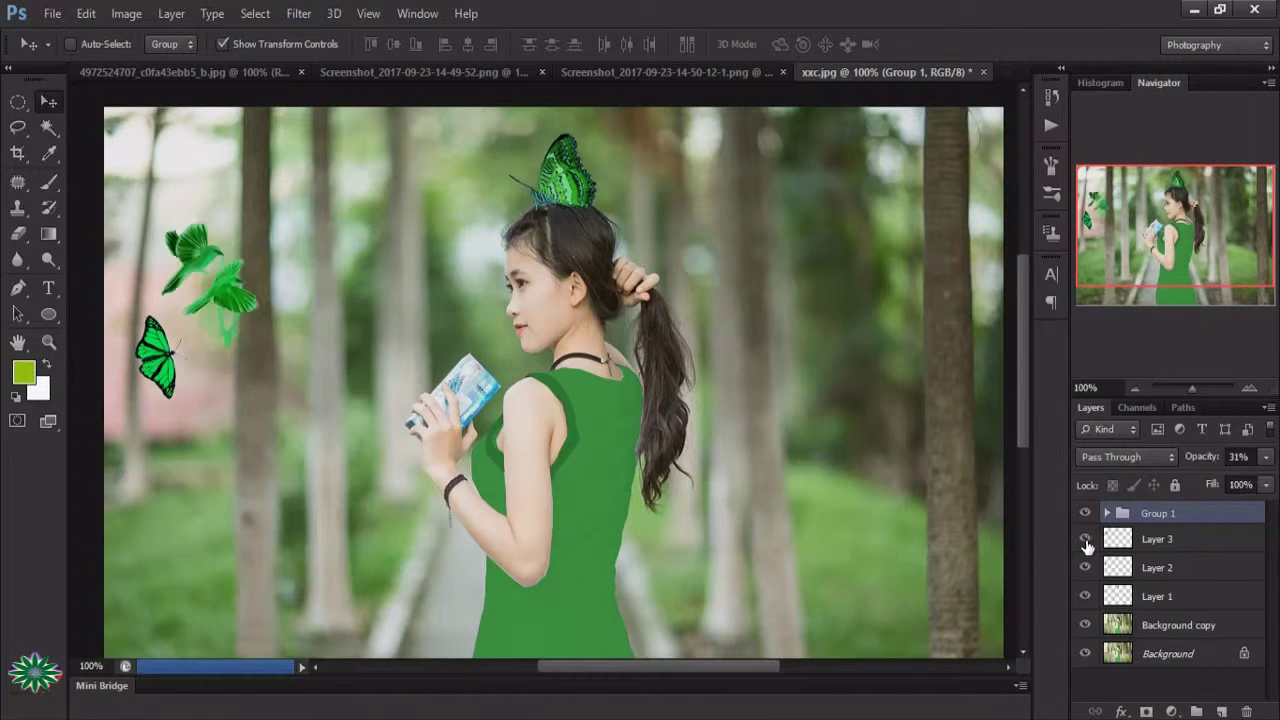
left_click(1085, 567)
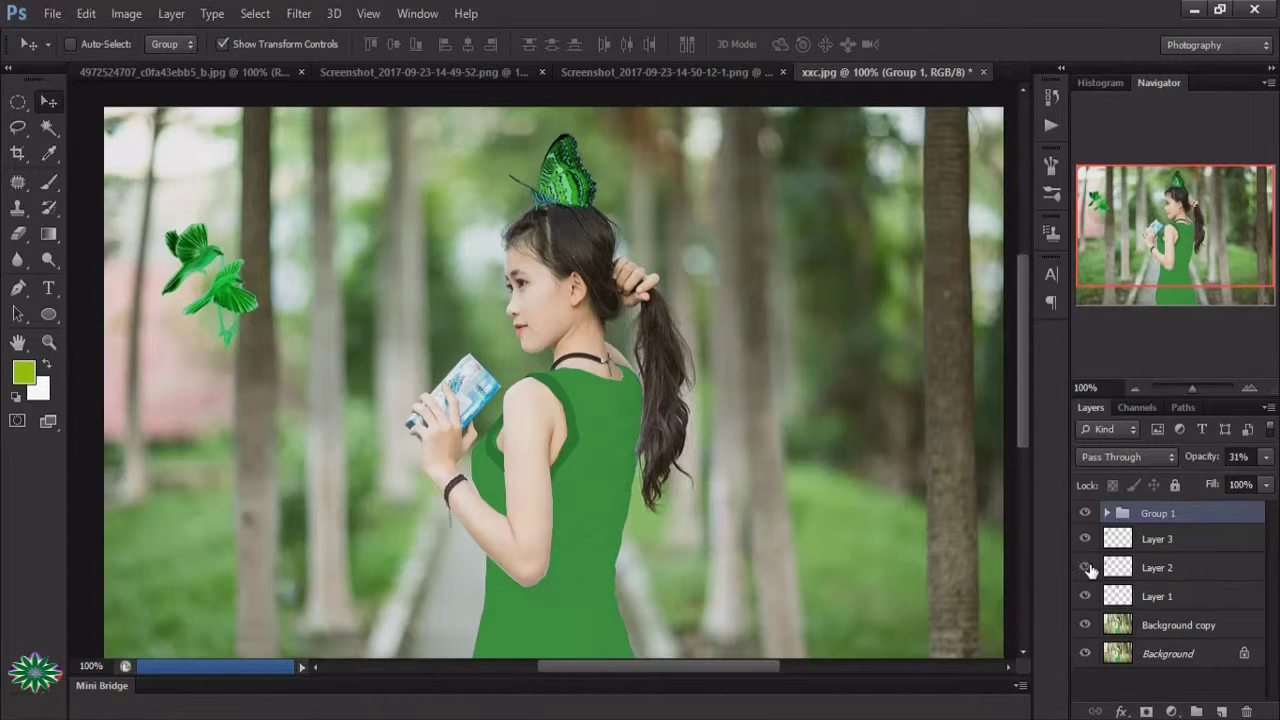
left_click(1085, 567)
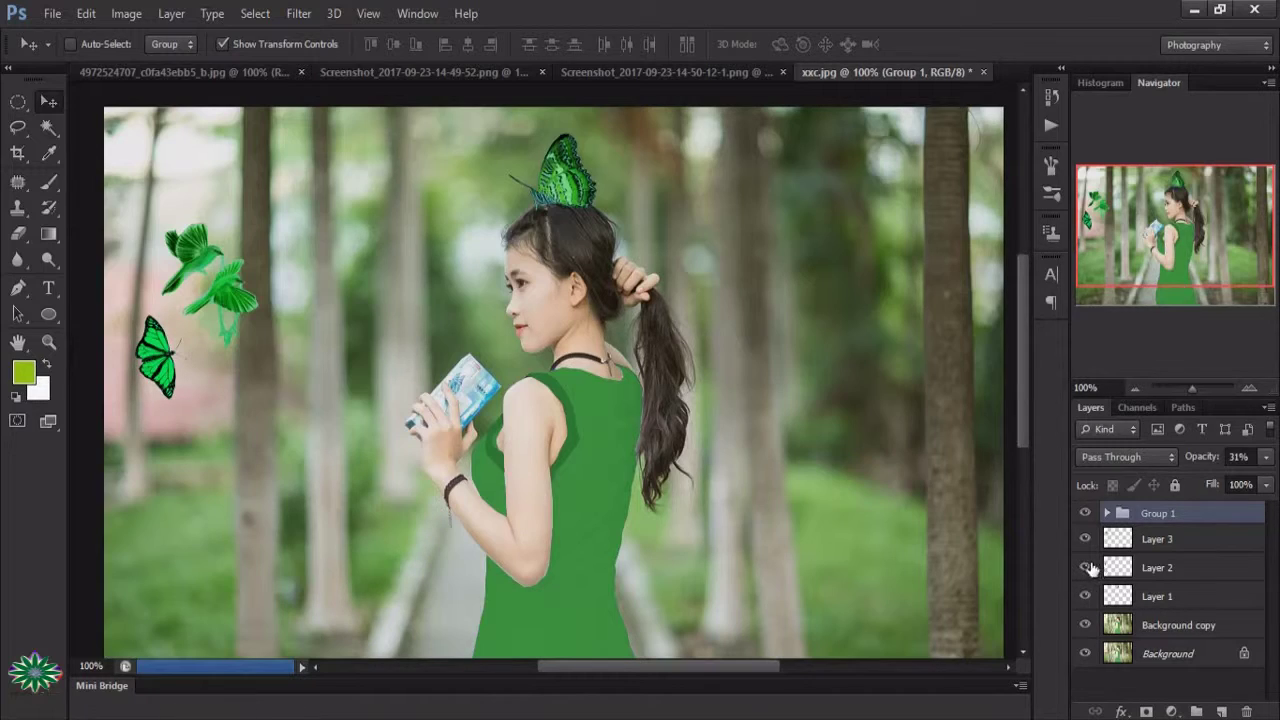